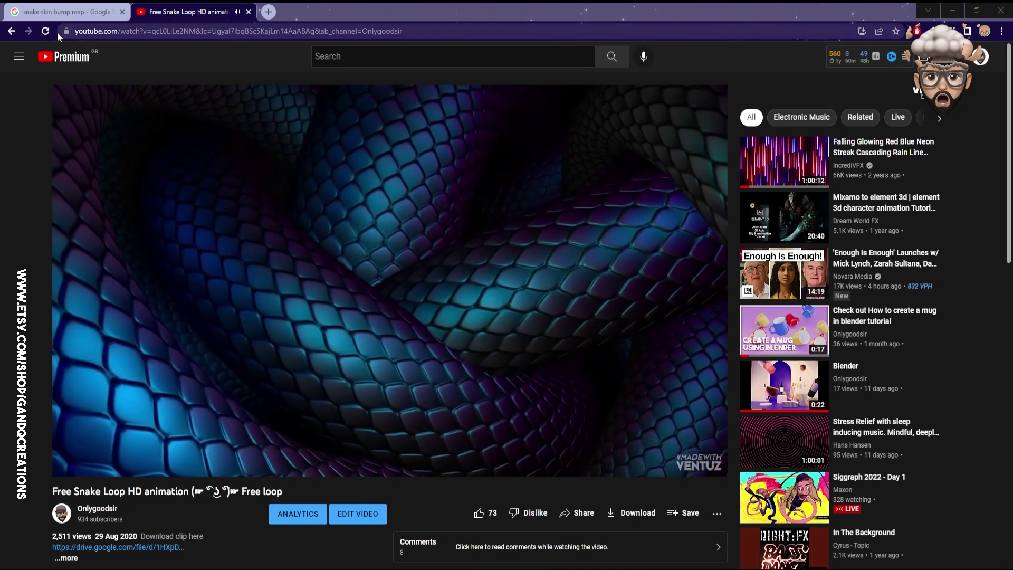
- Close the snake animation video page and bring up the image results for "snake skin bump map"
click(62, 12)
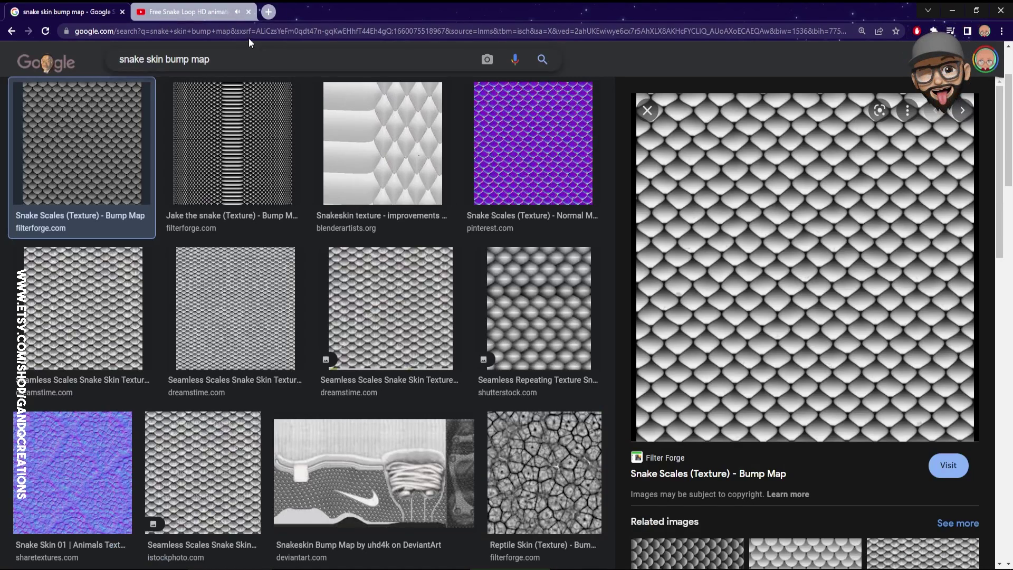
click(249, 12)
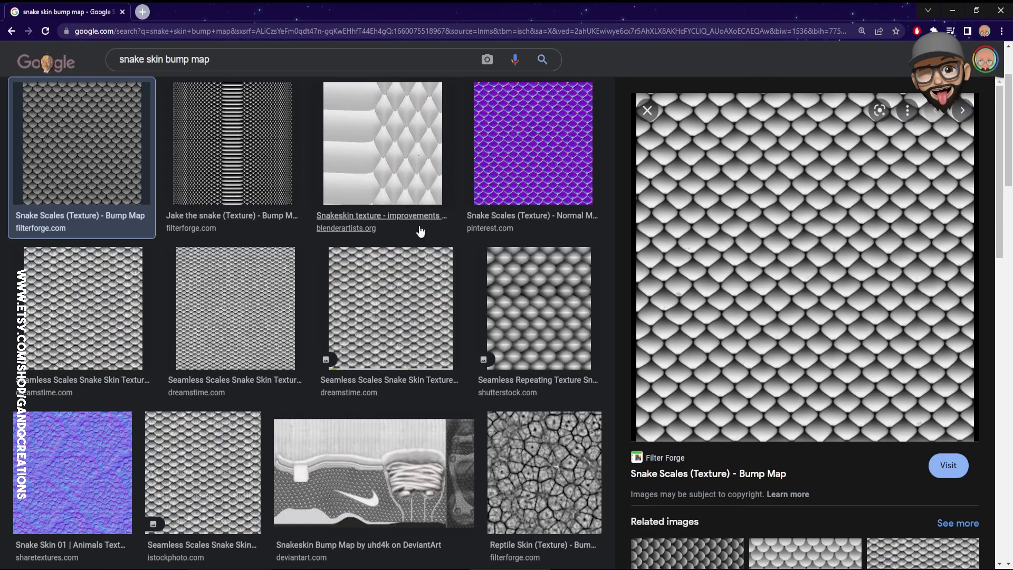
triple_click(108, 59)
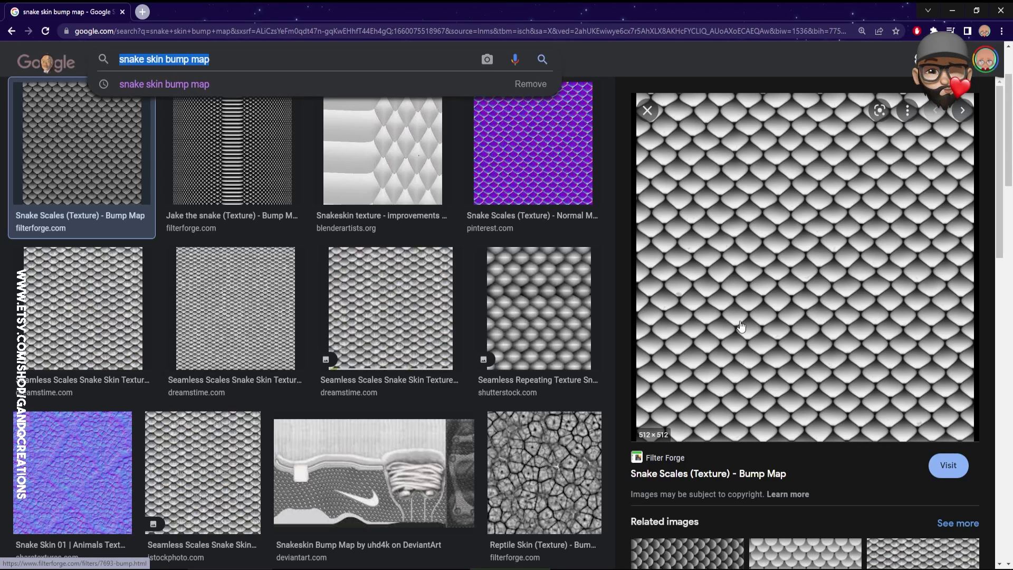
- Browse the related snake skin textures and preview the Snake Scales (Texture) - Bump Map result from filterforge.com
scroll(740, 325, down, 1)
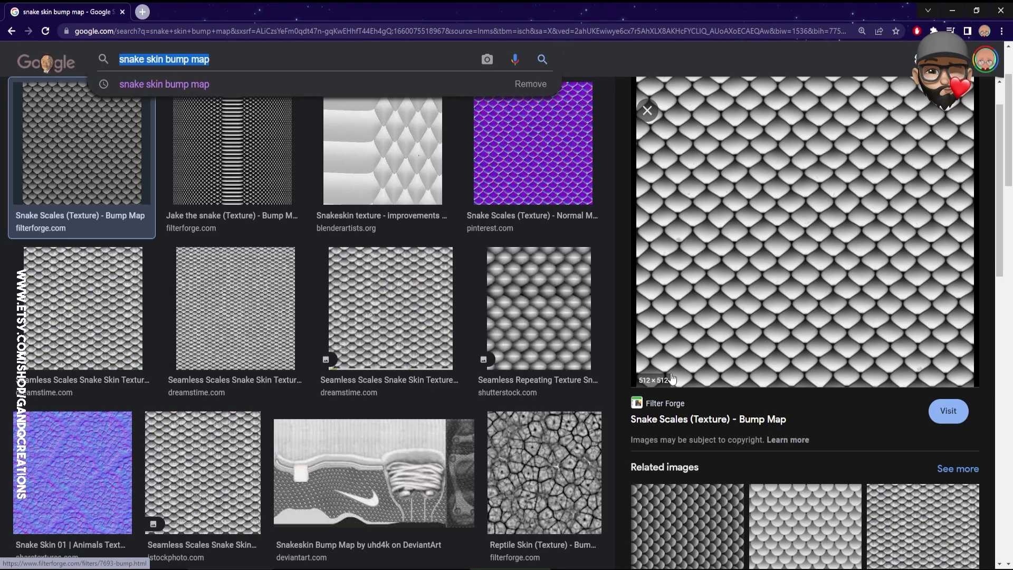
scroll(726, 437, down, 5)
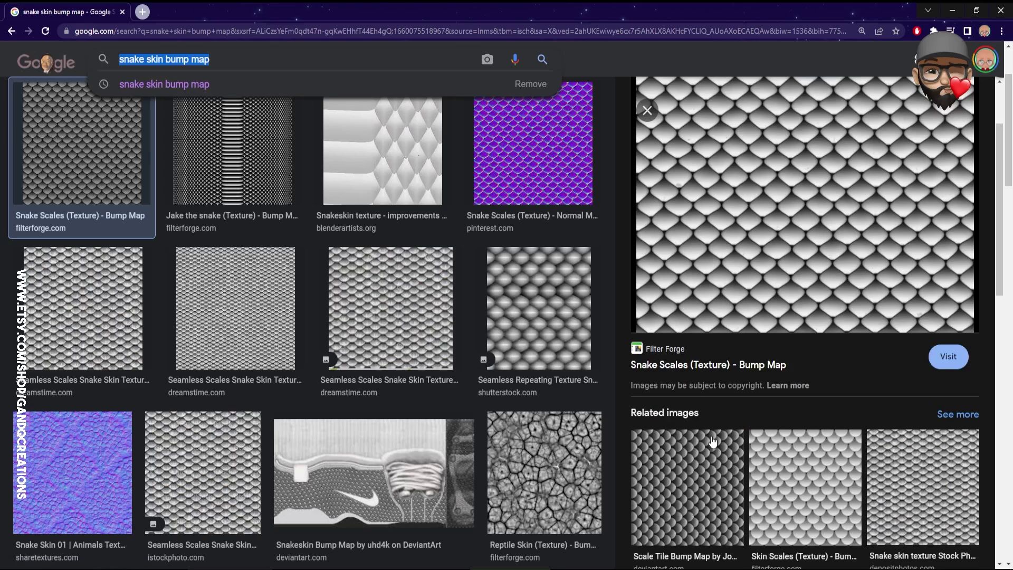
click(819, 424)
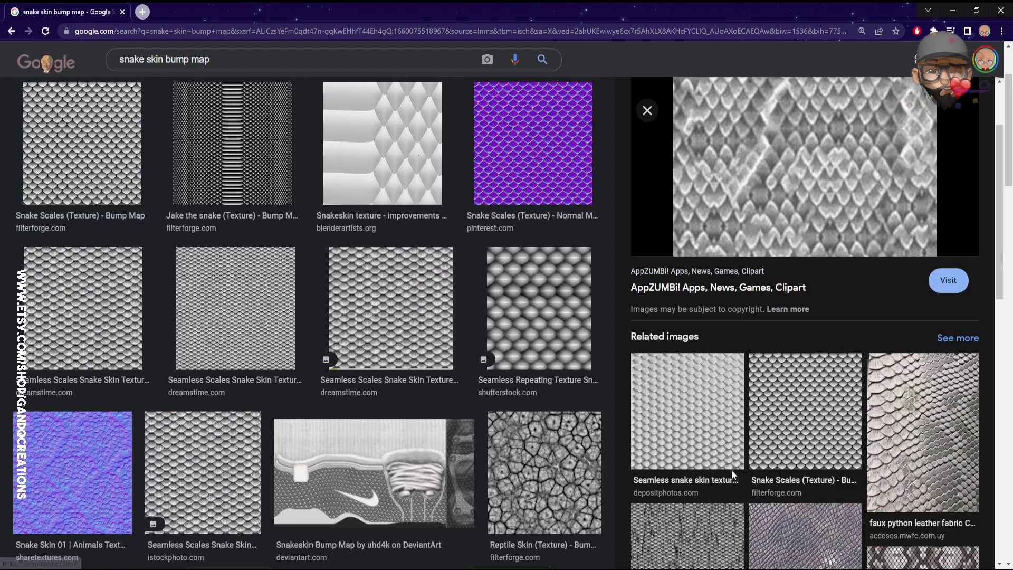
scroll(763, 407, down, 2)
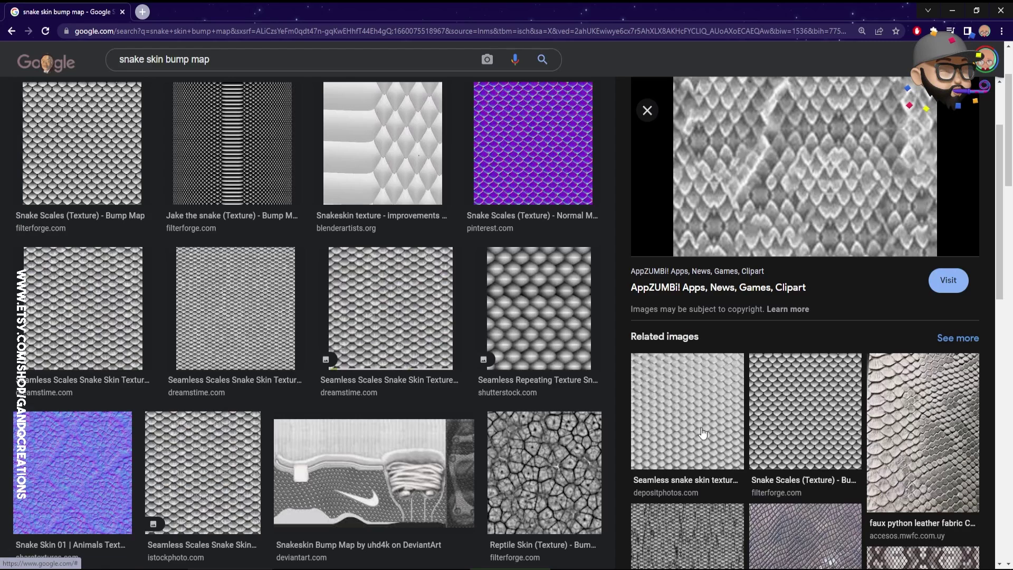
scroll(719, 455, down, 4)
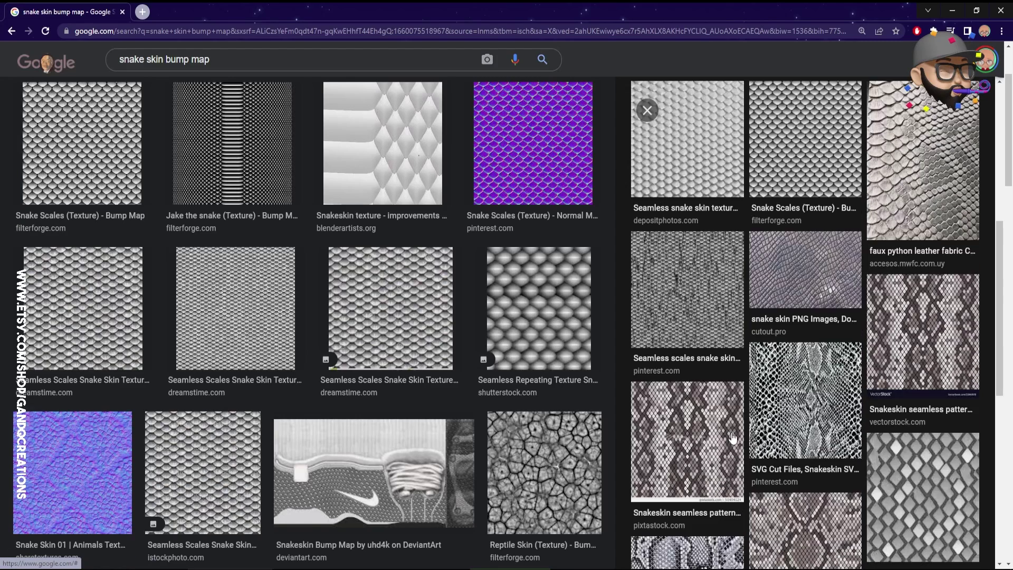
scroll(746, 445, up, 6)
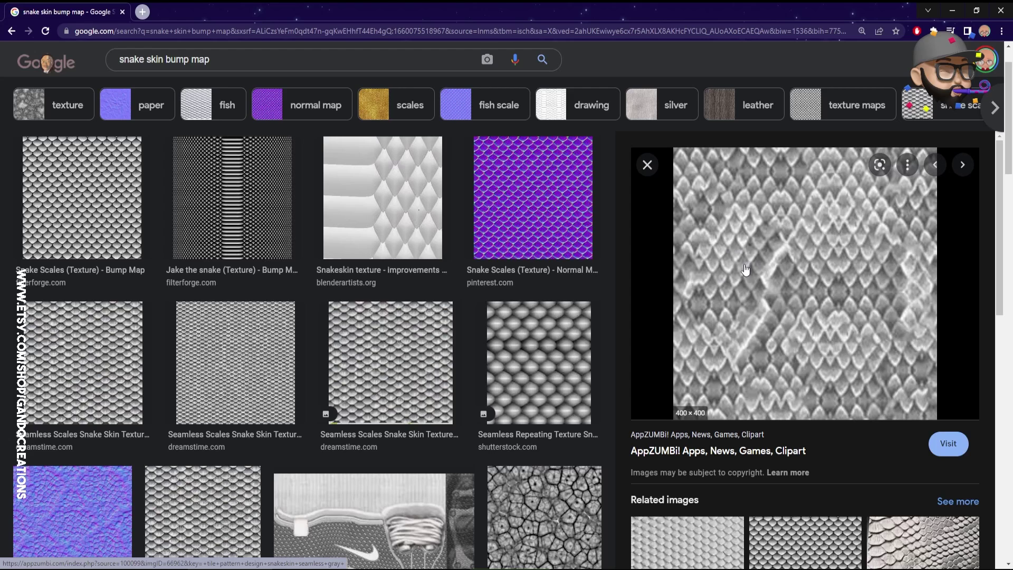
scroll(746, 456, down, 1)
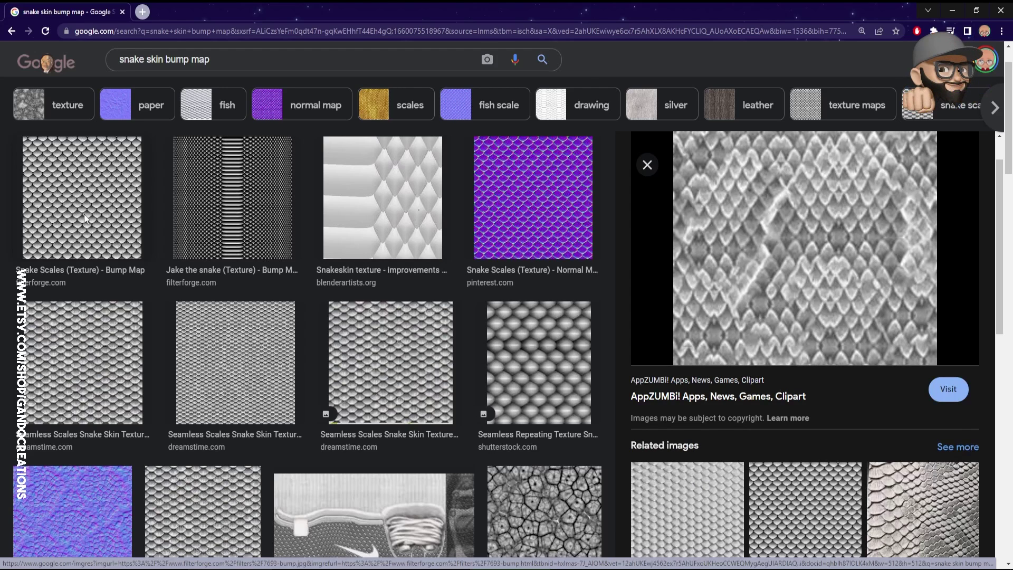
click(101, 234)
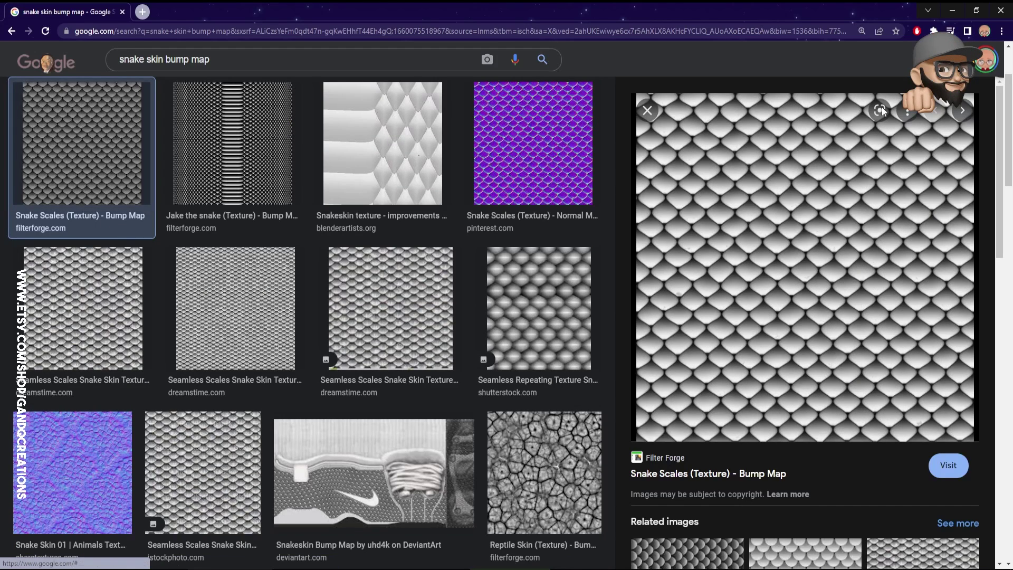
- Switch to Blender and delete the default camera, cube and light from the scene
click(953, 12)
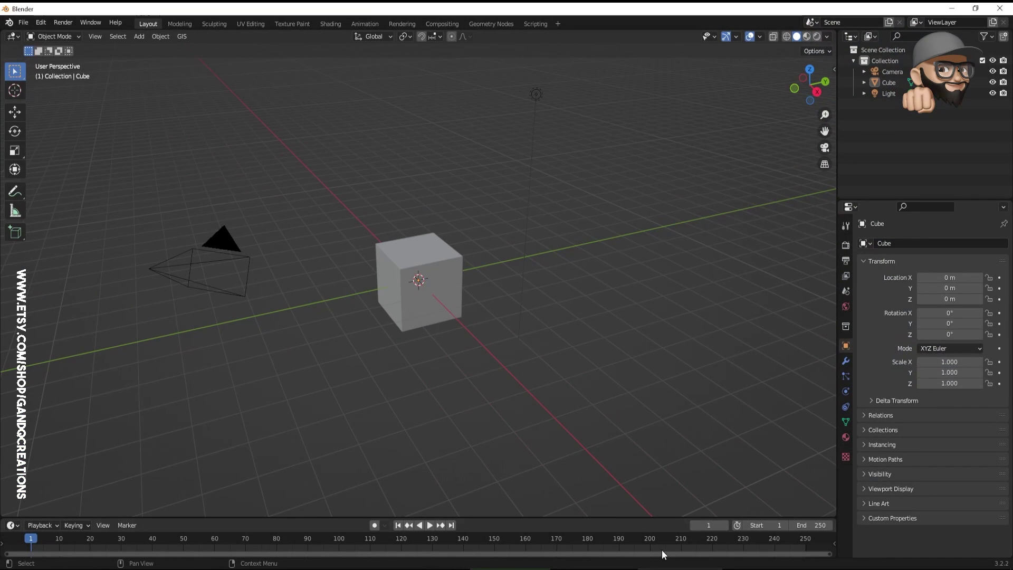
drag(181, 57, 662, 386)
key(Delete)
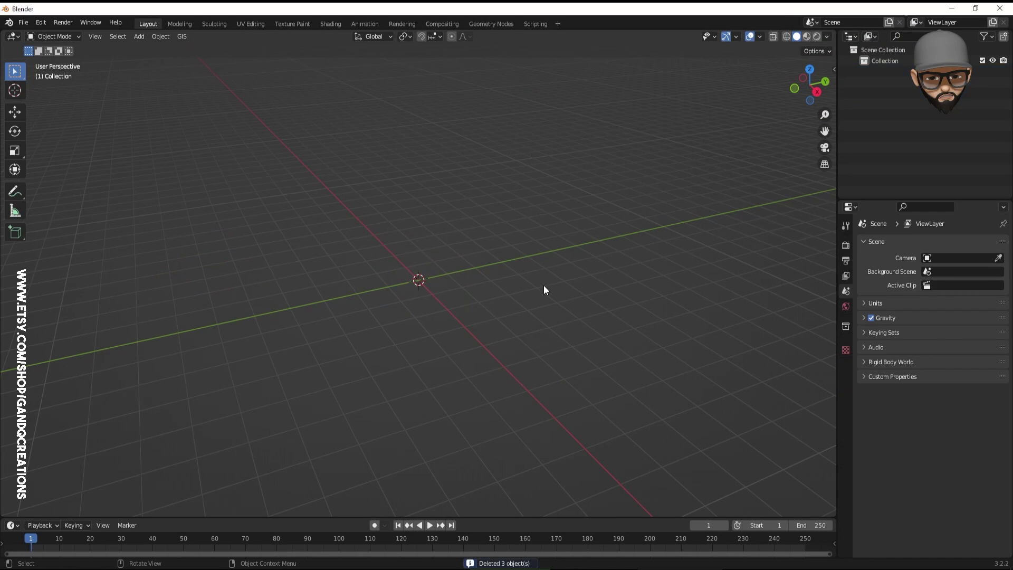
- Add a torus mesh at the origin and apply smooth shading to it
click(139, 37)
mouse_move(194, 50)
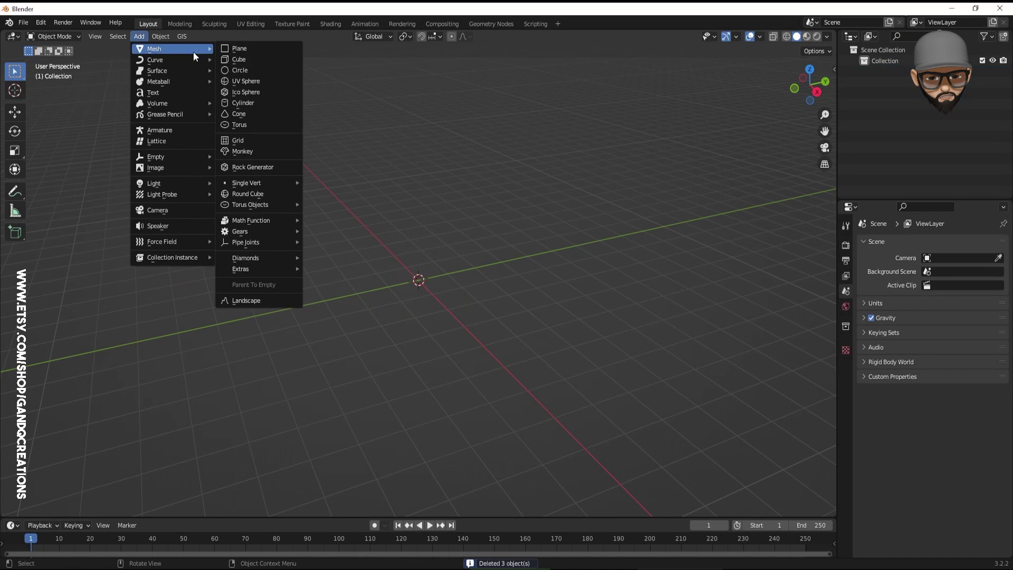
click(241, 126)
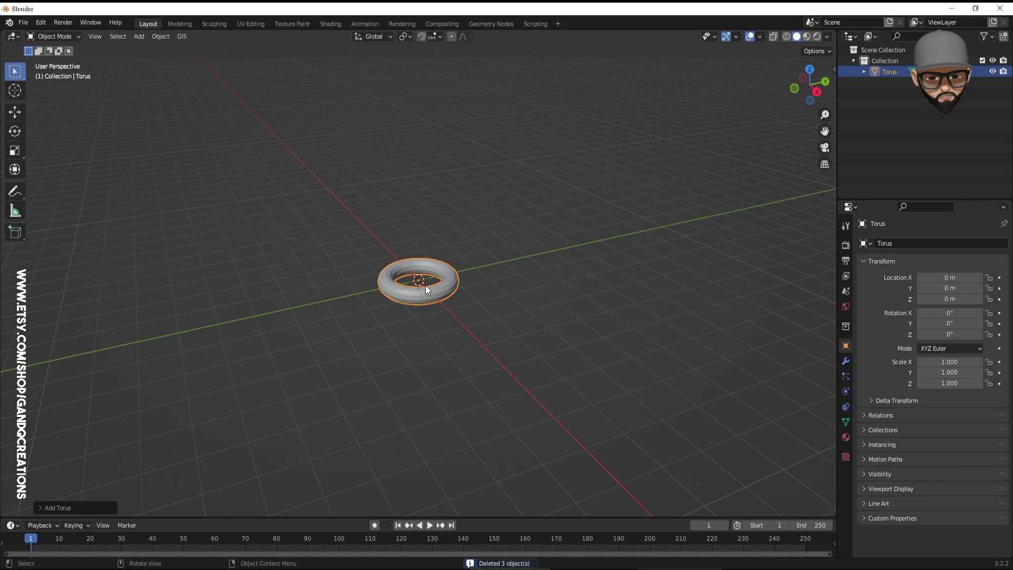
scroll(428, 280, up, 5)
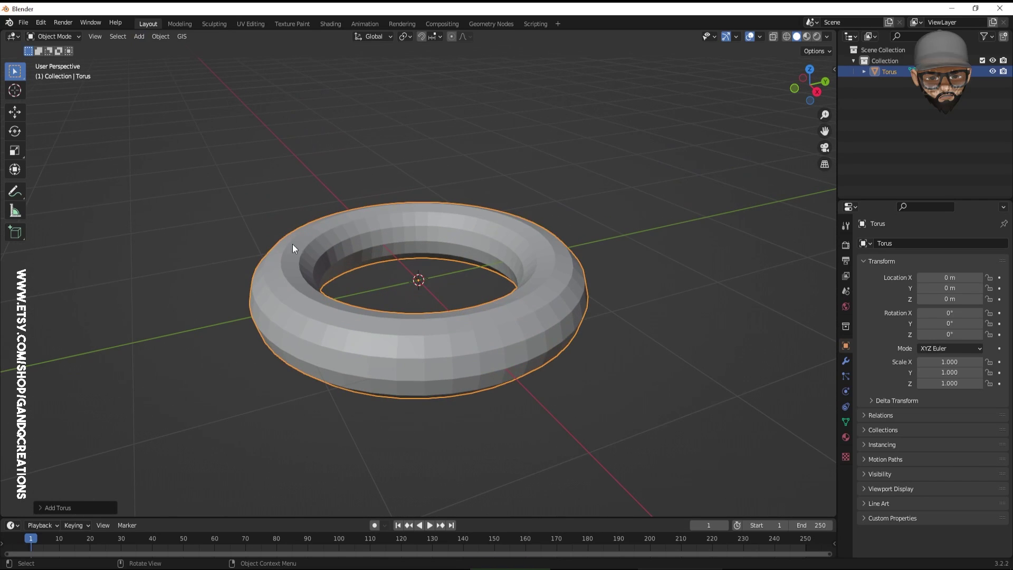
right_click(267, 277)
click(254, 276)
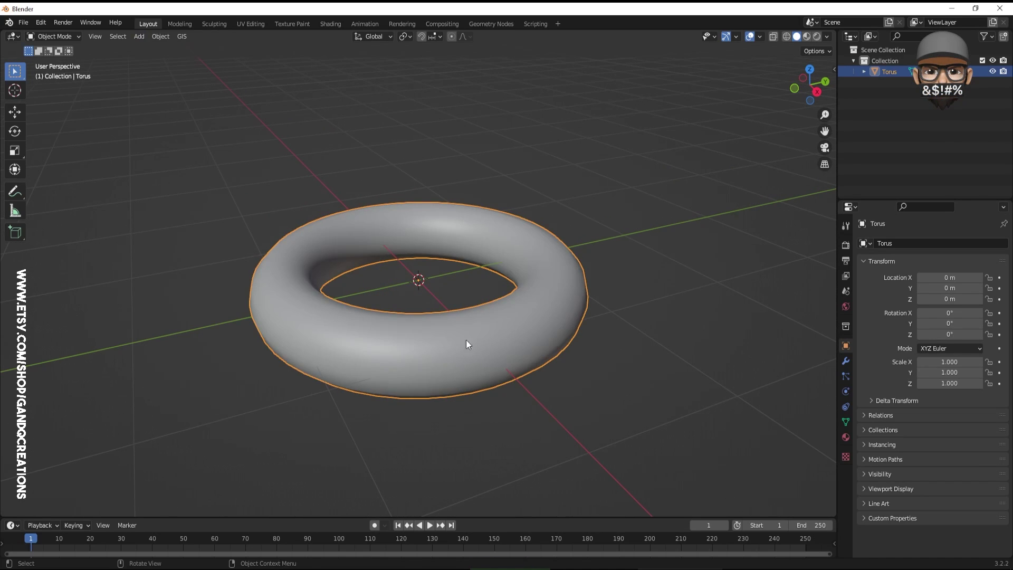
- Add a Subdivision Surface modifier to the torus
click(846, 360)
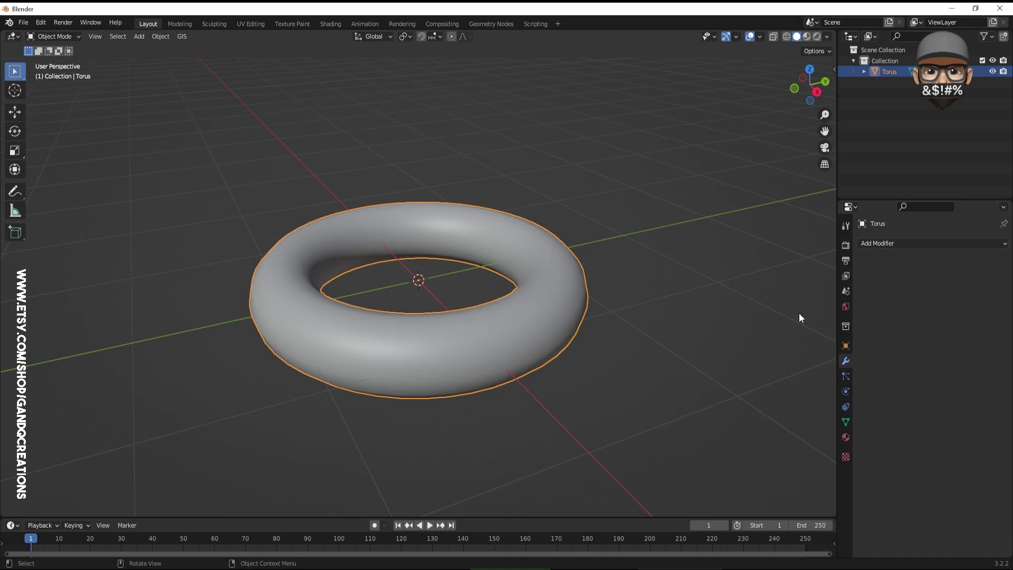
click(905, 243)
click(800, 442)
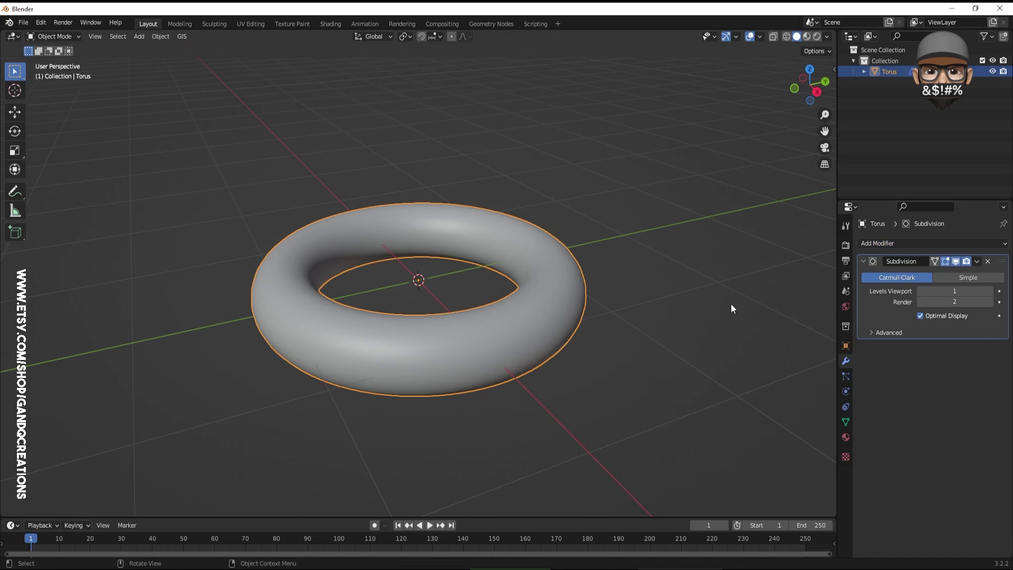
- Create a new material on the torus and name it Snake_Skin
click(534, 225)
click(846, 437)
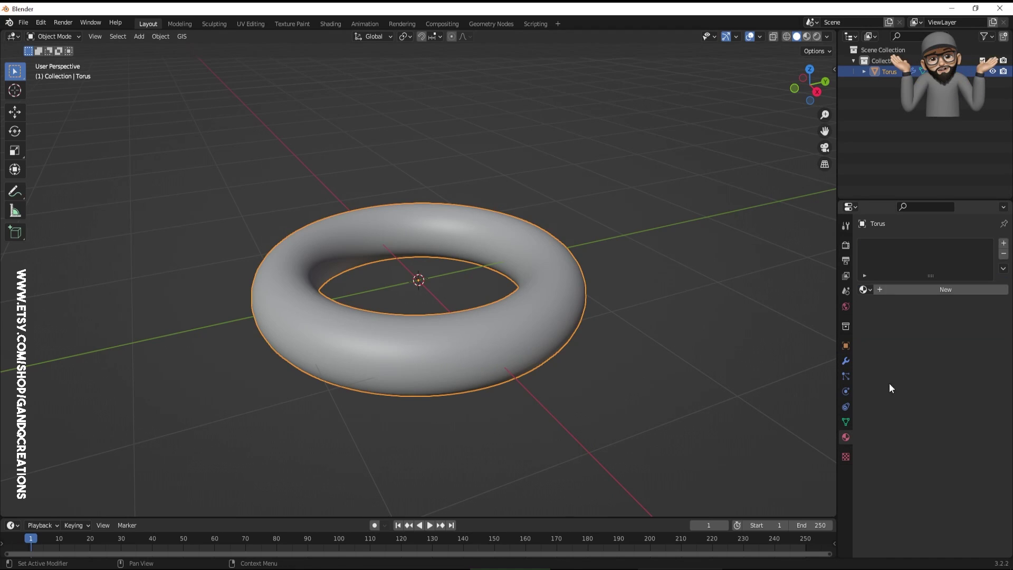
click(895, 291)
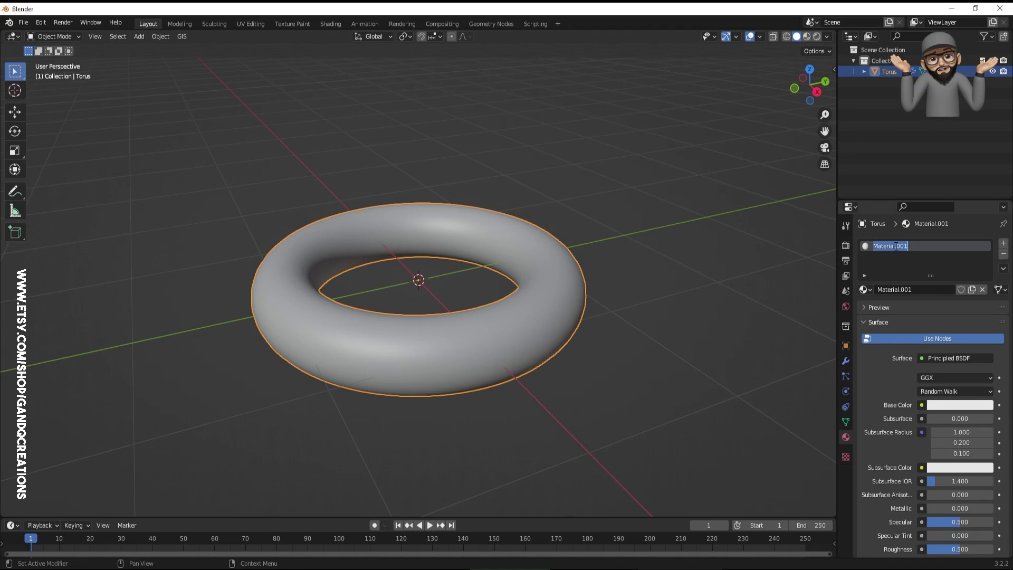
text(Snake_Skin)
key(Return)
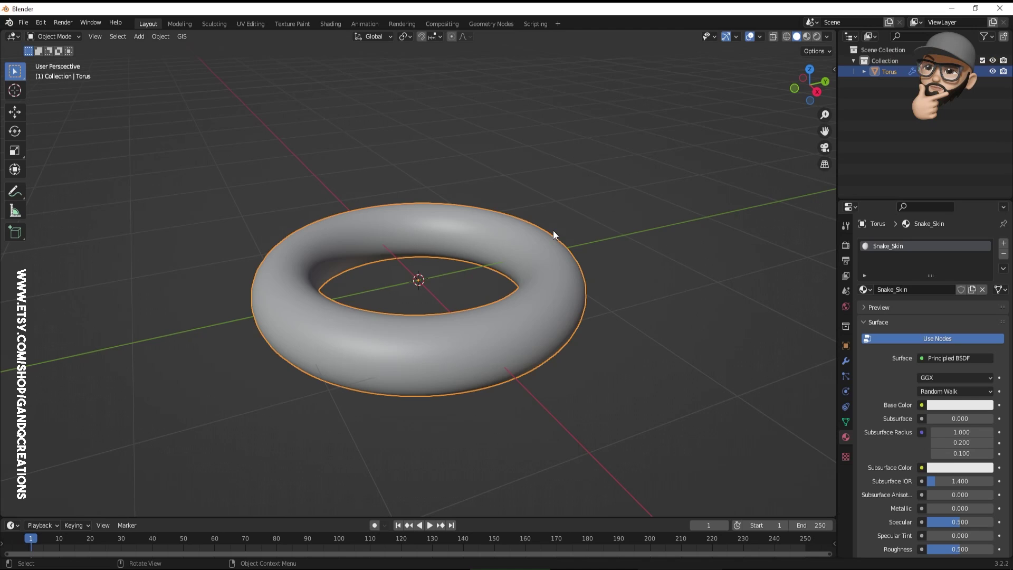
- Open the Shading workspace, frame the torus and enlarge the node editor with free space beside the Principled BSDF node
click(330, 24)
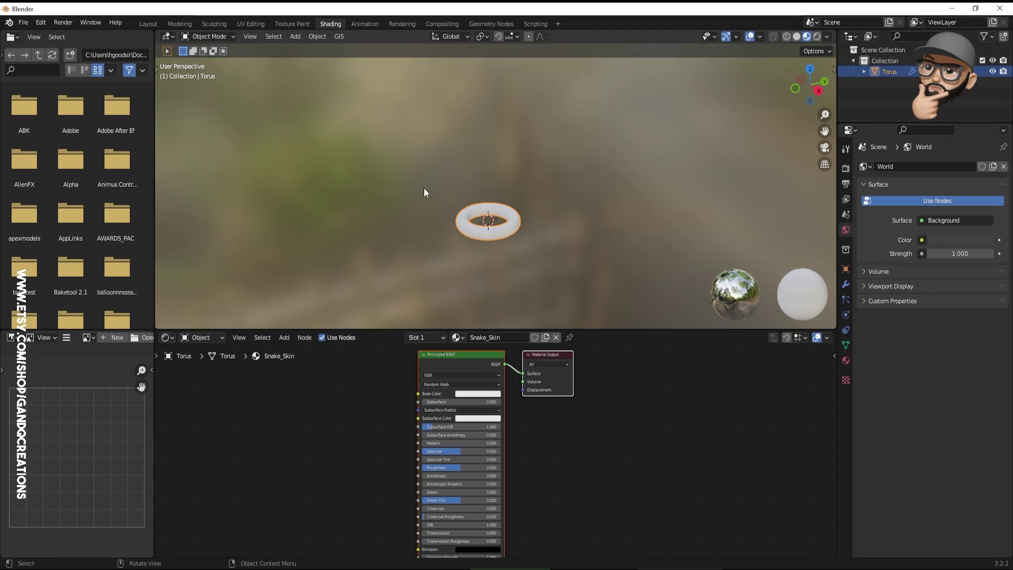
key(KP_Decimal)
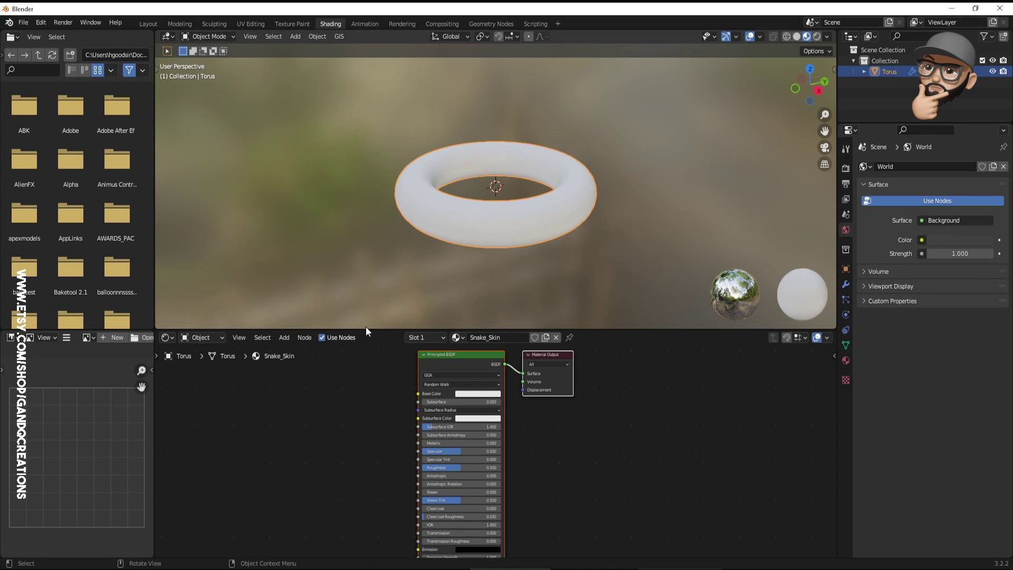
drag(366, 328, 379, 204)
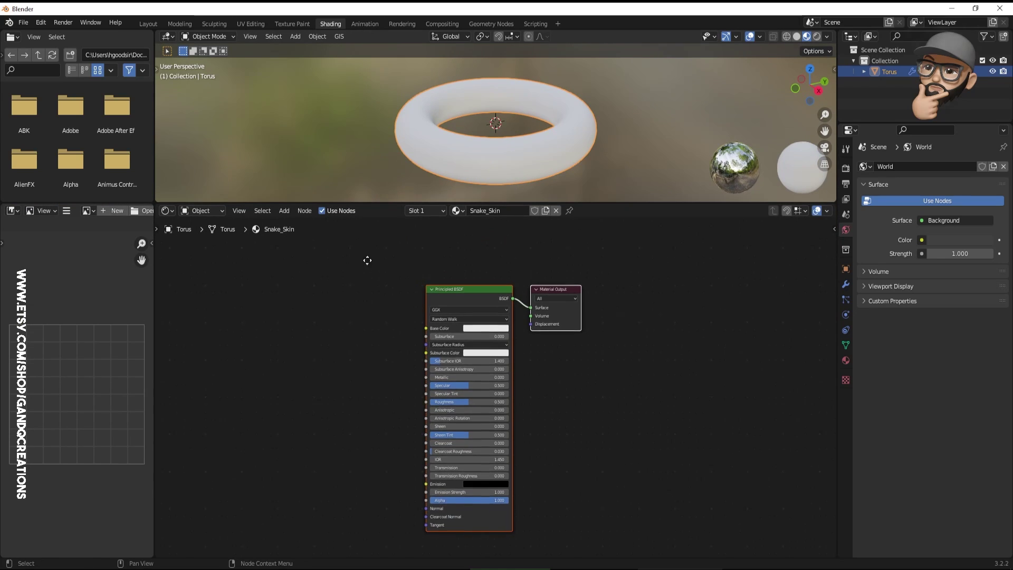
middle_drag(366, 260, 476, 231)
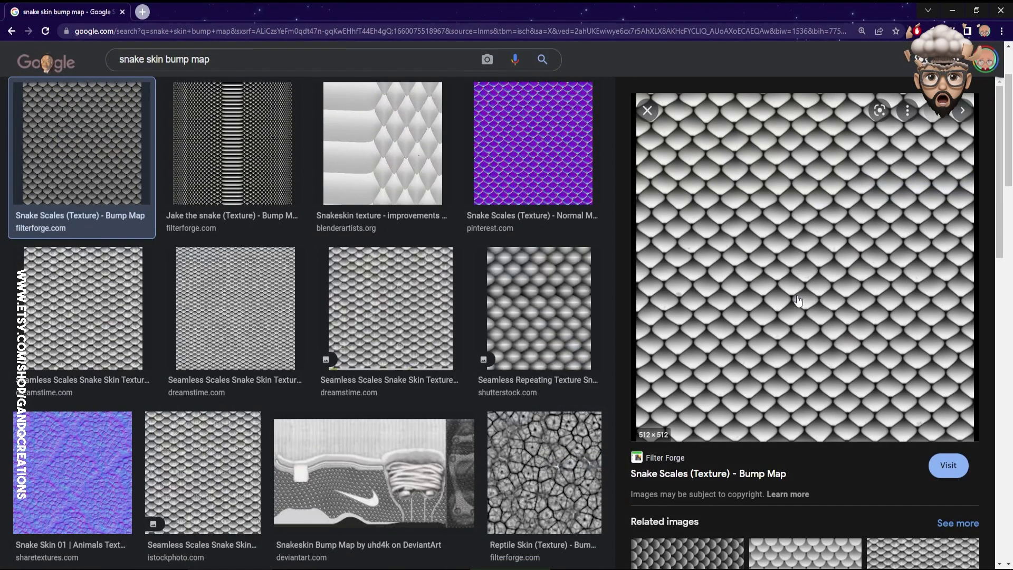
- Add an Image Texture node to the Snake_Skin material and place it before the Principled BSDF node
click(949, 10)
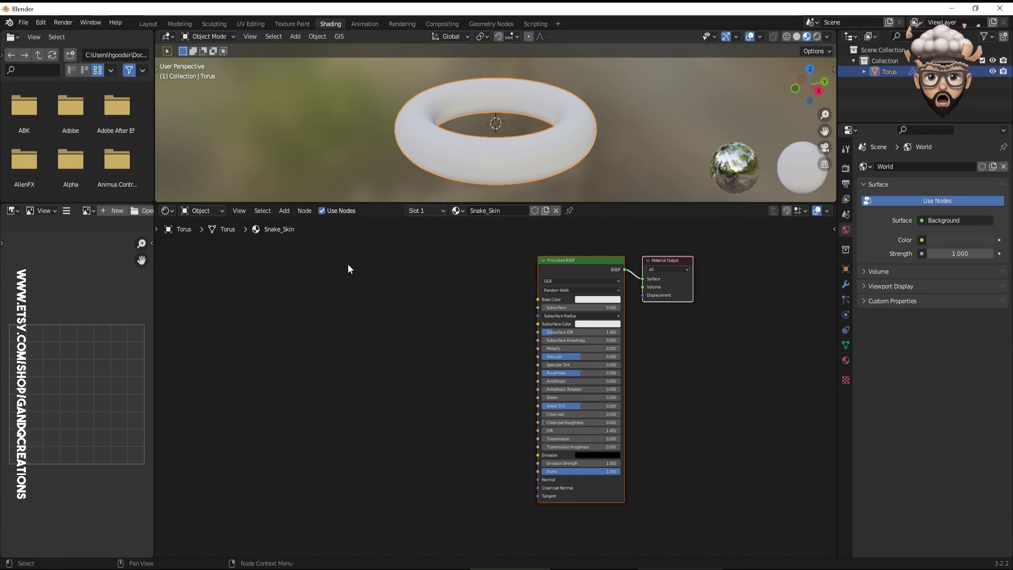
click(283, 211)
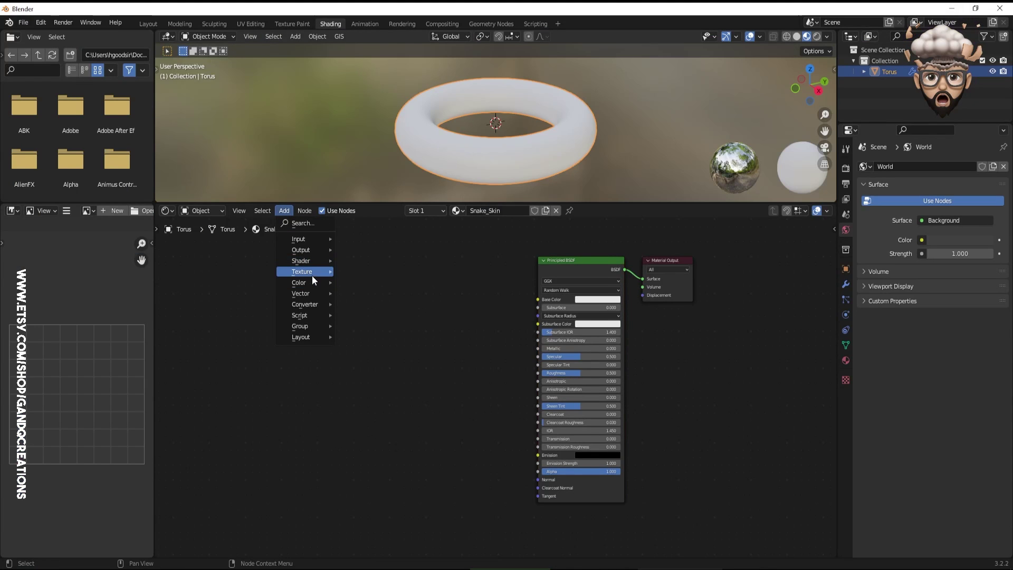
mouse_move(312, 276)
click(382, 351)
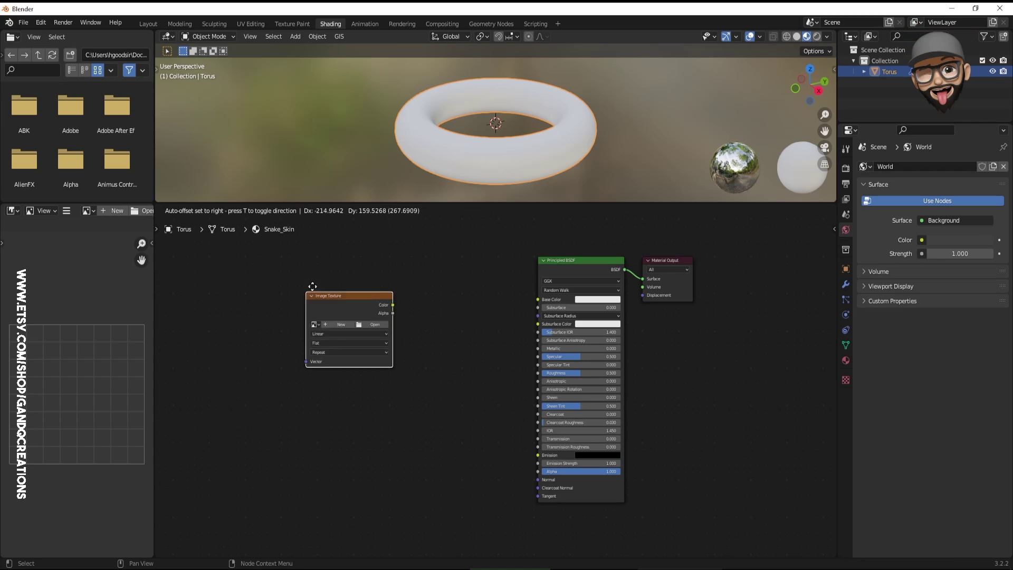
click(383, 324)
drag(384, 269, 373, 280)
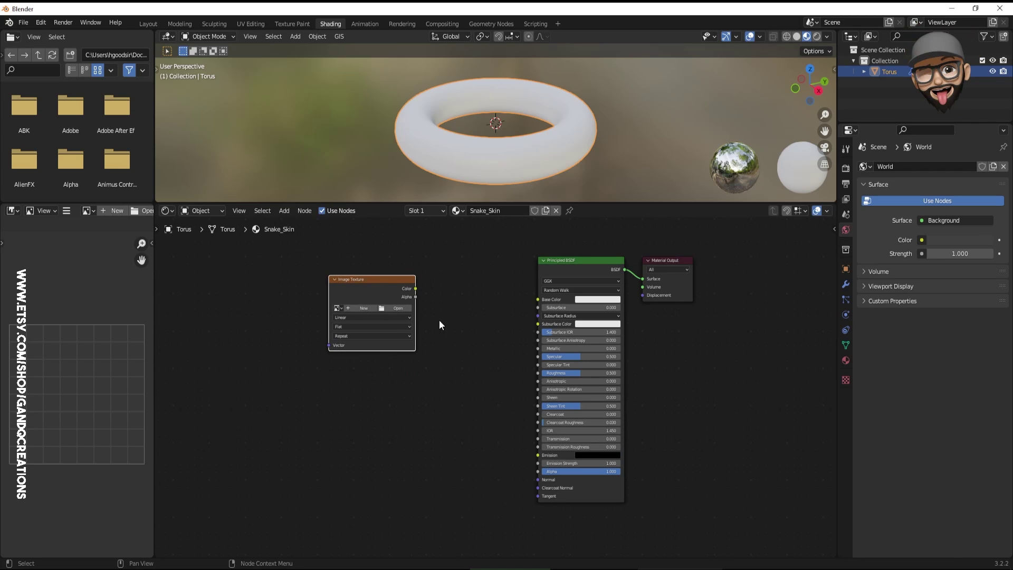
- Load 7693-bump.jpg from the Desktop into the Image Texture node and connect its Color output to Base Color
click(398, 309)
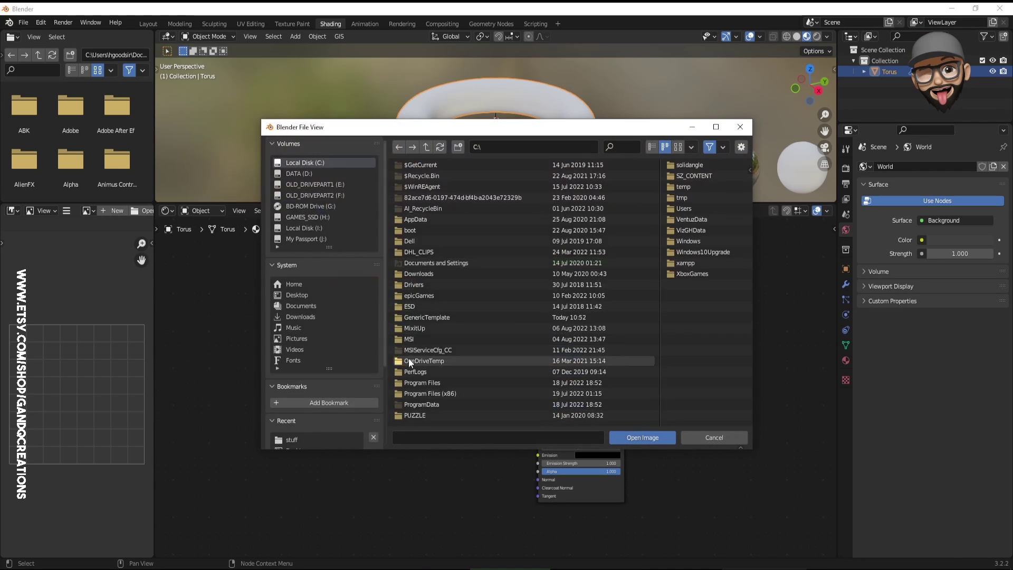
click(296, 296)
click(684, 217)
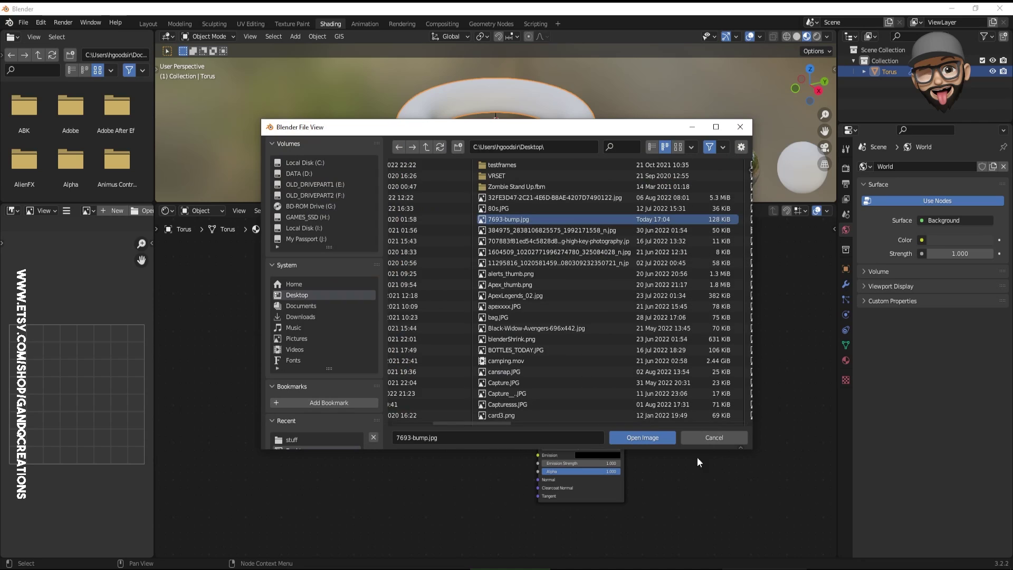
click(638, 436)
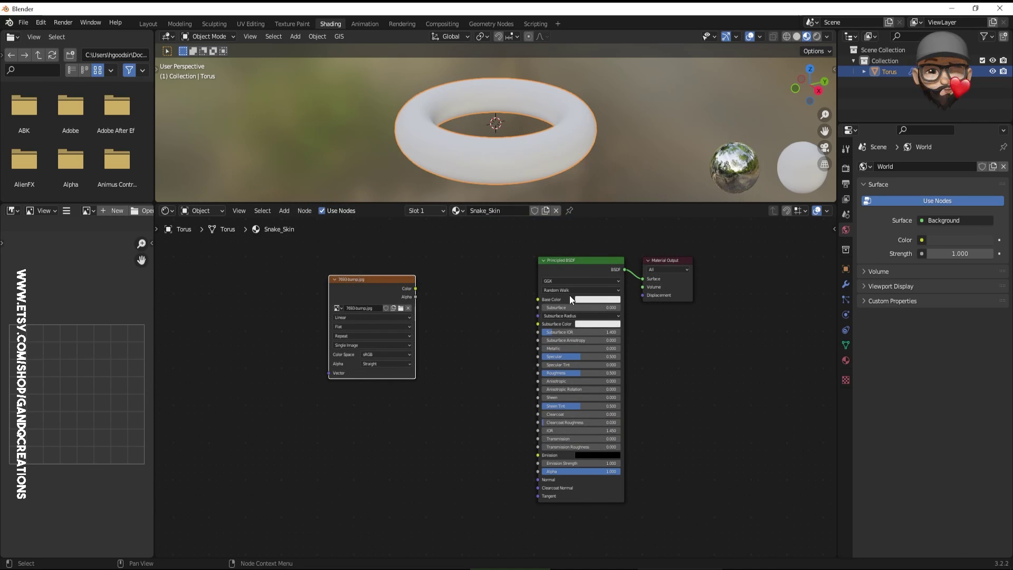
drag(416, 289, 539, 299)
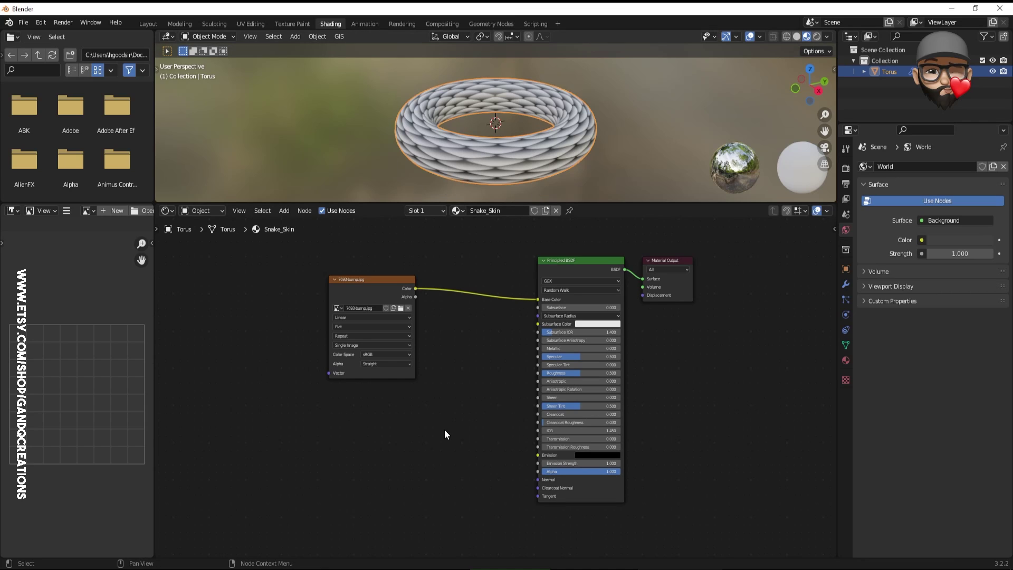
- Add a Bump node, connect its Normal output to the Principled BSDF Normal input, and link the image's Color output to its Height
key(F3)
text(bum)
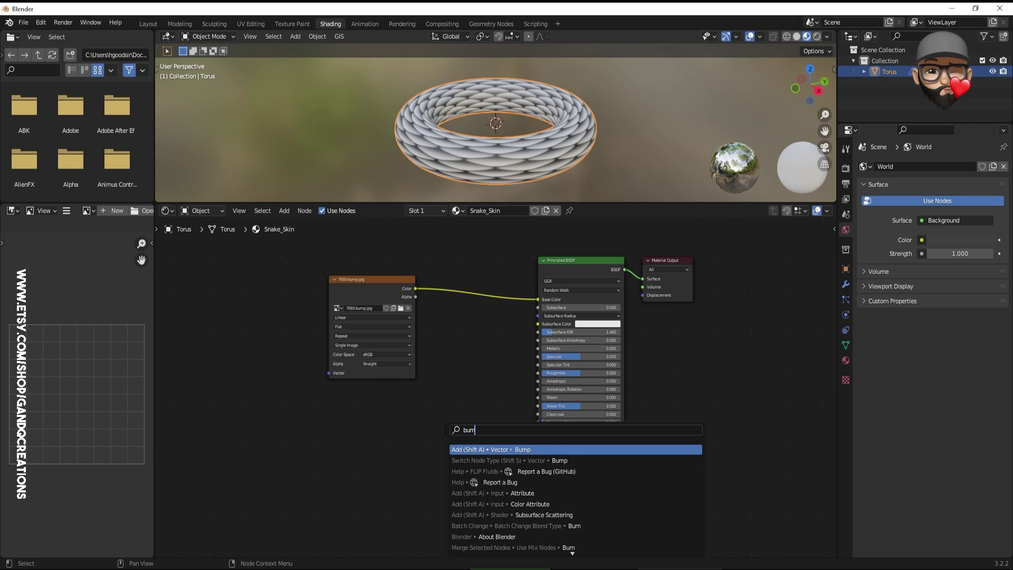
click(466, 449)
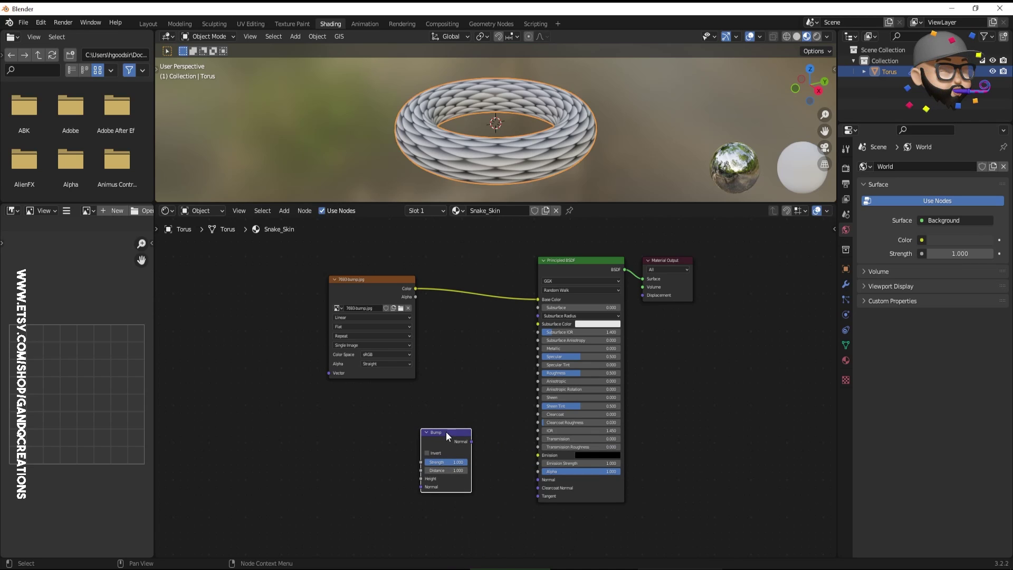
click(457, 423)
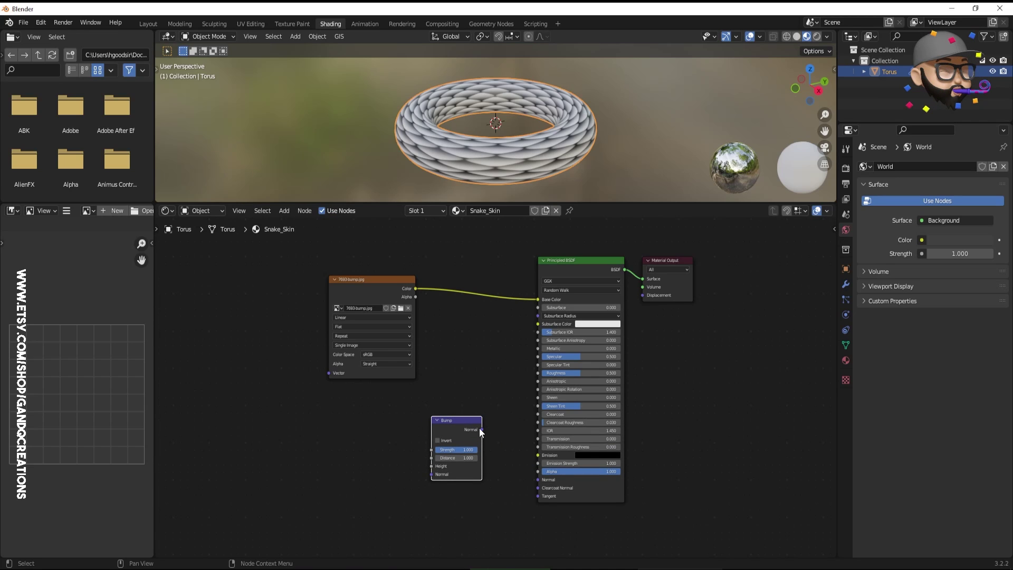
drag(482, 430, 538, 479)
middle_drag(456, 376, 488, 378)
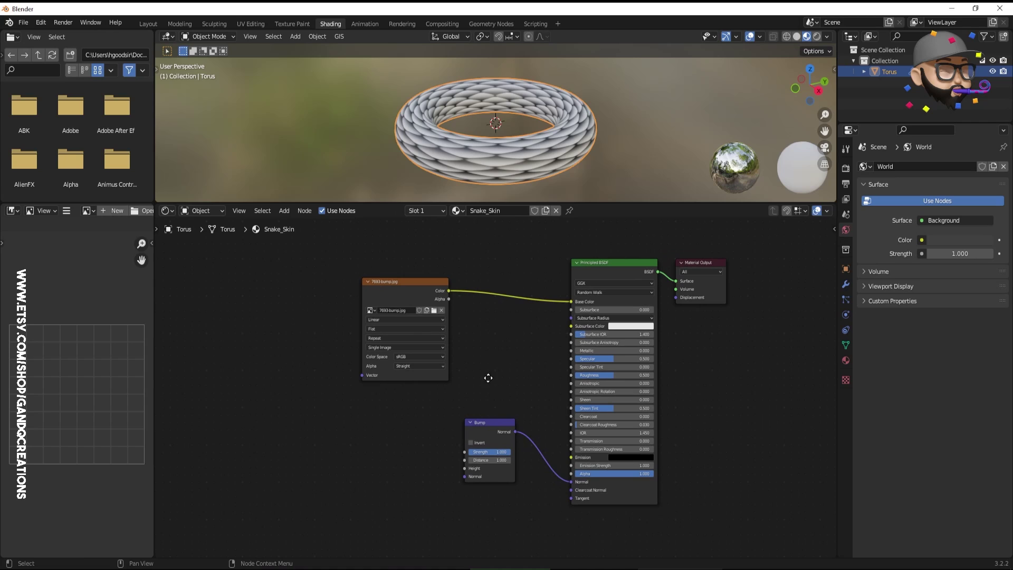
drag(465, 468, 449, 291)
- Set the Bump node's Strength to 0.5 and place the node lower, between the image texture and the Principled BSDF
drag(489, 419, 506, 415)
drag(515, 452, 499, 452)
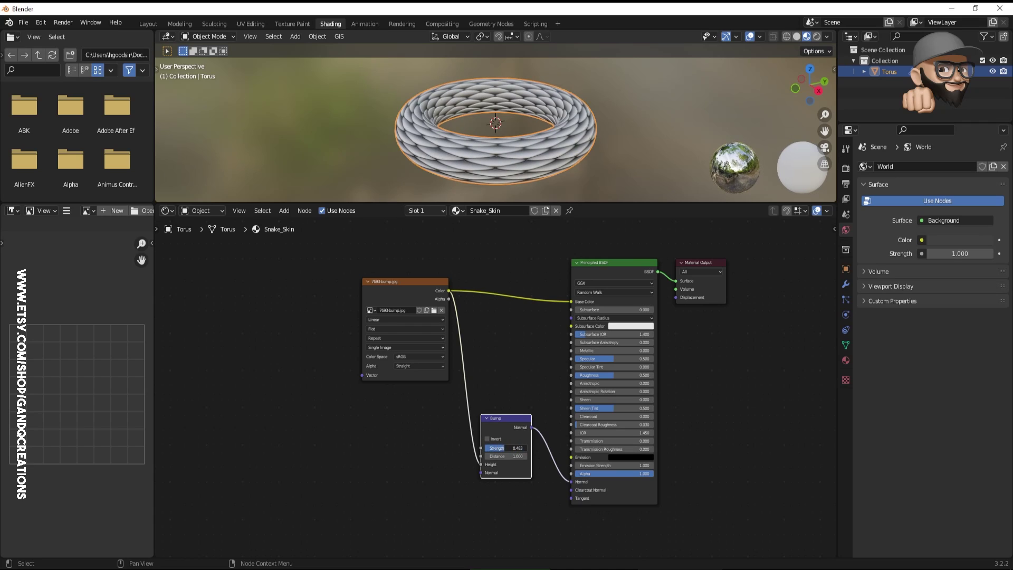
click(509, 451)
text(0.5)
key(Return)
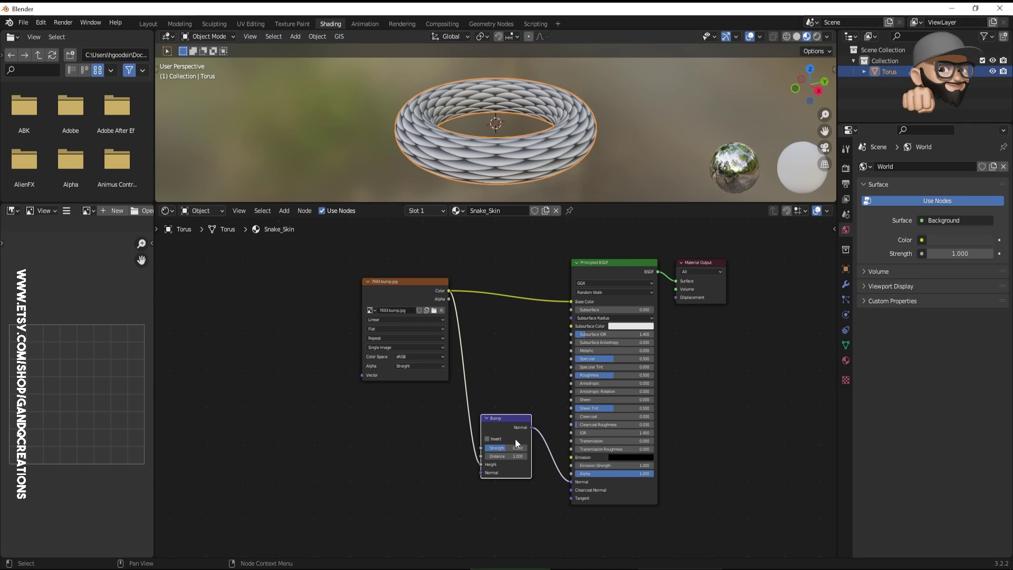
click(424, 417)
drag(514, 420, 513, 450)
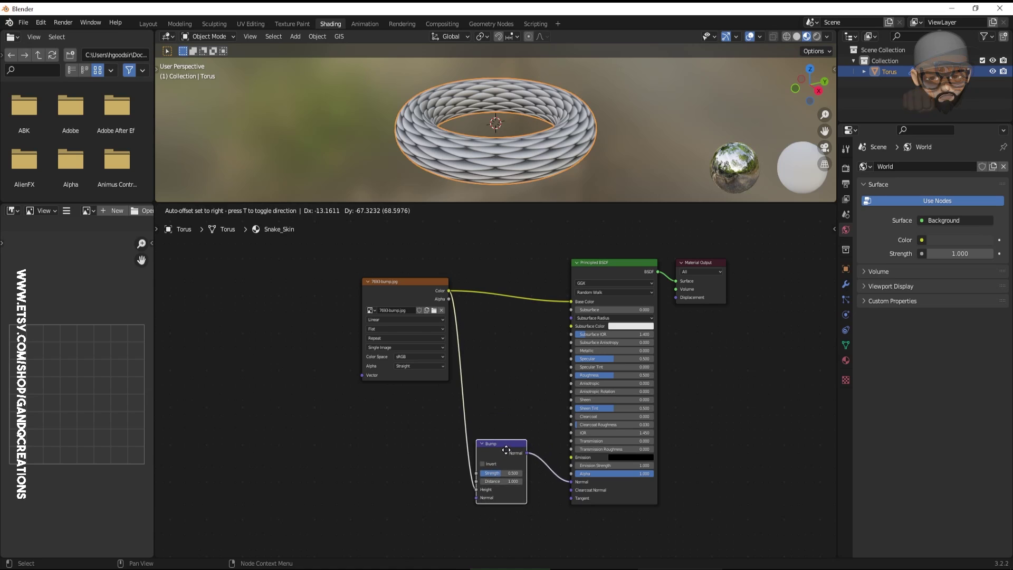
- Enlarge the 3D viewport relative to the node editor to give the torus more room
middle_drag(341, 428, 401, 431)
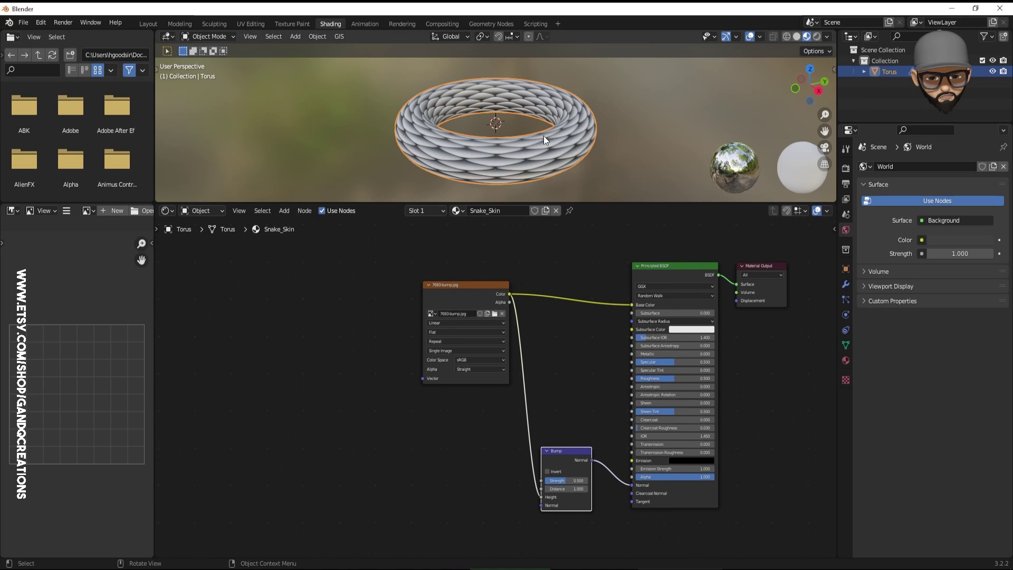
drag(424, 203, 424, 304)
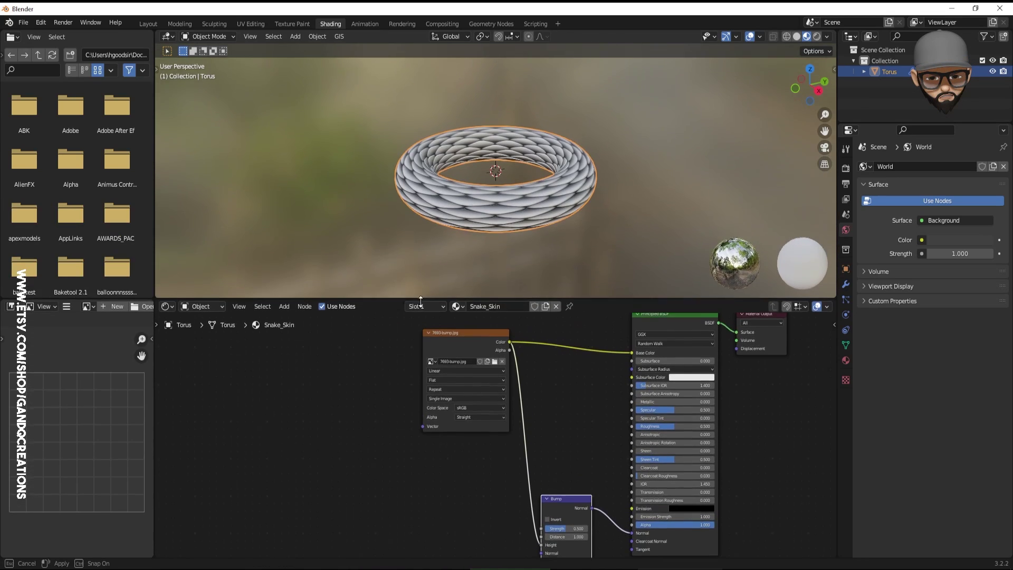
middle_drag(522, 158, 479, 195)
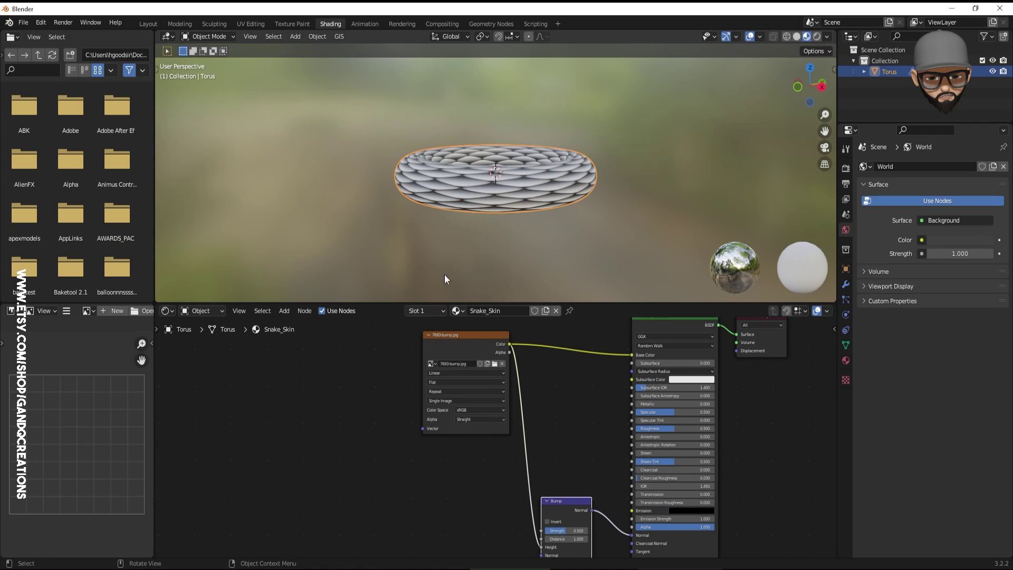
- Add a Mapping node linked to the image texture's Vector input and place it before the image node
drag(445, 346, 454, 354)
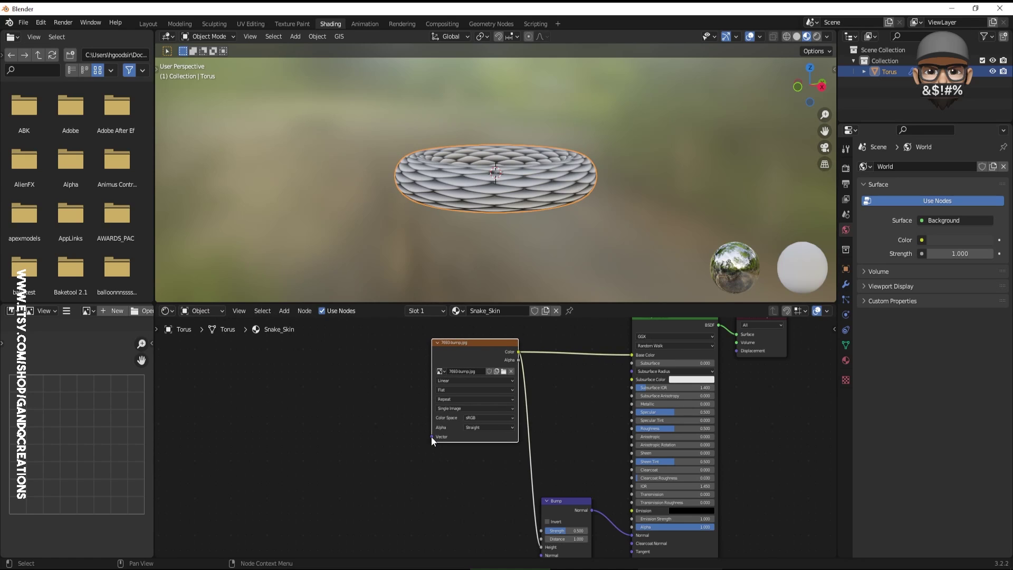
drag(432, 436, 362, 441)
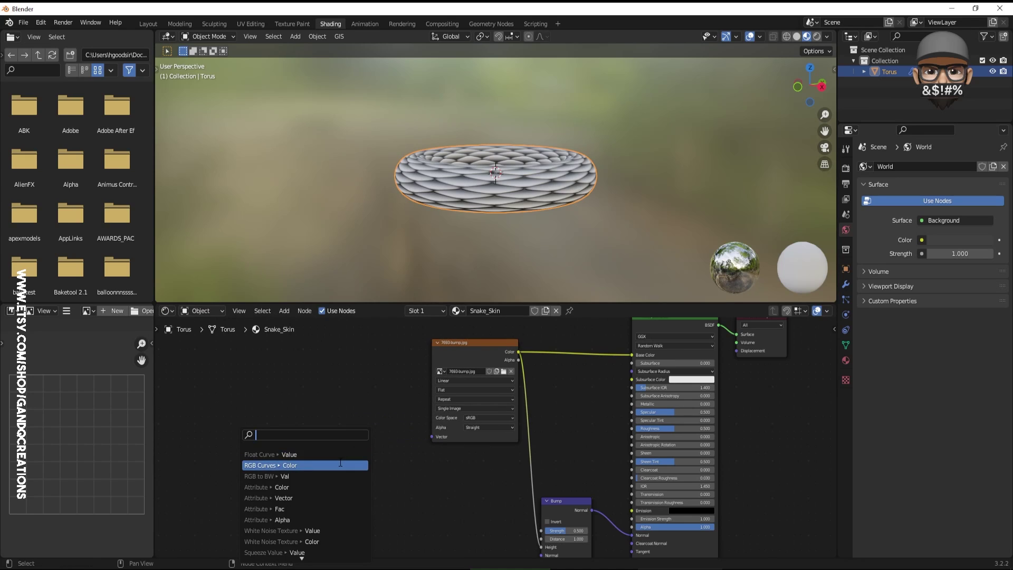
text(mapp)
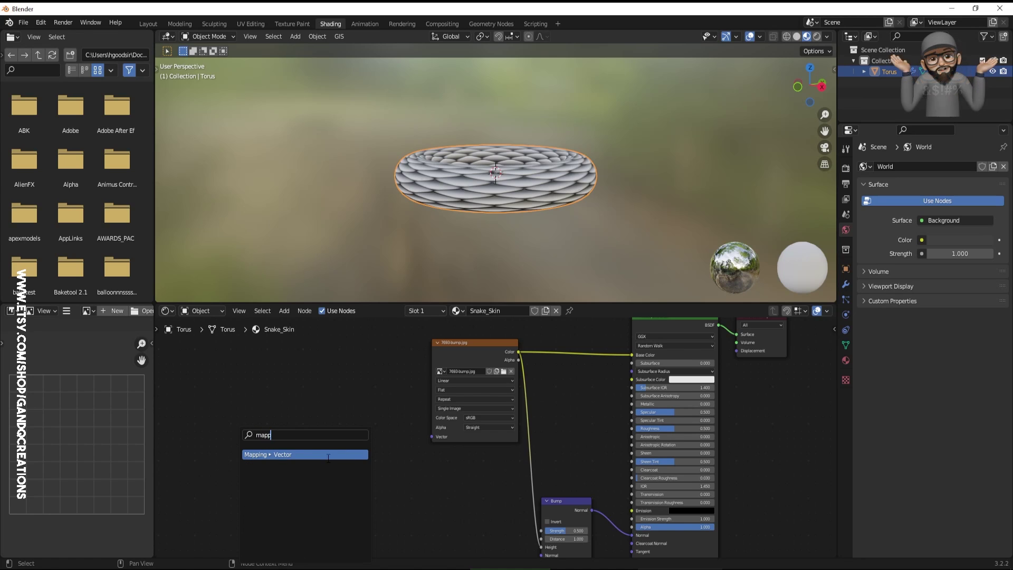
key(Return)
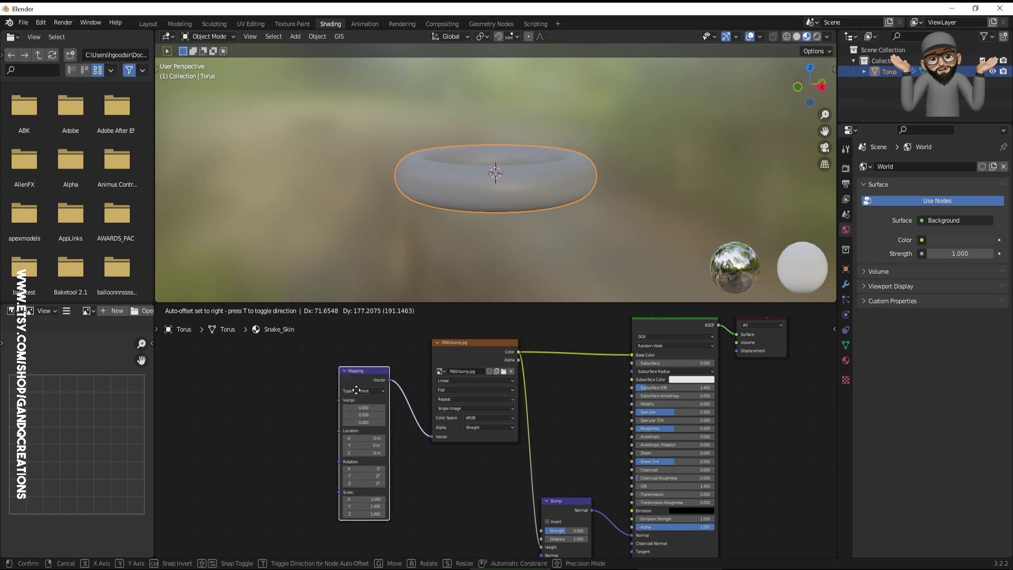
click(358, 455)
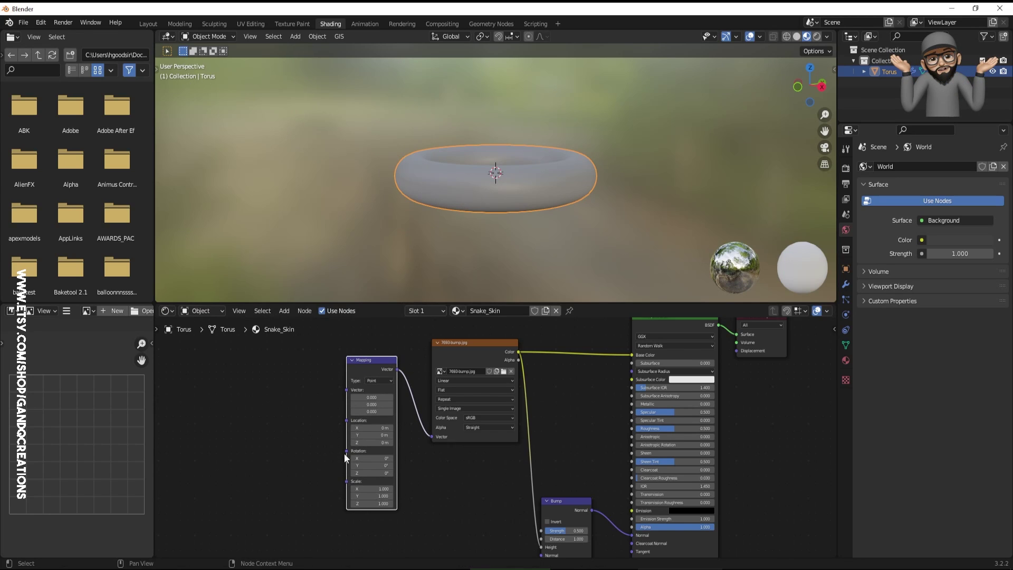
- Add a Texture Coordinate node before the Mapping node, with its UV output feeding the Mapping Vector input
drag(347, 390, 179, 413)
text(uv)
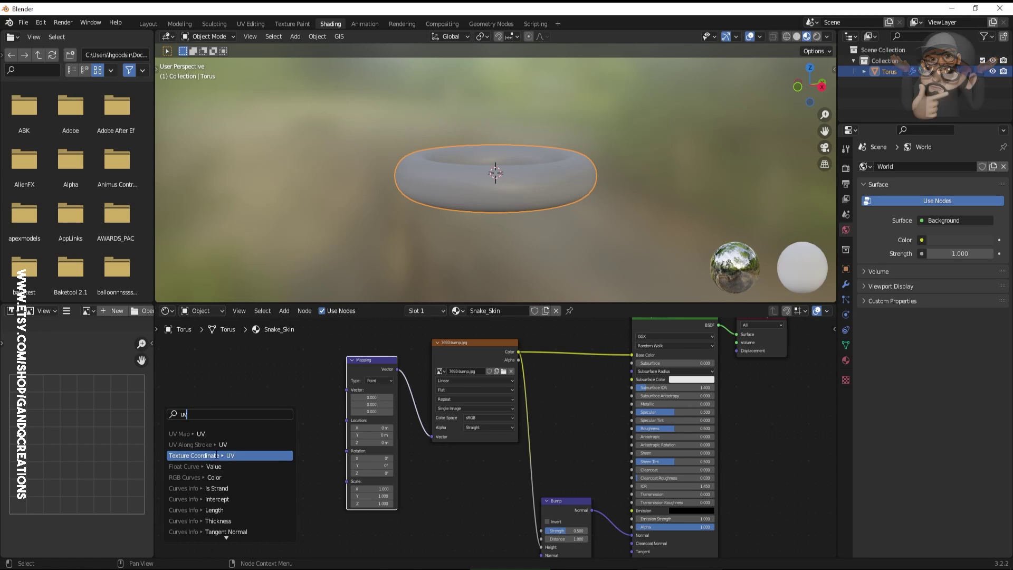
key(Return)
click(214, 416)
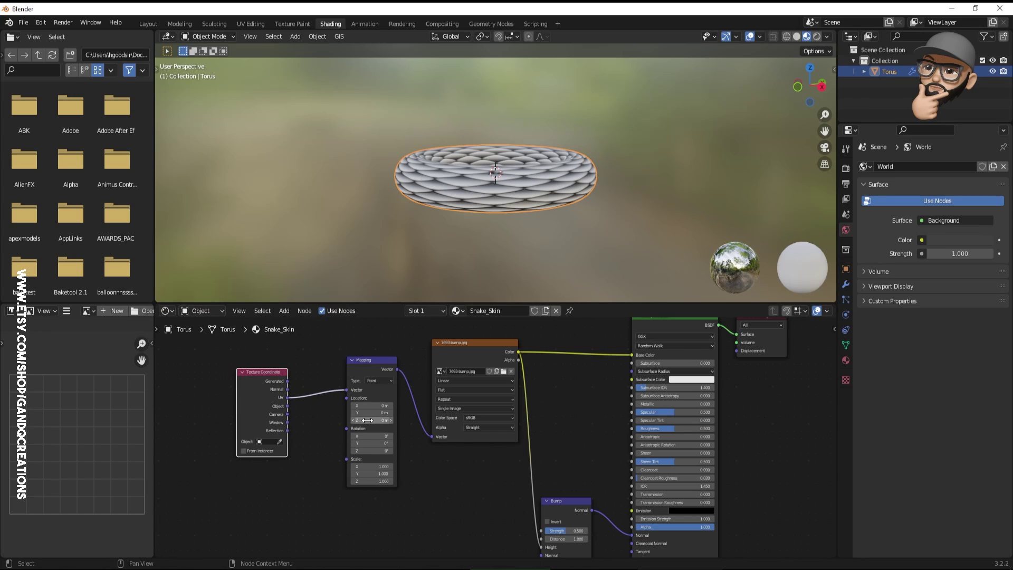
- Set the Mapping node's Z rotation to 90° to turn the scale pattern around the torus
click(372, 451)
text(90)
key(Return)
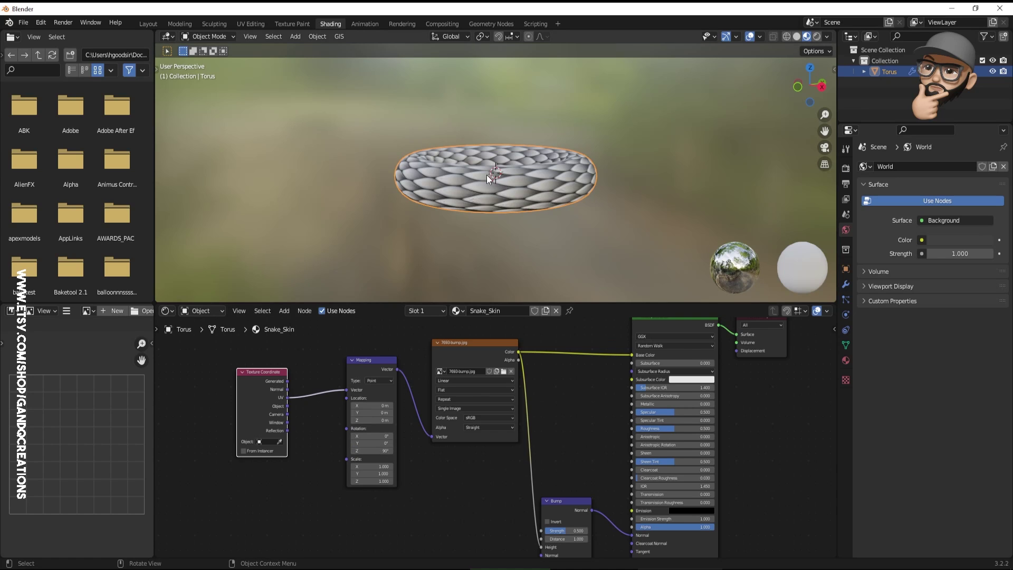
middle_drag(488, 177, 367, 215)
scroll(481, 228, up, 3)
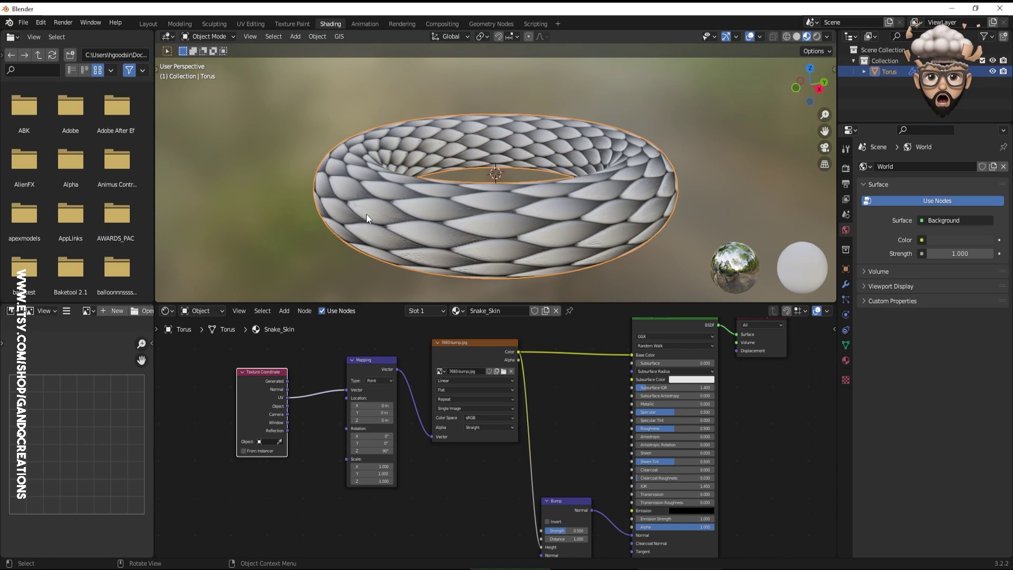
- Set the Mapping node's X scale to 1.5
click(381, 467)
text(1)
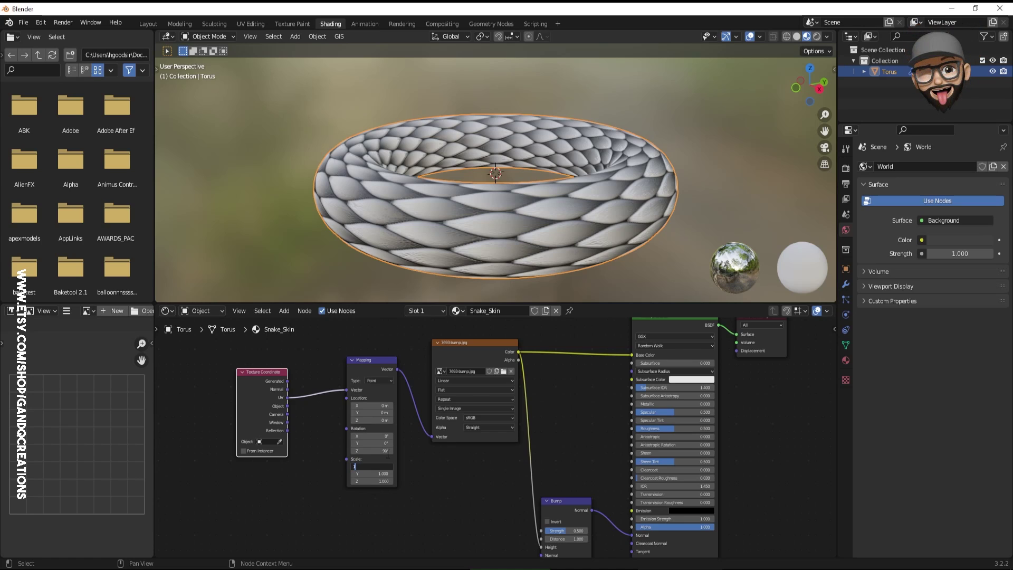
text(.5)
key(Return)
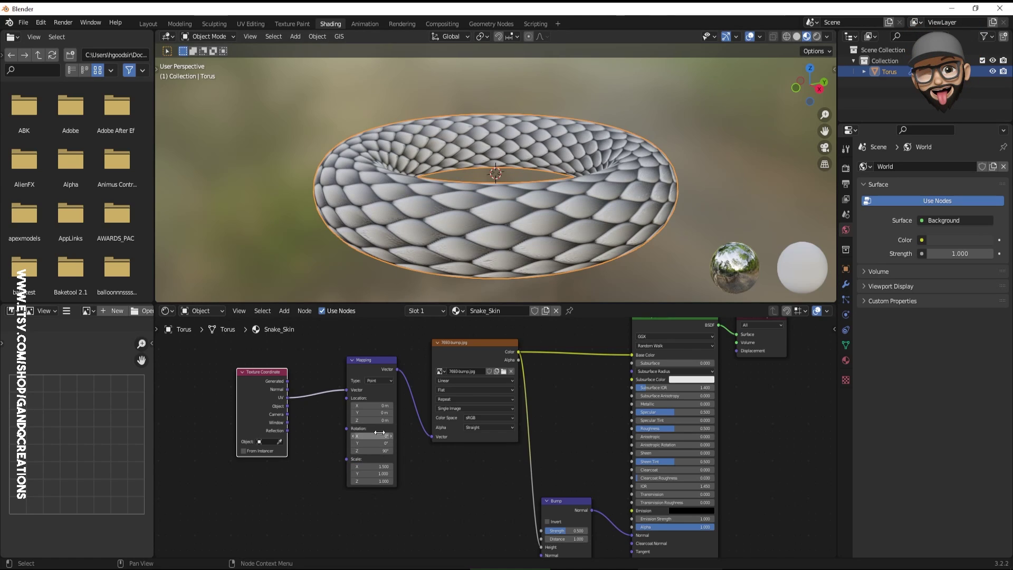
- Try a Y scale of 1.5 on the Mapping node and set it back to 1
click(372, 474)
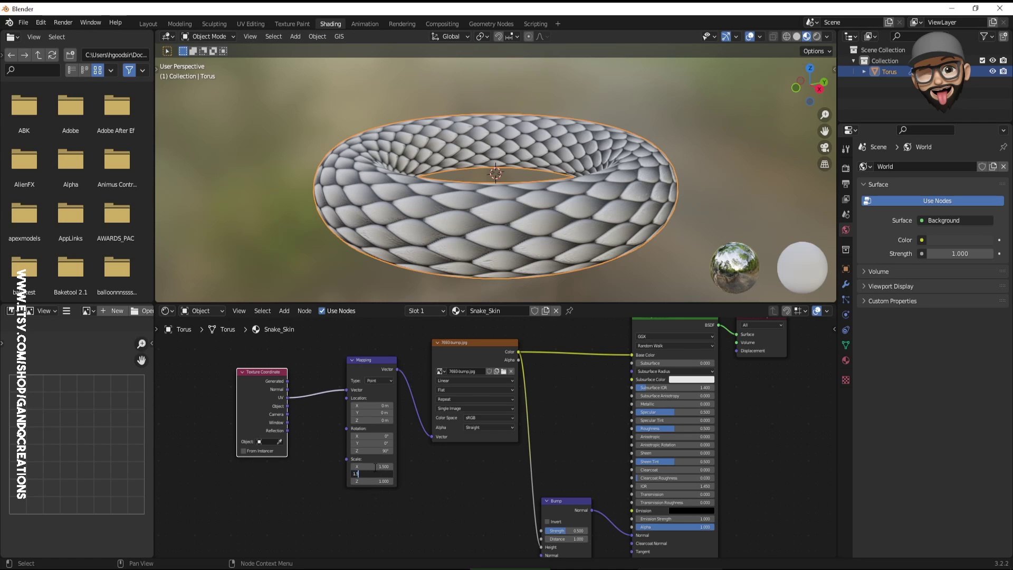
text(1.5)
key(Return)
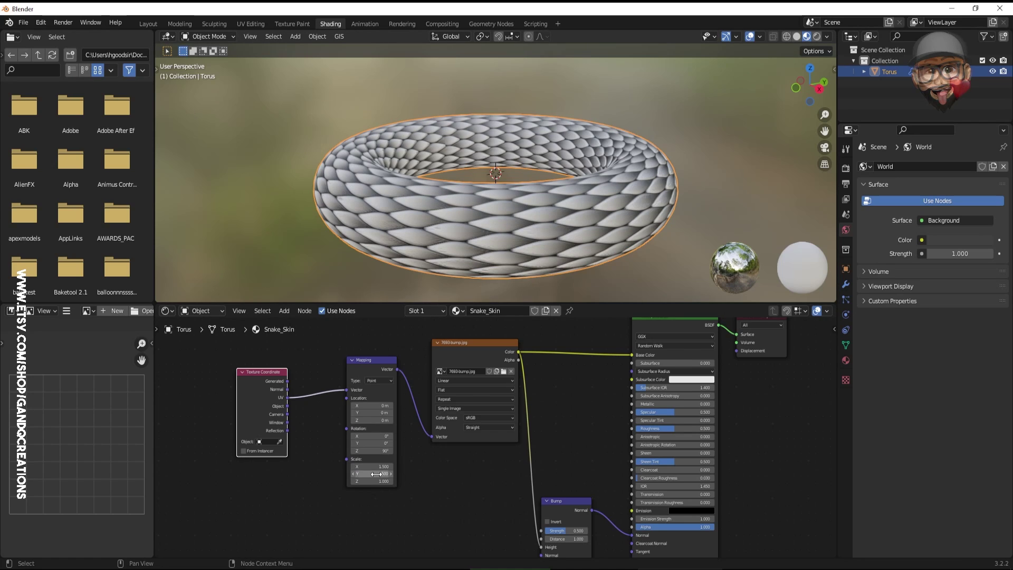
click(376, 474)
text(1)
key(Return)
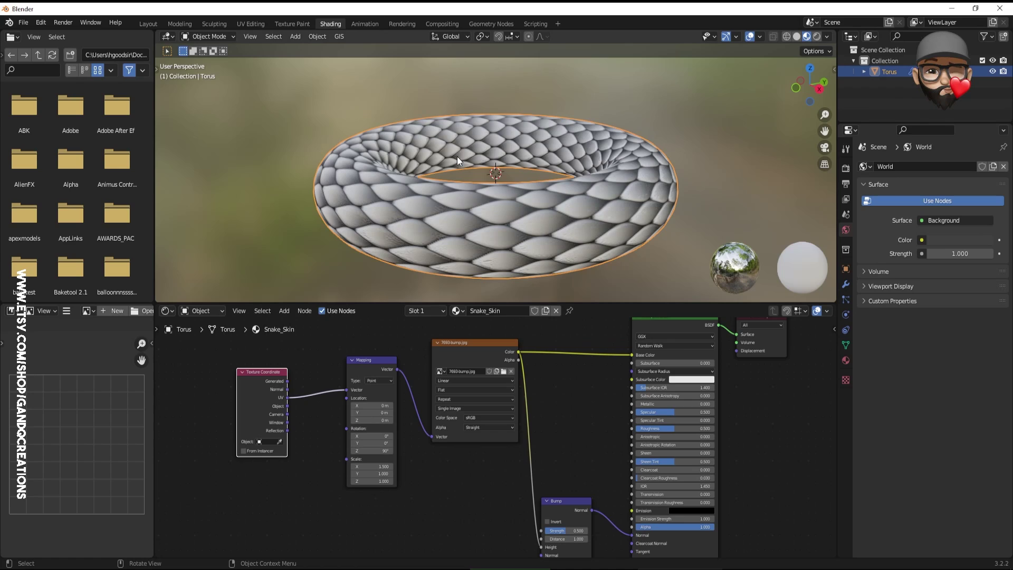
- Try an X scale of 2.7 on the Mapping node and return it to 1.5
middle_drag(472, 189, 464, 209)
mouse_move(371, 467)
mouse_down()
mouse_move(411, 466)
mouse_move(388, 466)
mouse_up()
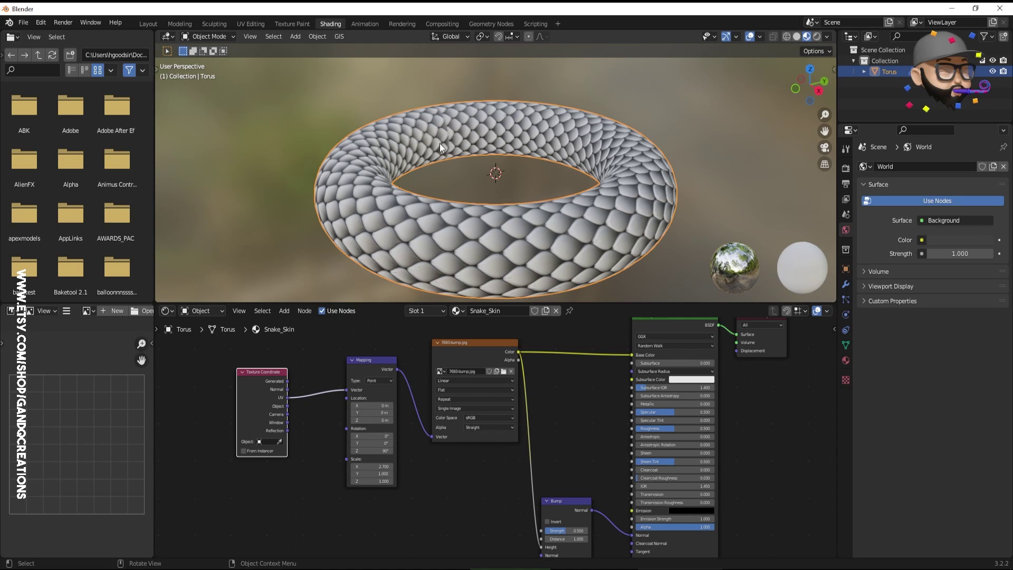
click(377, 469)
text(1.5)
key(Return)
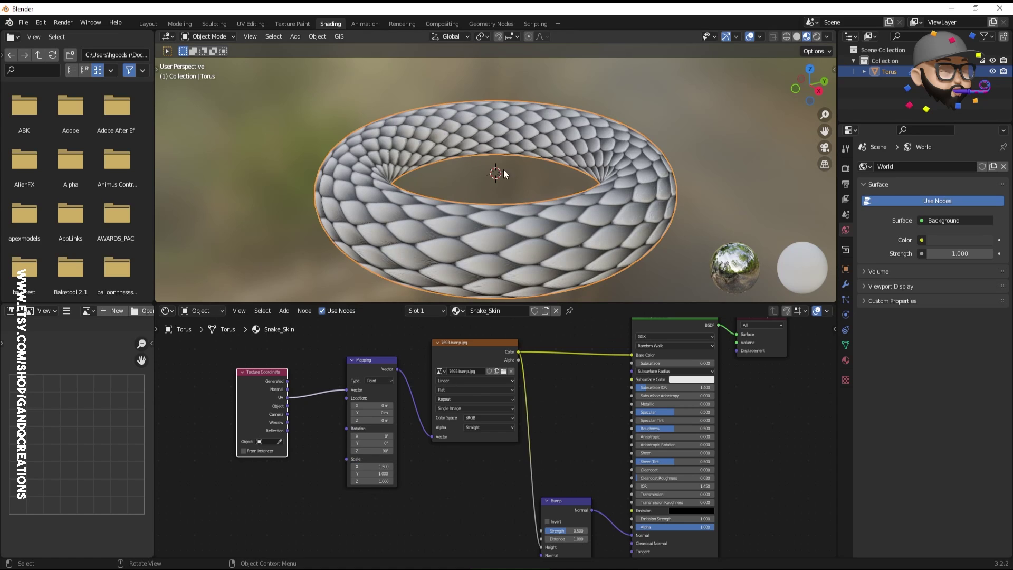
- Raise the Bump strength to about 0.56 and lower the Principled BSDF Roughness to about 0.08
middle_drag(419, 231, 480, 223)
middle_drag(554, 448, 562, 401)
drag(574, 484, 578, 484)
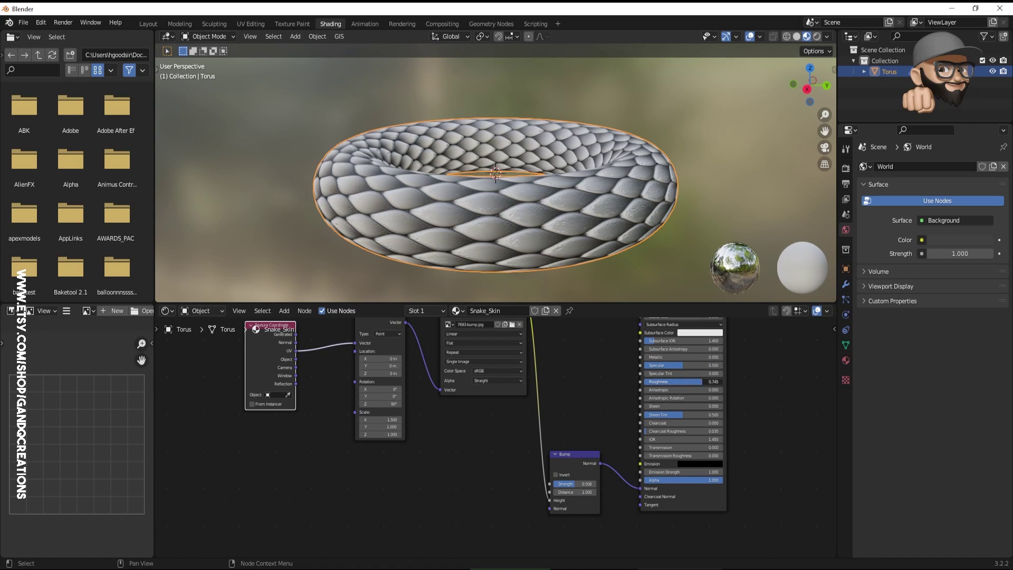
drag(702, 382, 651, 381)
- Switch the material preview's environment lighting from the forest HDRI to the bright interior HDRI
middle_drag(553, 192, 521, 194)
click(826, 37)
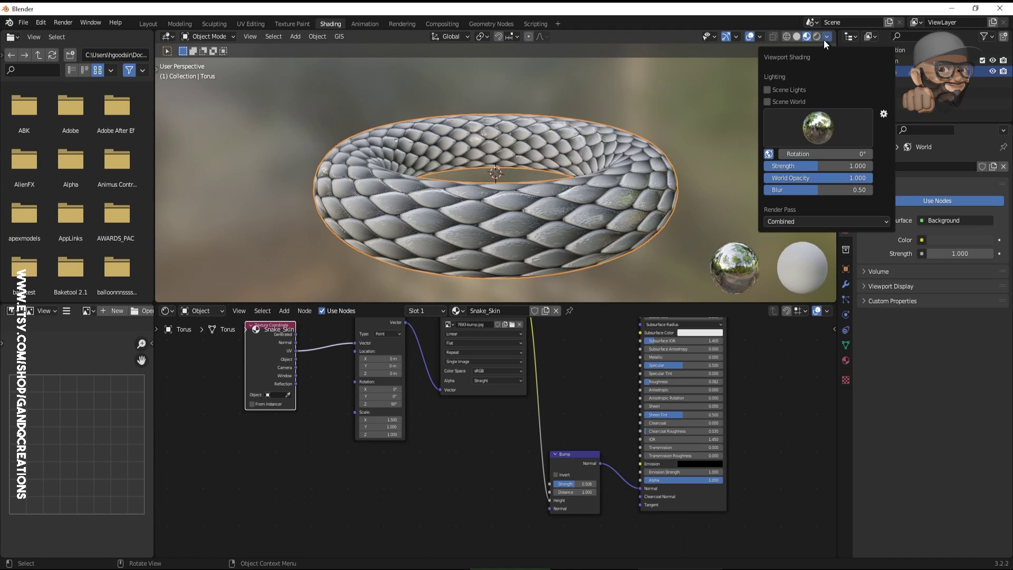
click(817, 128)
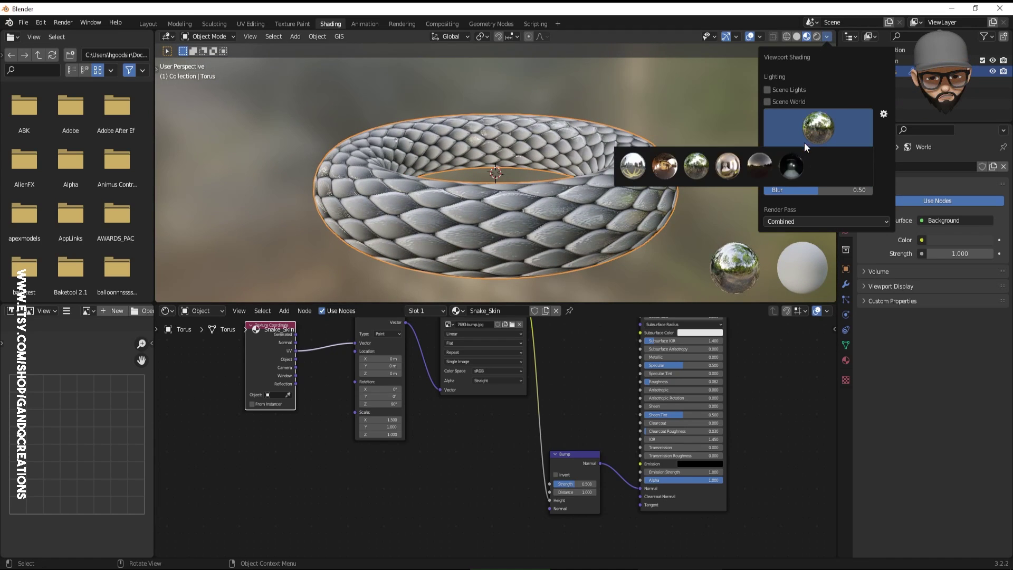
click(721, 167)
middle_drag(559, 221, 534, 224)
- Disconnect the scale image from the Principled BSDF Base Color and move the Image Texture node lower
middle_drag(586, 368, 610, 400)
click(411, 342)
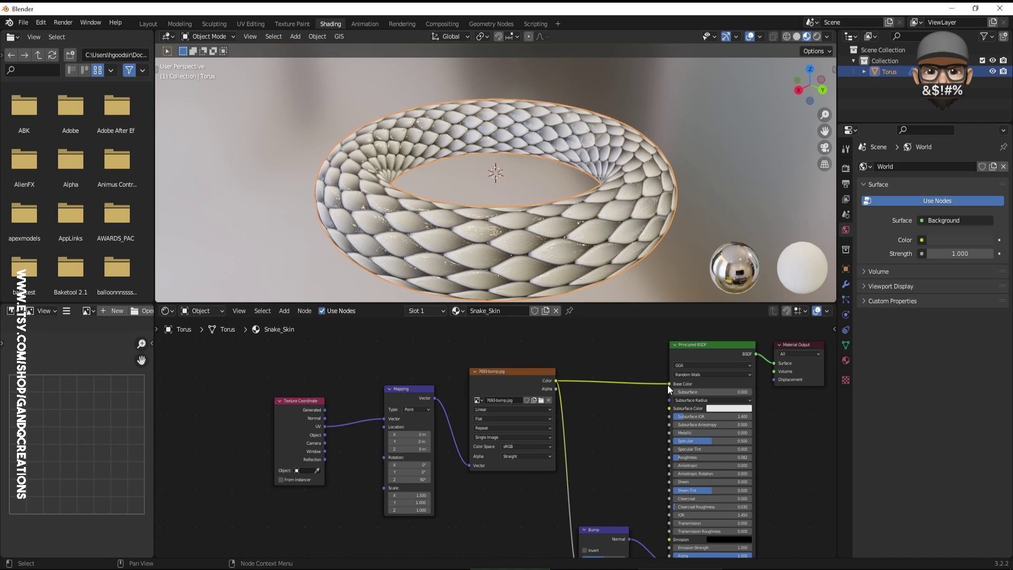
drag(668, 384, 632, 397)
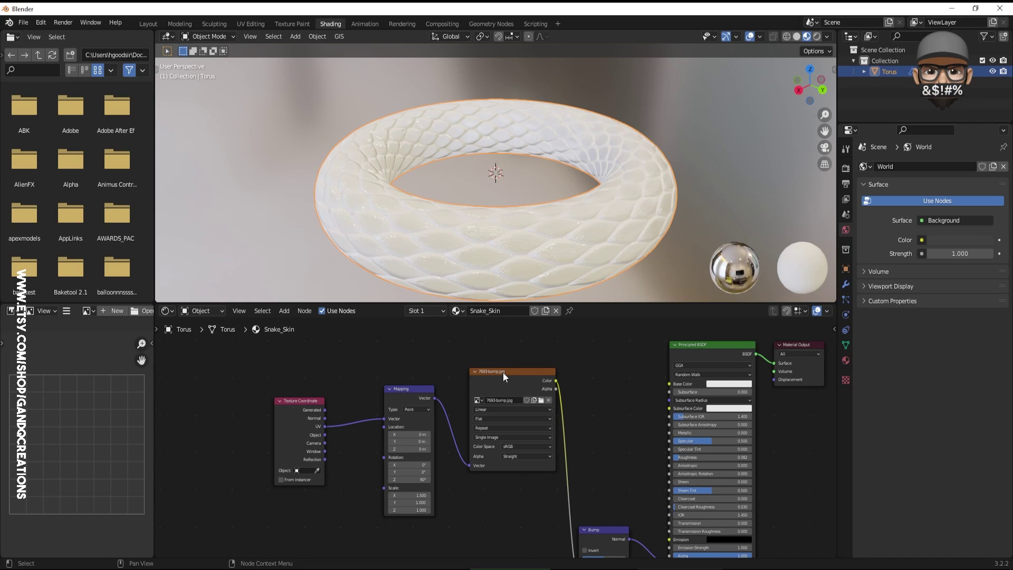
drag(502, 372, 502, 419)
- Add a ColorRamp node above the Image Texture node and connect its Color output to the Principled BSDF Base Color
middle_drag(548, 362, 594, 372)
key(F3)
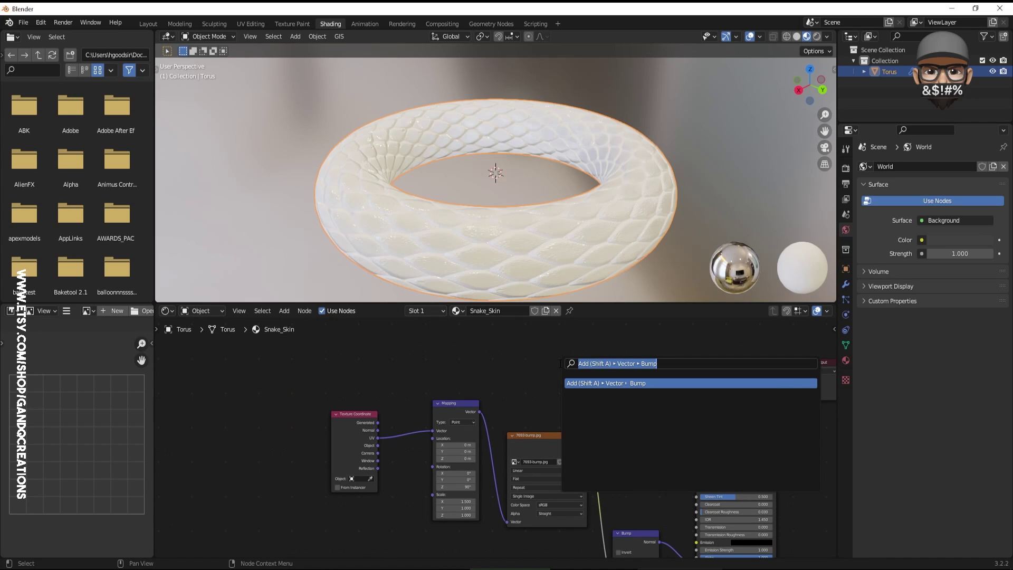
text(col)
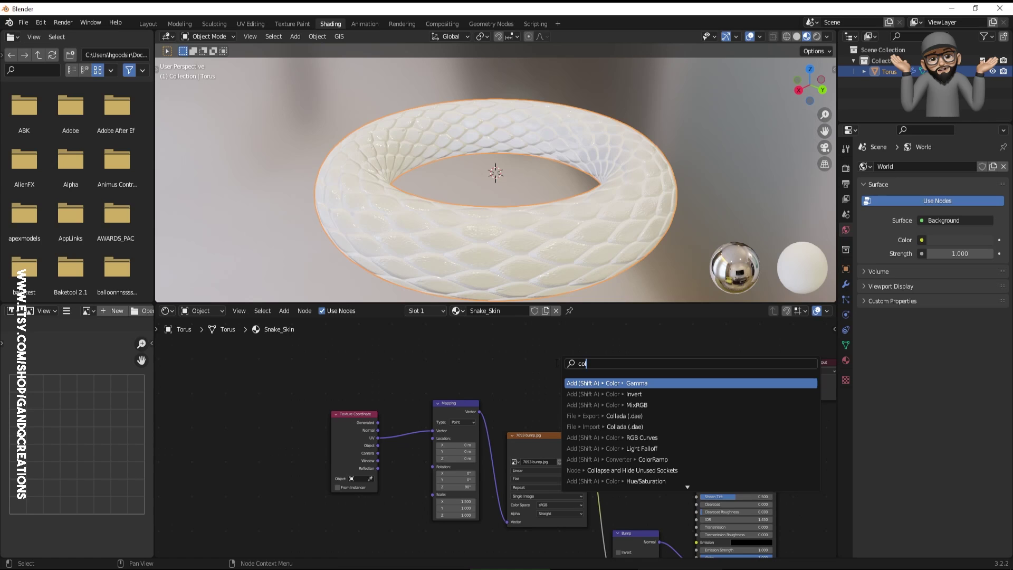
click(649, 459)
click(590, 356)
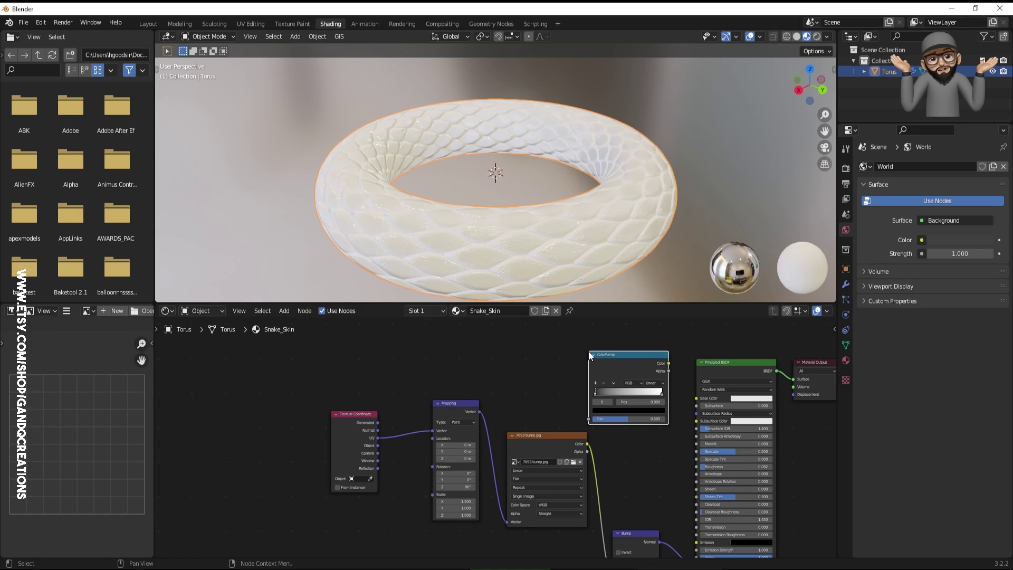
drag(628, 351, 696, 399)
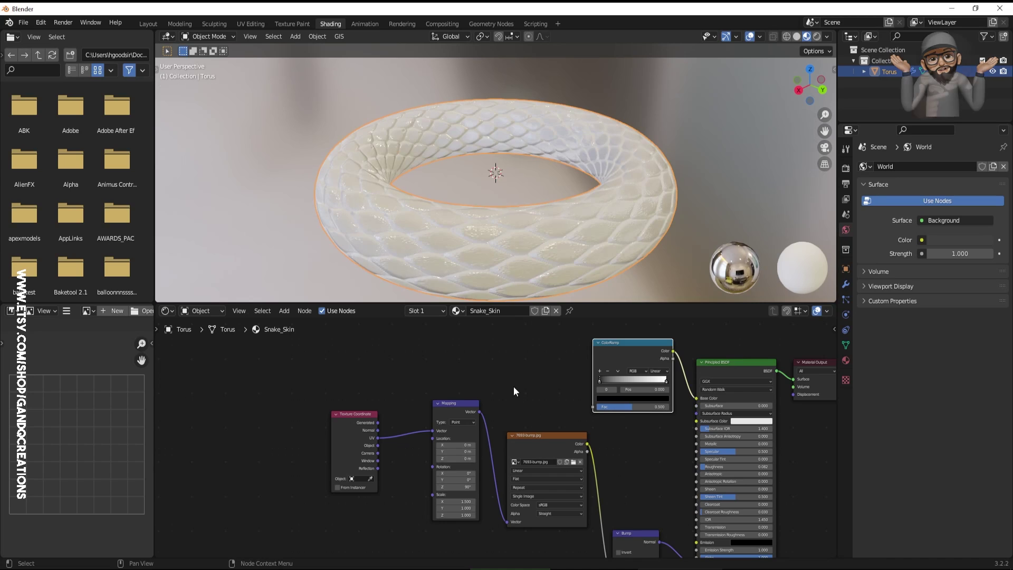
- Duplicate the Texture Coordinate and Mapping nodes above the originals and feed the copy's Object coordinates through its Mapping into the ColorRamp Fac
drag(303, 364, 454, 543)
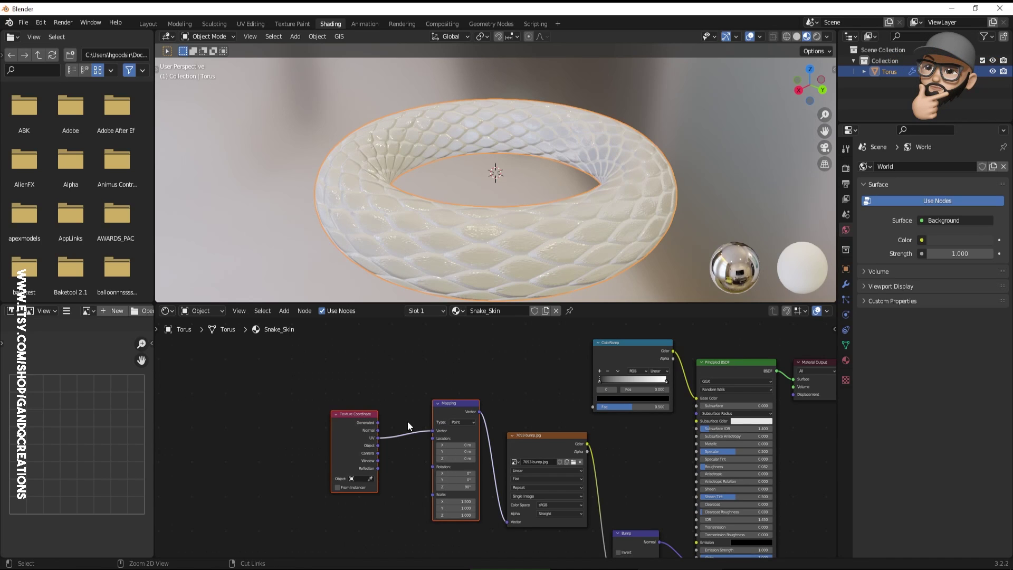
key(shift+d)
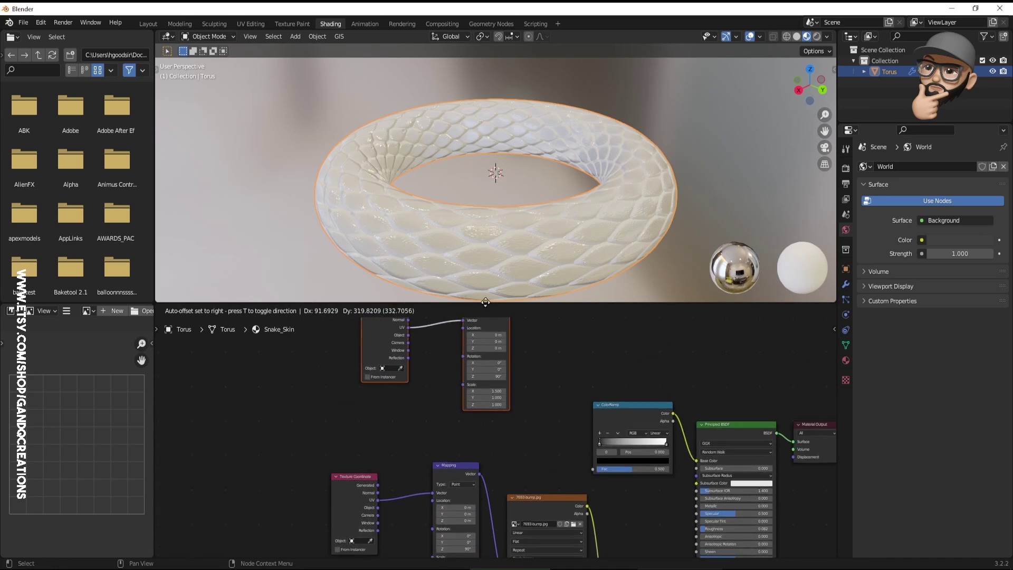
click(520, 398)
click(568, 451)
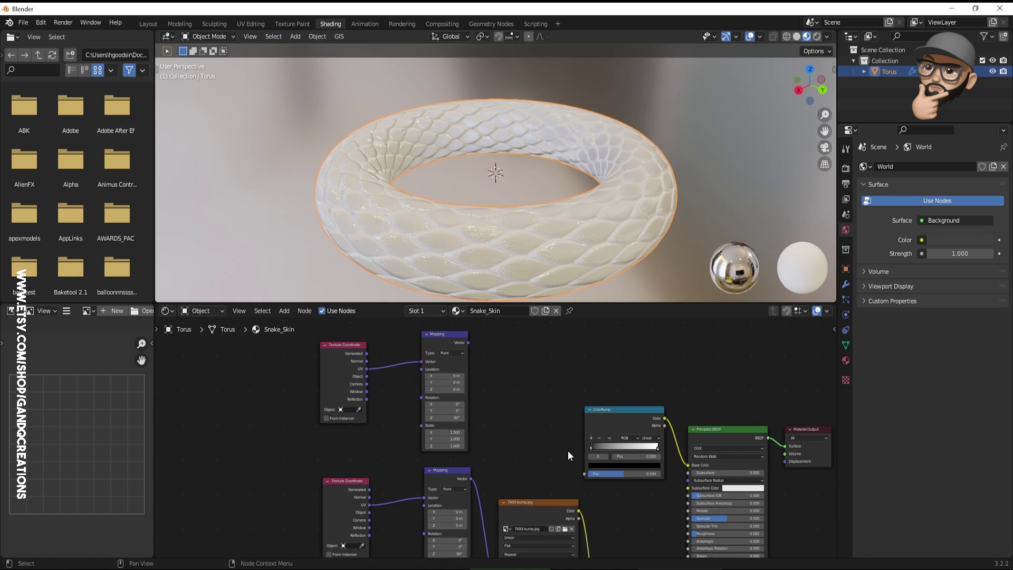
drag(468, 343, 584, 474)
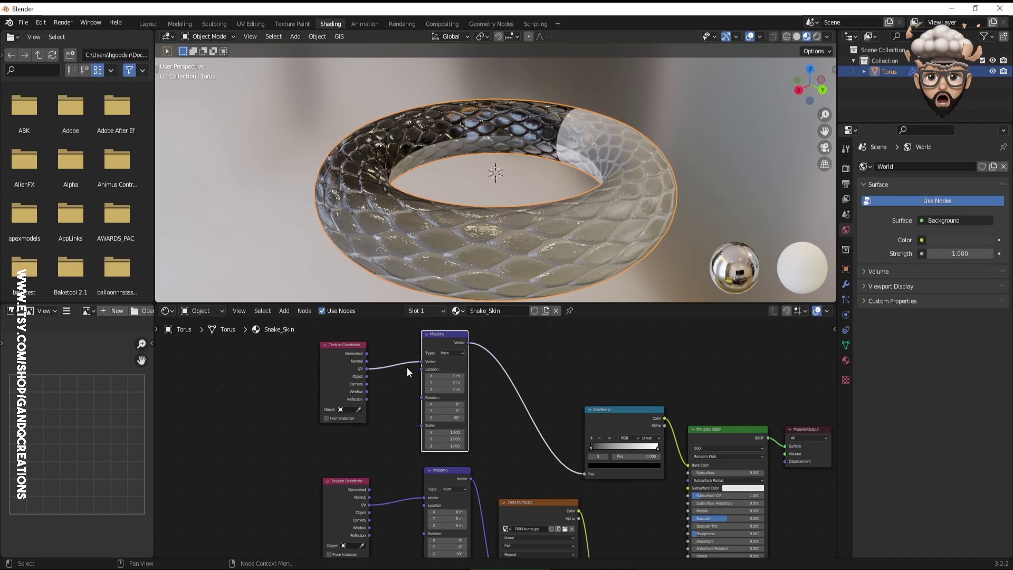
drag(422, 362, 367, 375)
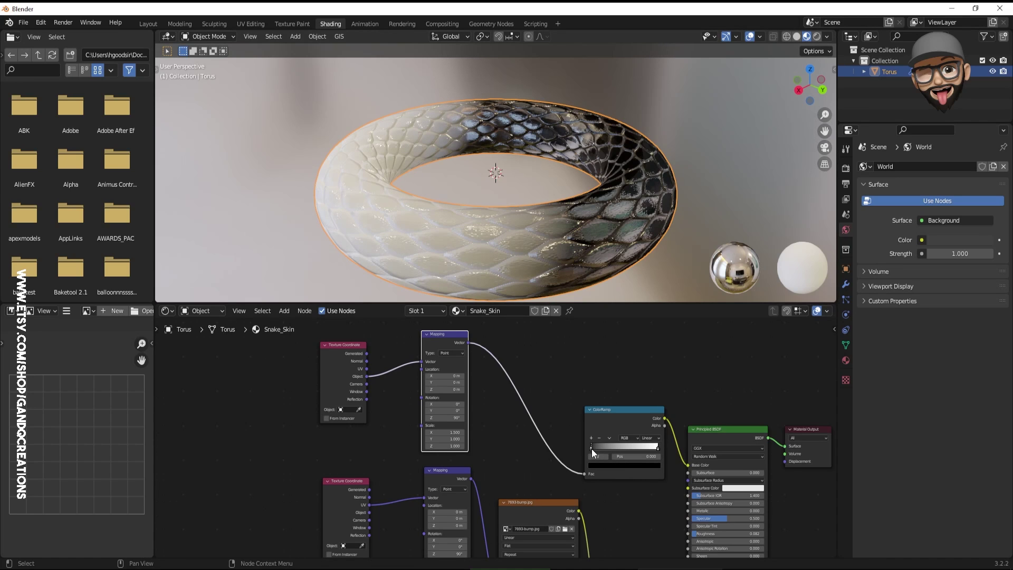
- Change the ColorRamp interpolation to B-Spline and shift the black stop to about 0.39
mouse_move(591, 448)
mouse_down()
mouse_move(638, 450)
mouse_move(584, 448)
mouse_up()
click(648, 438)
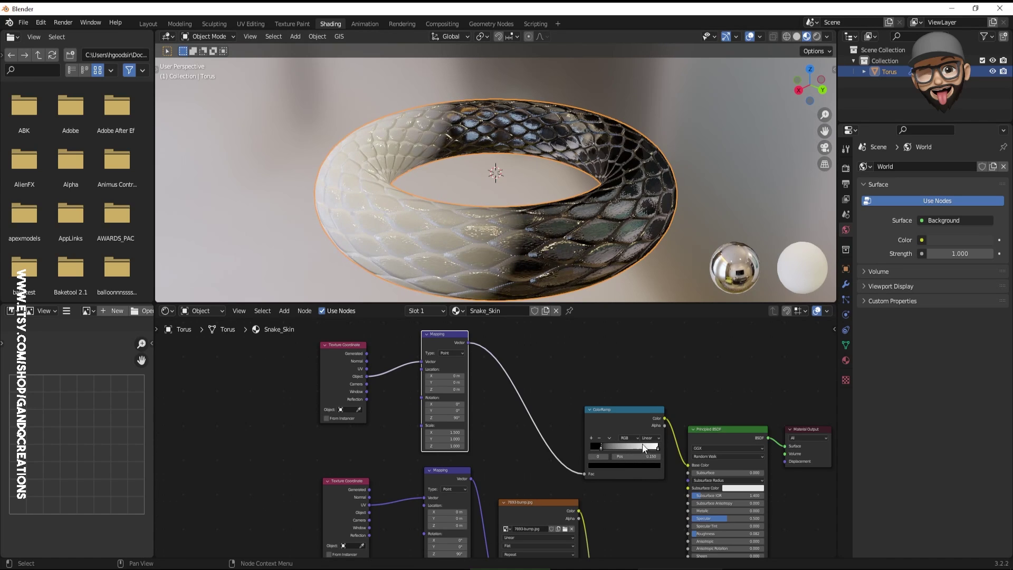
click(648, 467)
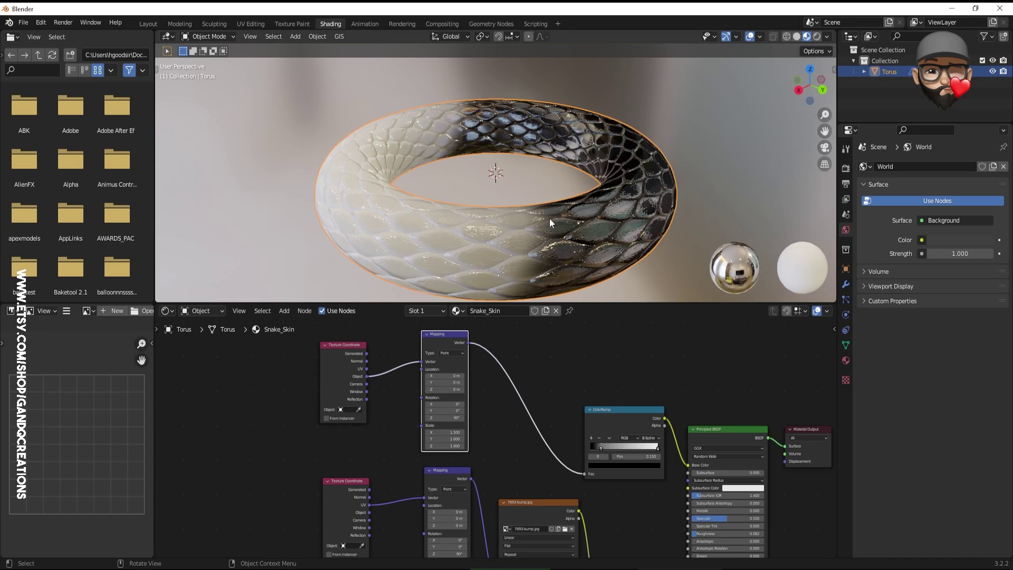
mouse_move(601, 450)
mouse_down()
mouse_move(629, 448)
mouse_move(596, 448)
mouse_move(616, 447)
mouse_up()
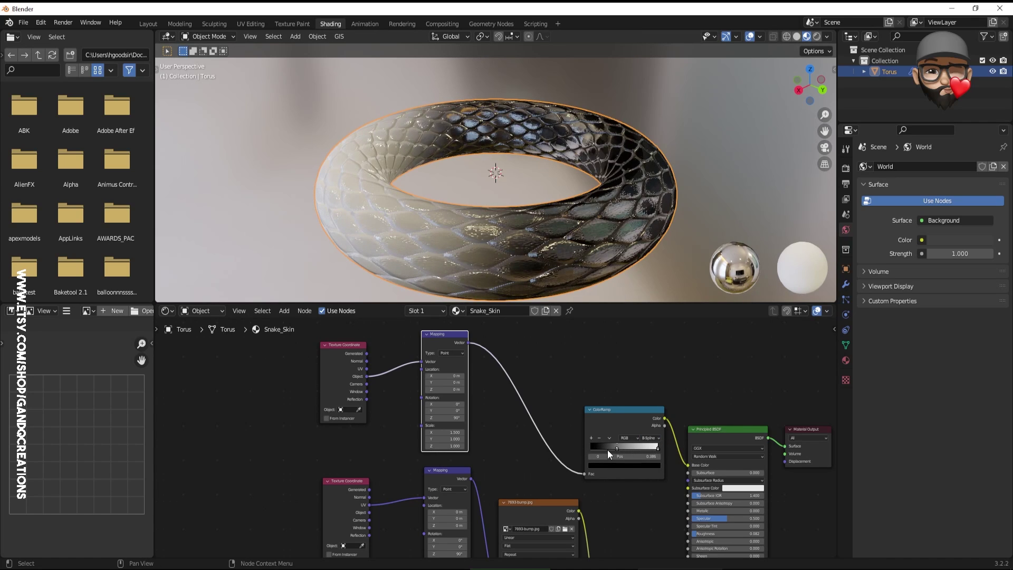
- Recolour the ColorRamp's black stop to a very dark green
click(604, 466)
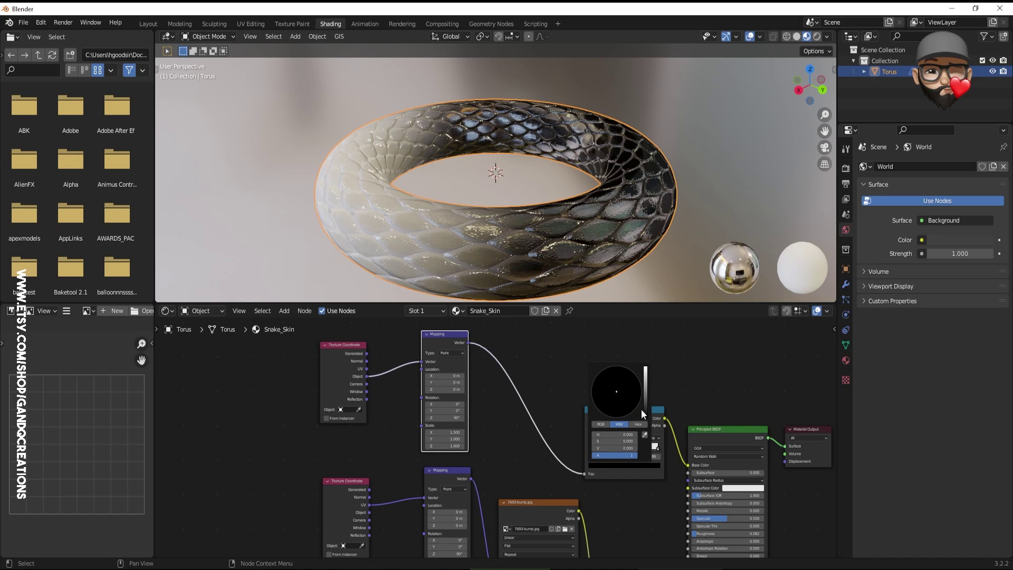
drag(642, 409, 599, 374)
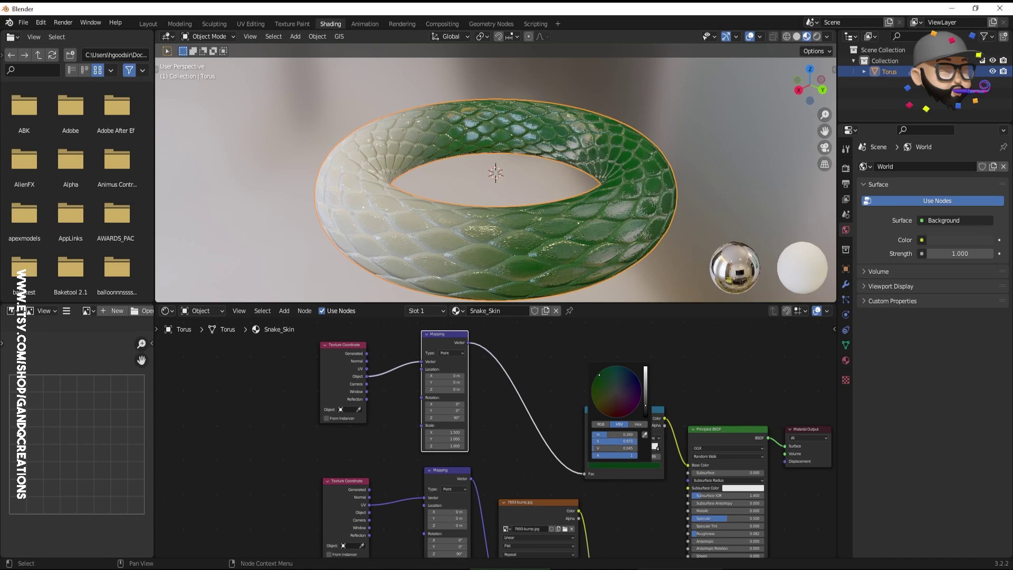
drag(645, 405, 645, 411)
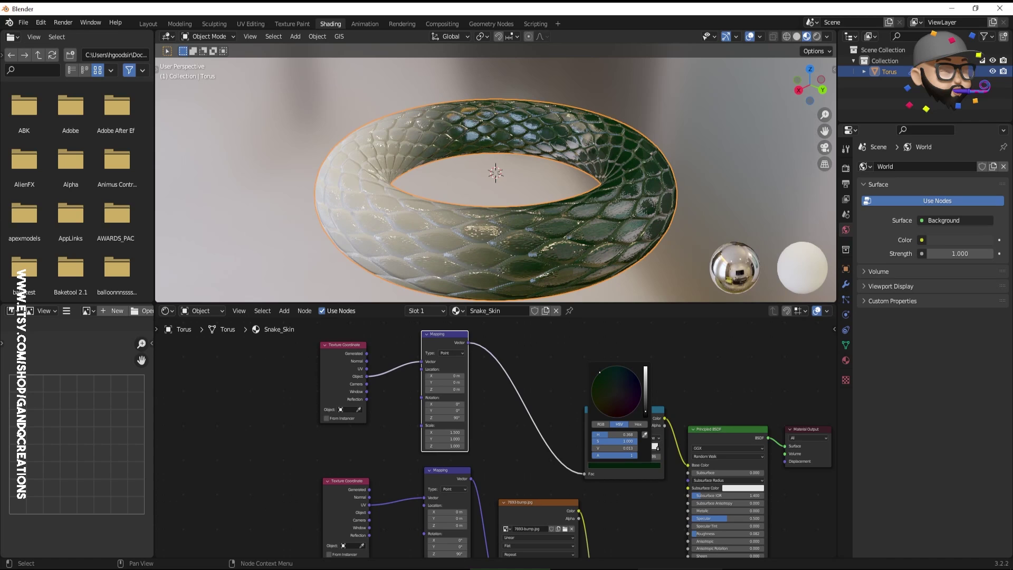
- Recolour the ColorRamp's white end stop to a bright, saturated green
click(657, 448)
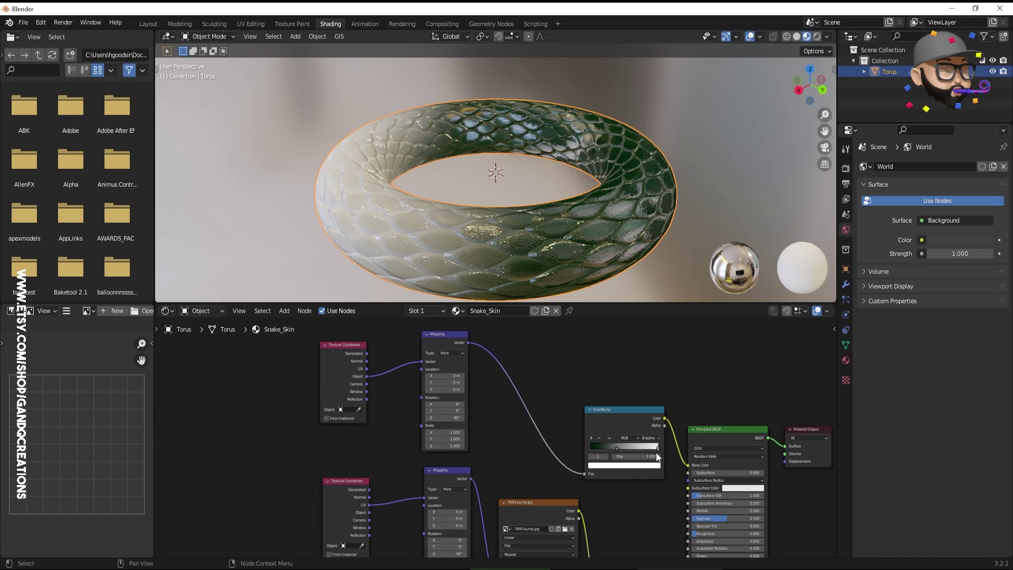
click(640, 467)
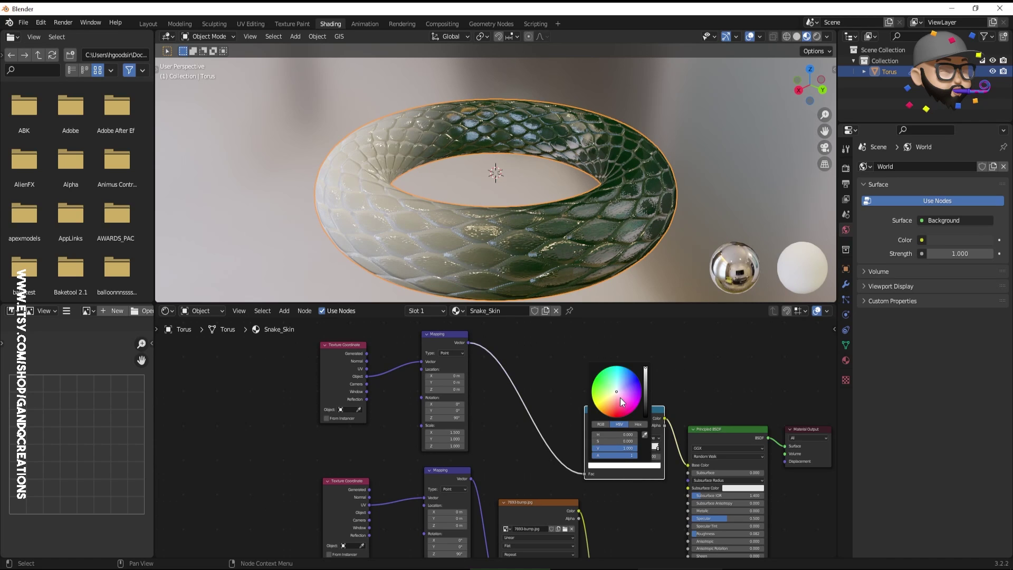
click(597, 379)
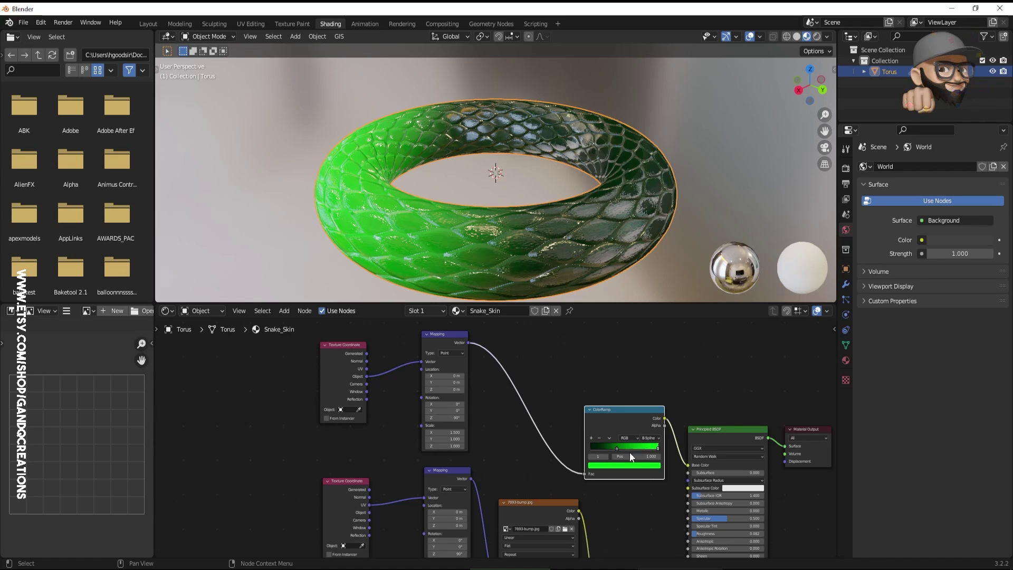
- Make the ColorRamp's dark green stop black and move it to about 0.5
click(617, 448)
click(620, 464)
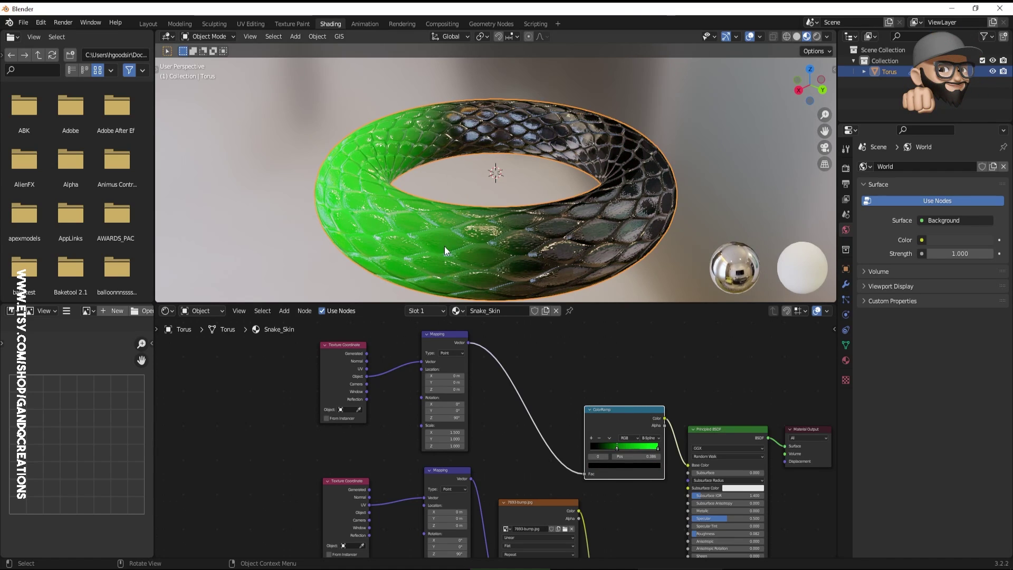
drag(612, 449, 625, 448)
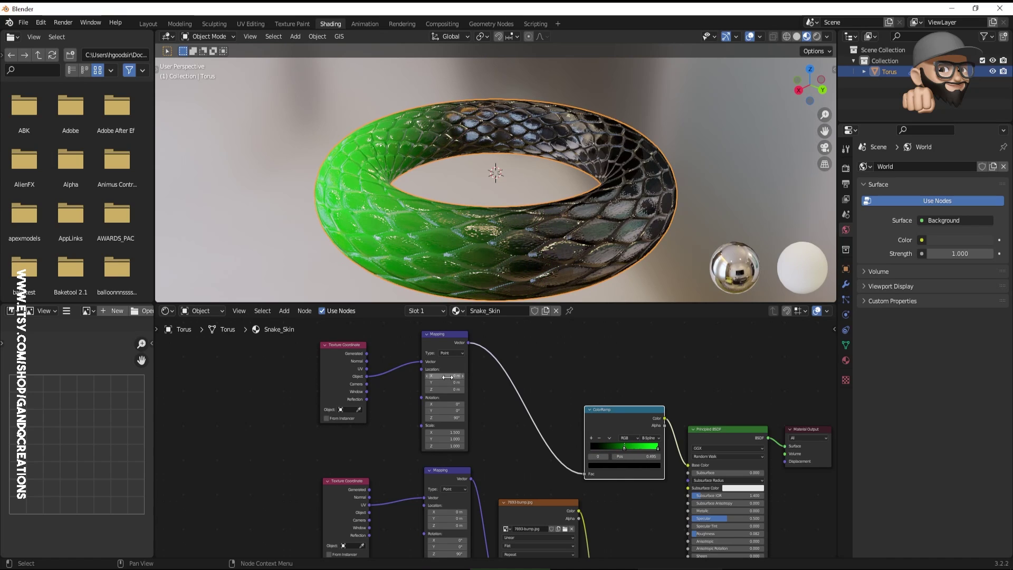
- Set the upper Mapping node's Location to about 0.11, 0.34, 0.45 m, X rotation to -11.5°, Z rotation to 108° and X scale to 2.2
shift+drag(447, 376, 462, 432)
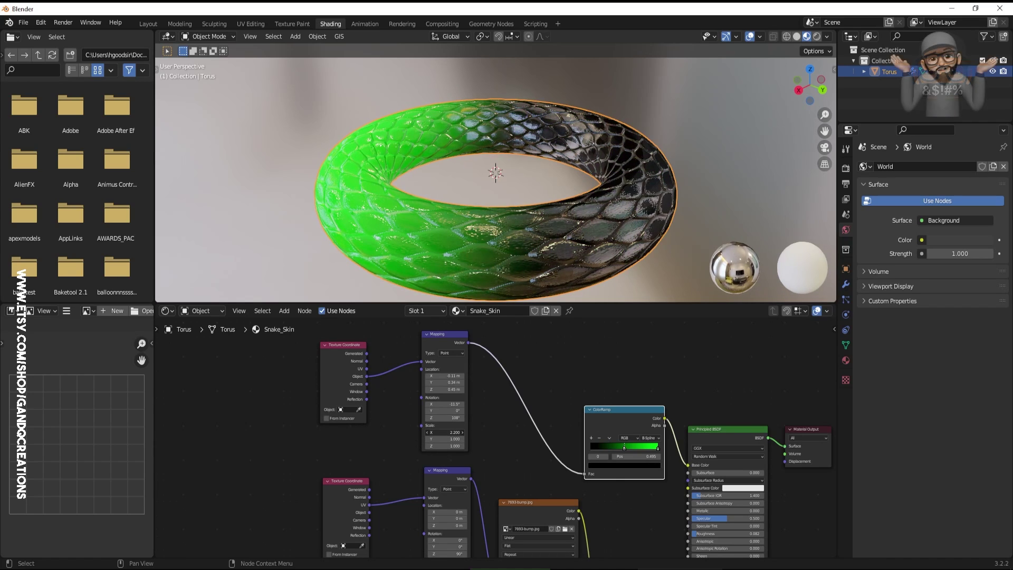
- Lower the Principled BSDF Specular to about 0.018 and raise its Roughness to about 0.241
middle_drag(494, 424, 491, 394)
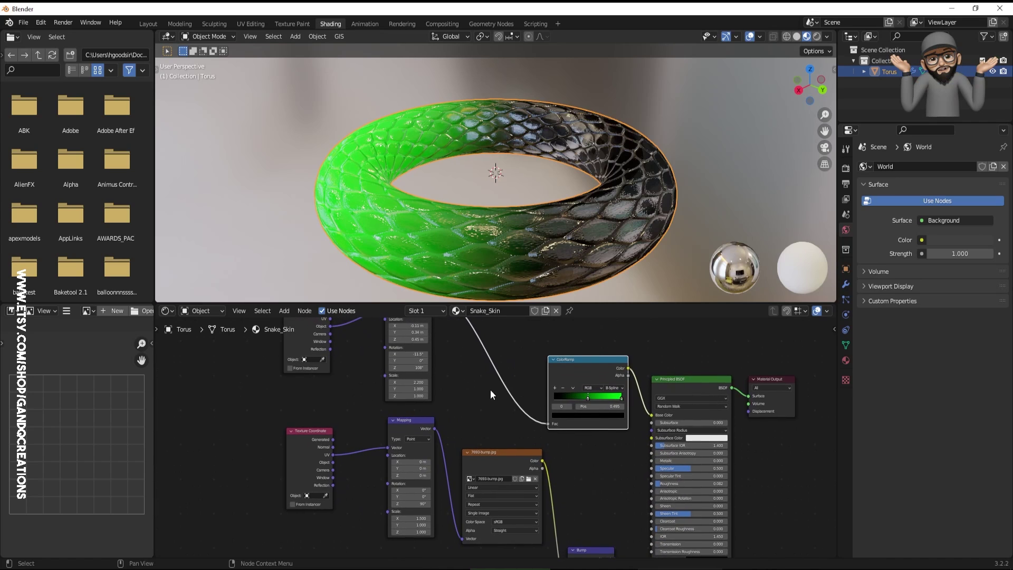
middle_drag(510, 220, 599, 204)
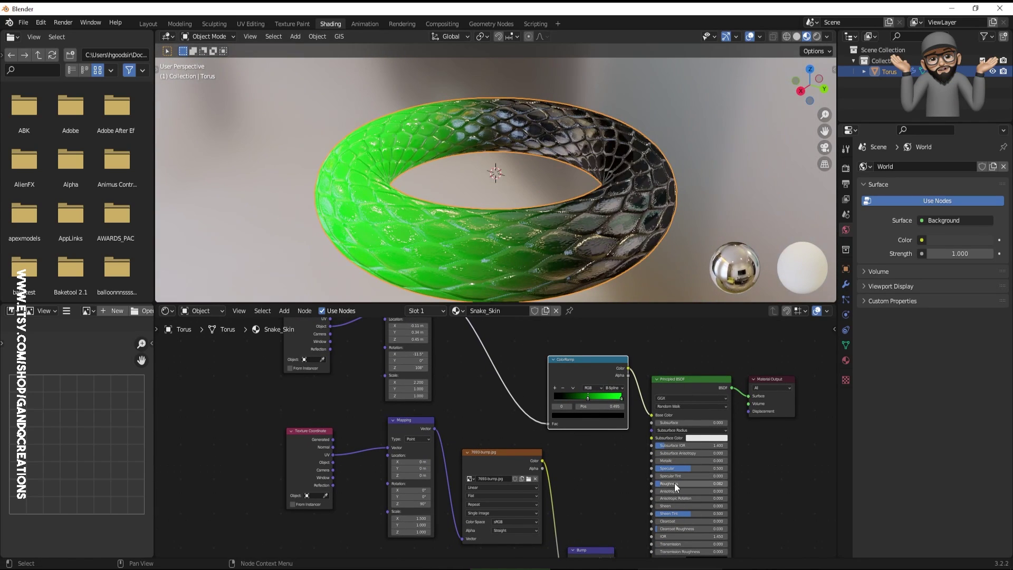
drag(689, 469, 671, 483)
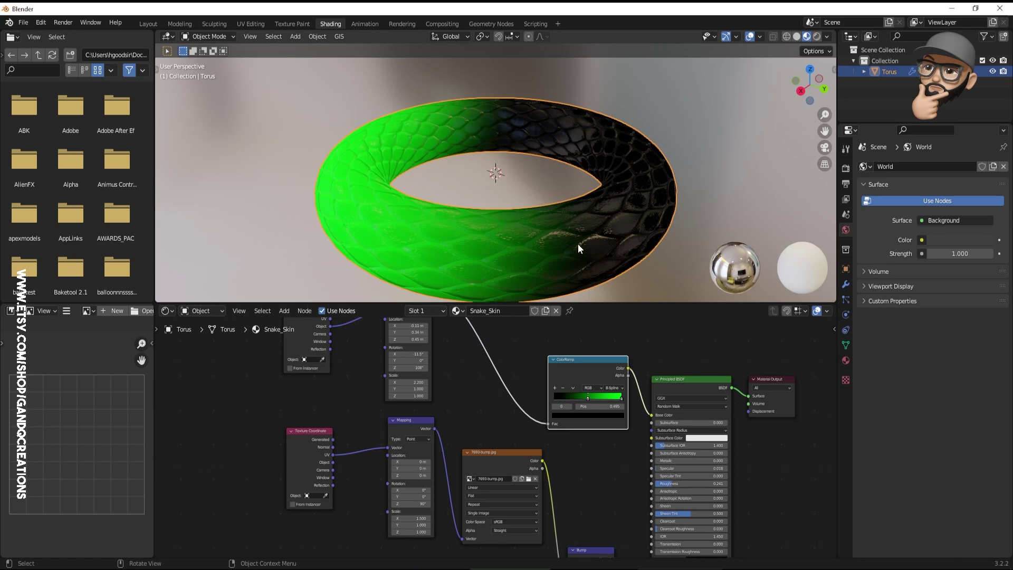
- Reduce the Bump node's Strength to about 0.28 and check the relief around the torus
middle_drag(578, 246, 572, 300)
scroll(588, 414, down, 5)
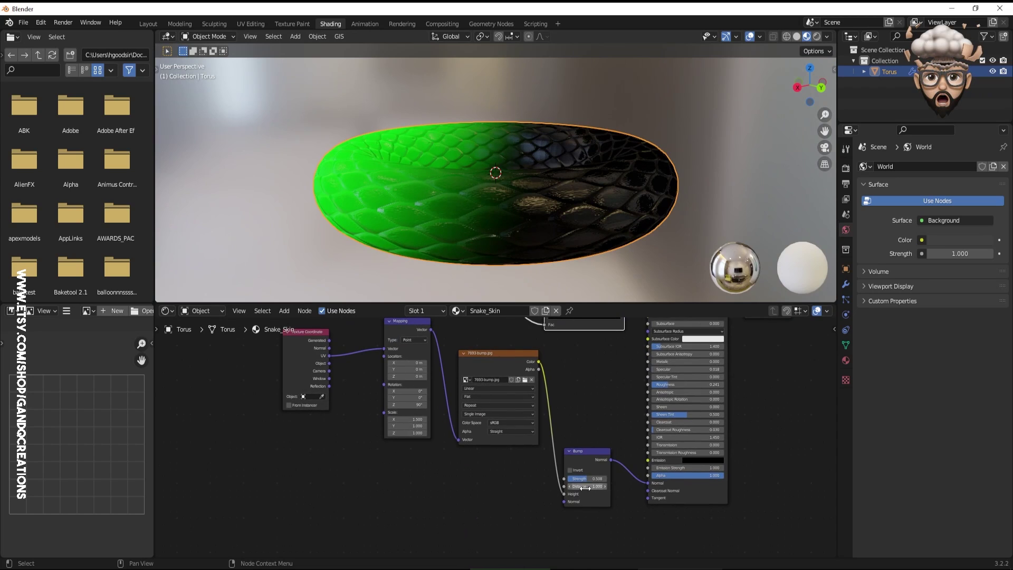
drag(587, 483, 577, 478)
middle_drag(633, 210, 578, 215)
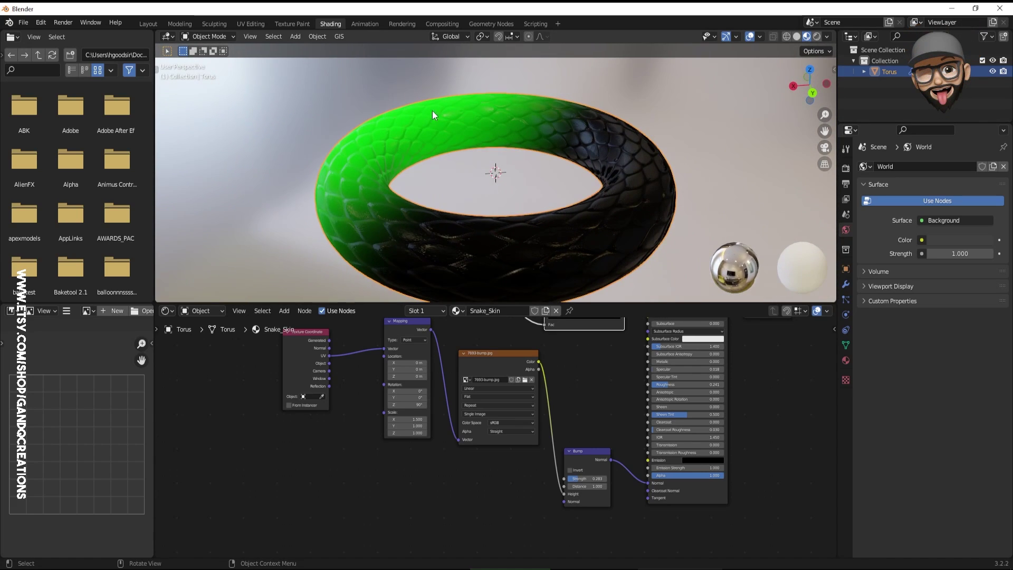
middle_drag(579, 370, 577, 441)
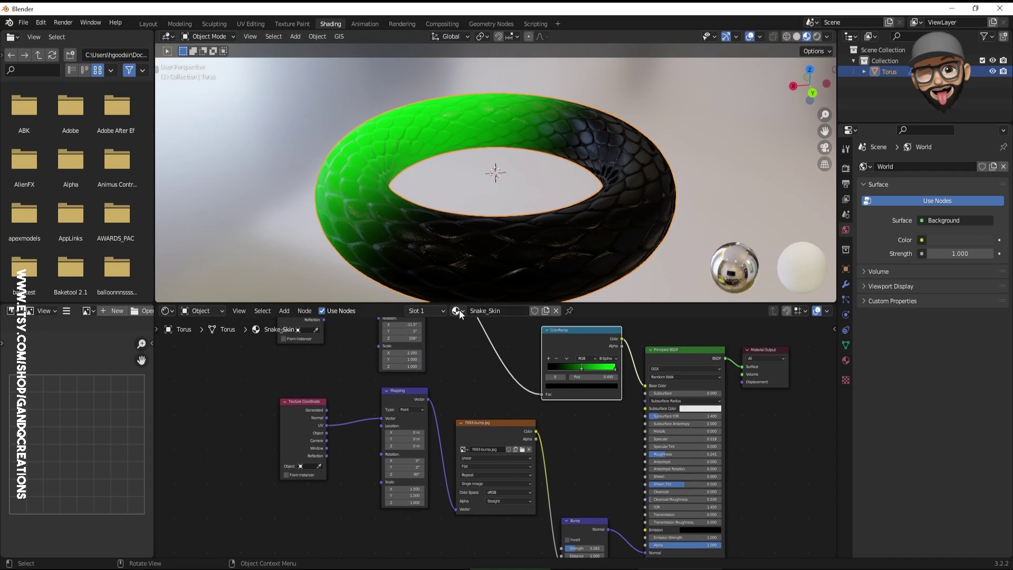
- Switch to the Layout workspace and display the torus in Material Preview shading
click(152, 25)
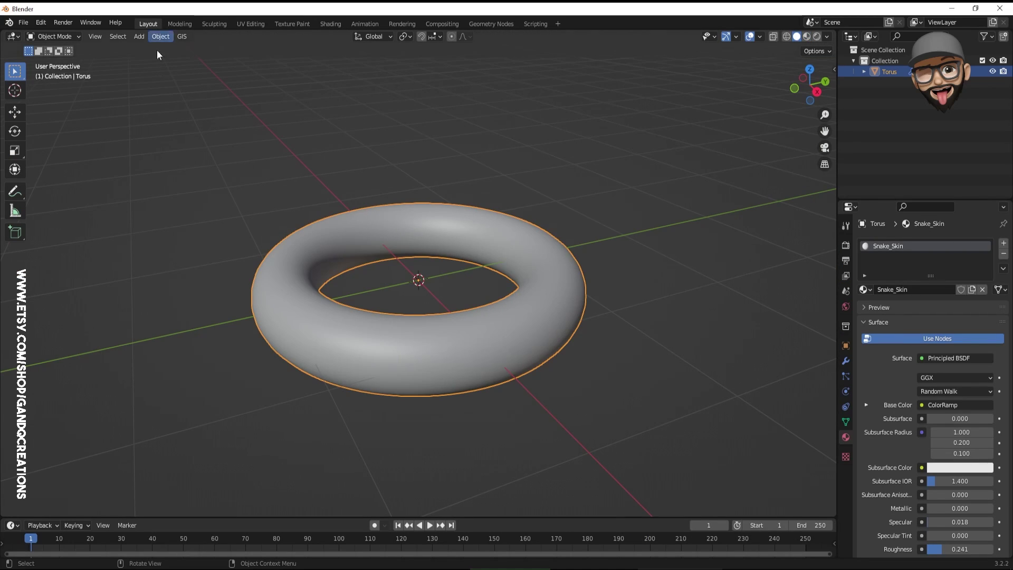
click(807, 36)
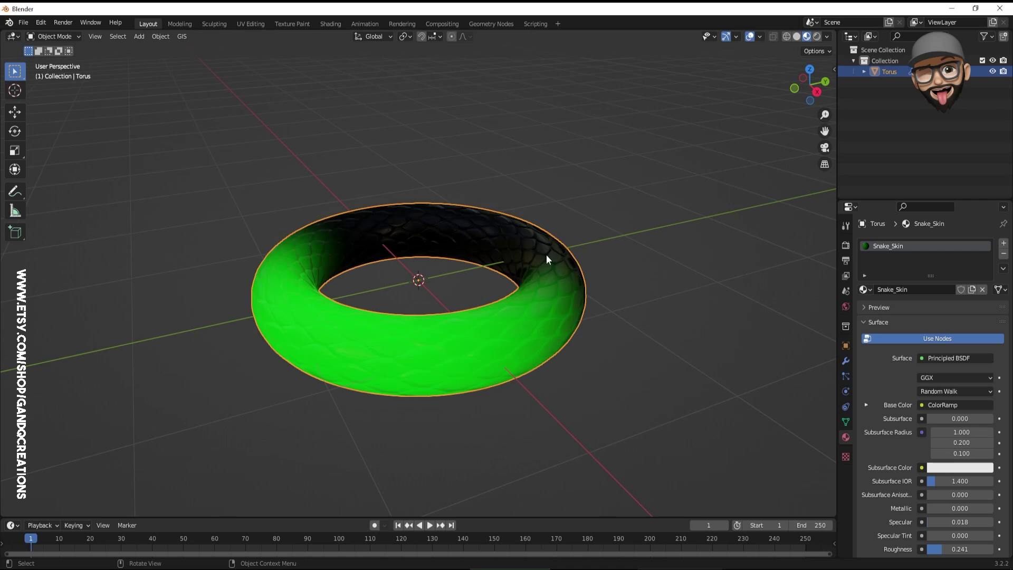
middle_drag(423, 302, 443, 296)
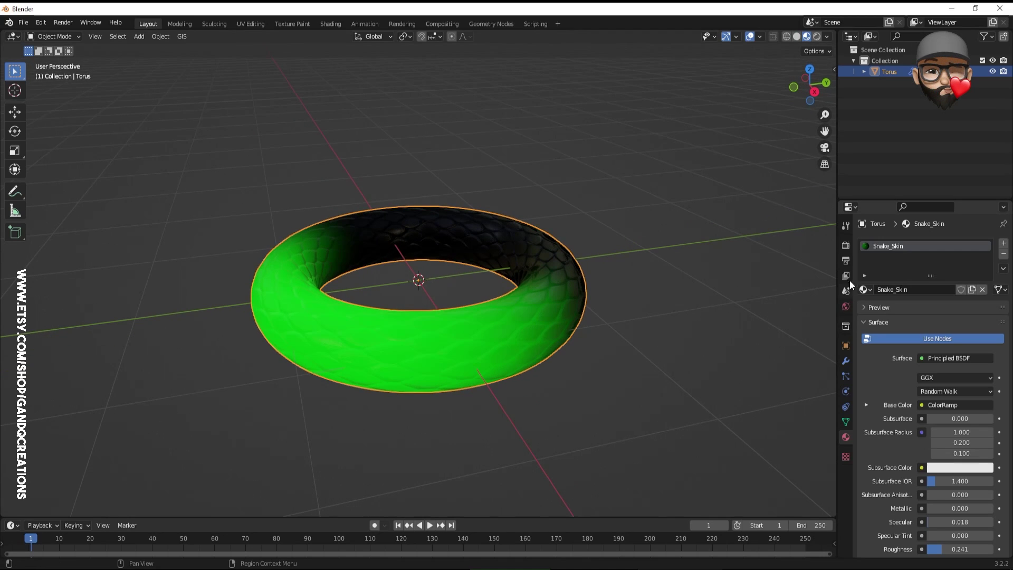
click(846, 245)
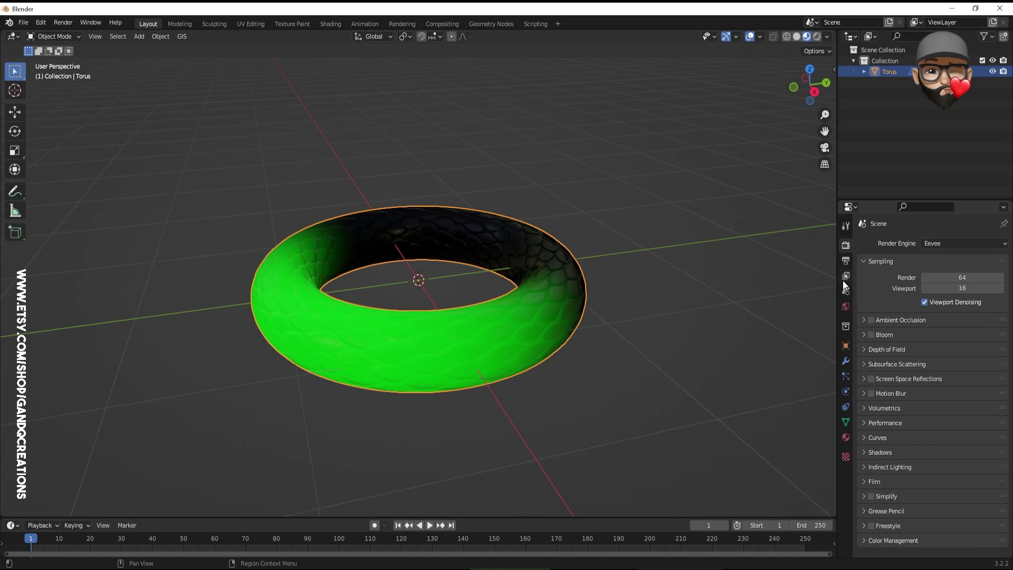
click(845, 437)
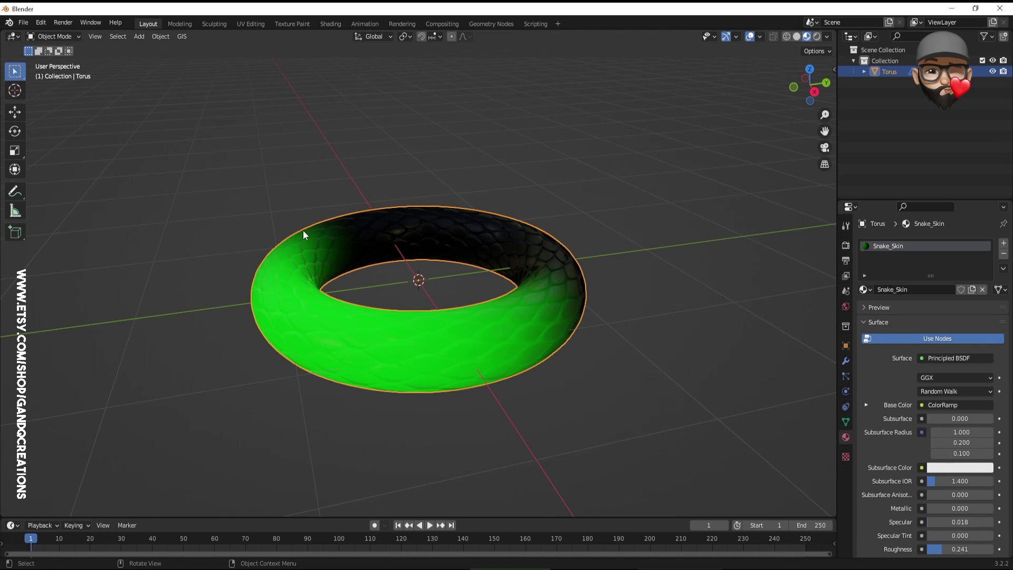
- Add a Plain Axes empty at the centre of the torus
click(139, 37)
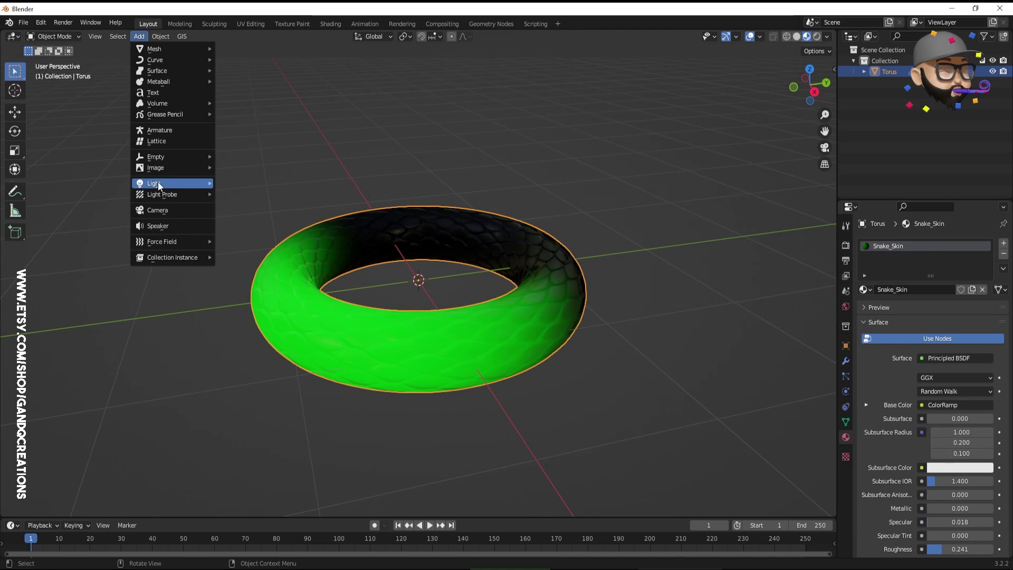
mouse_move(158, 160)
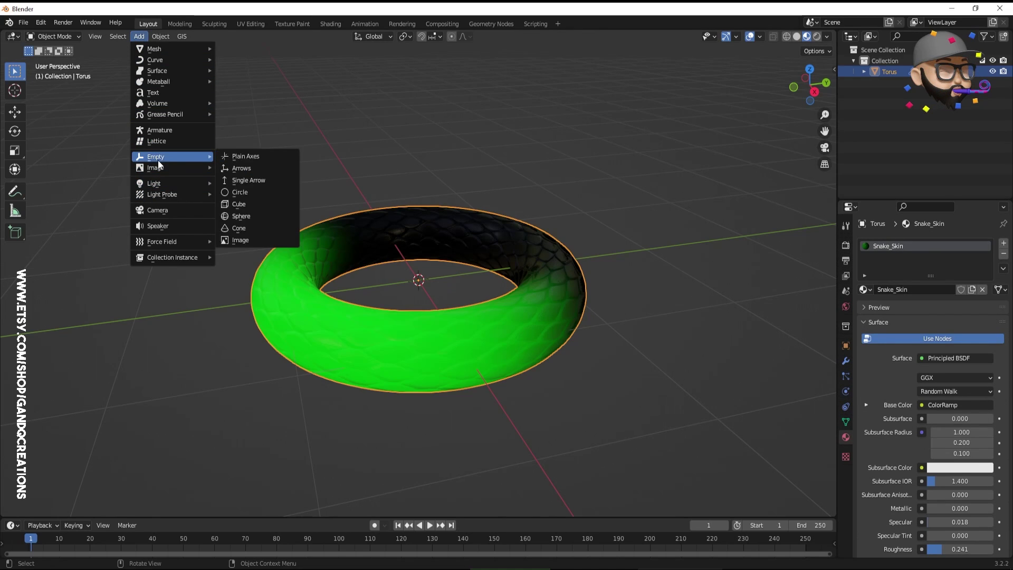
click(239, 156)
- Parent the torus to the empty as Object and clear the selection
click(524, 242)
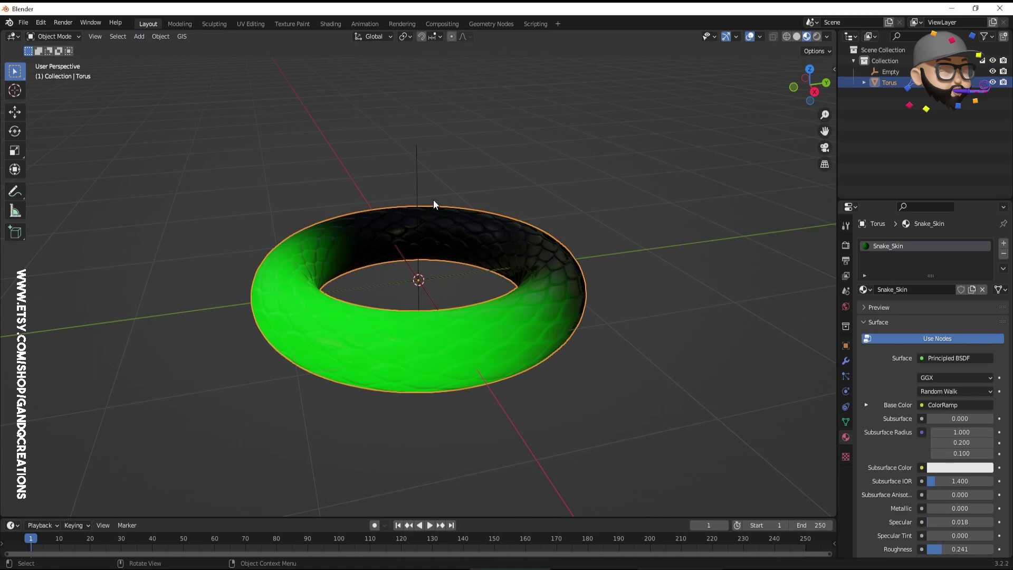
shift+click(418, 167)
right_click(416, 180)
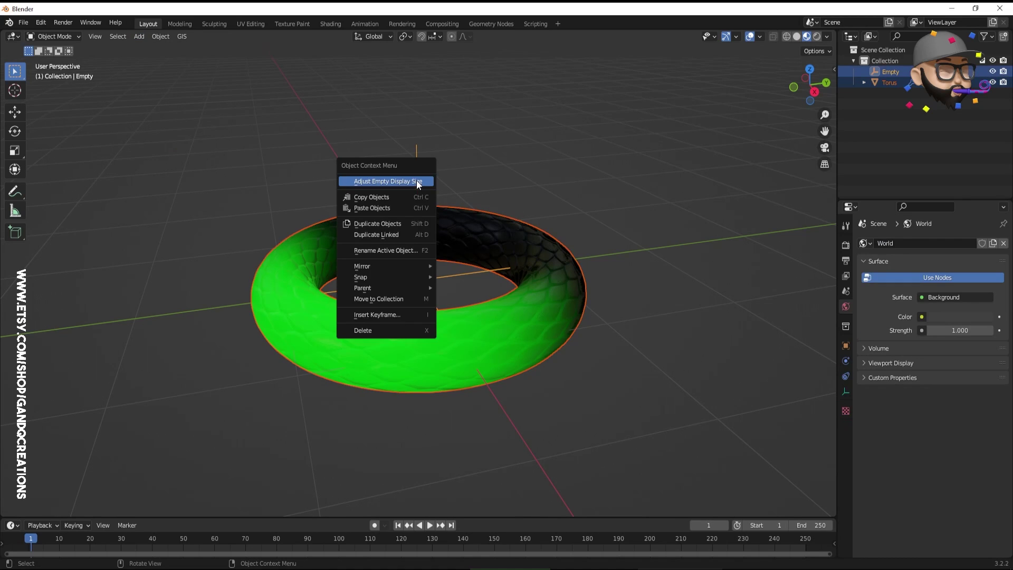
mouse_move(392, 288)
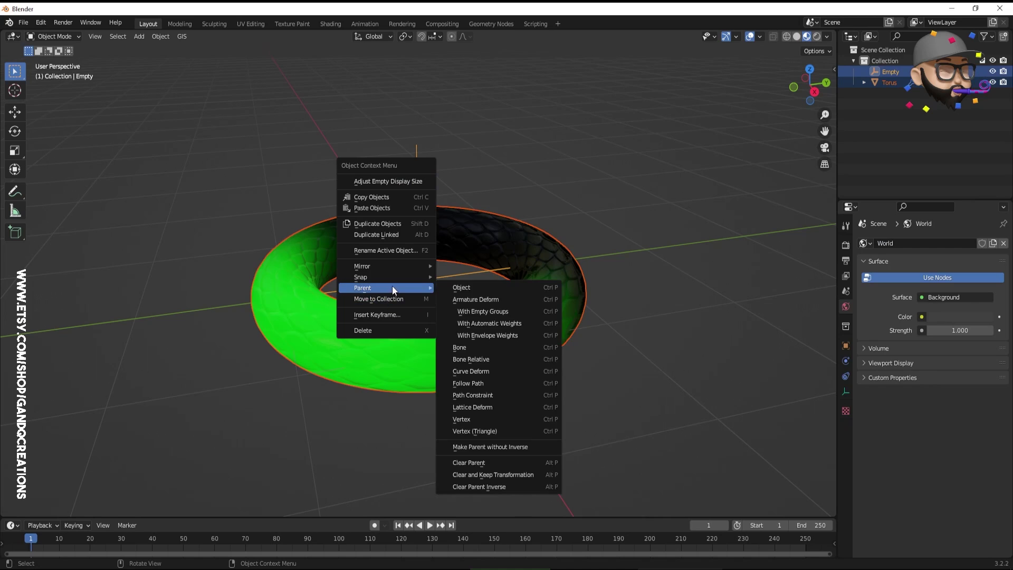
click(465, 290)
click(425, 189)
click(419, 186)
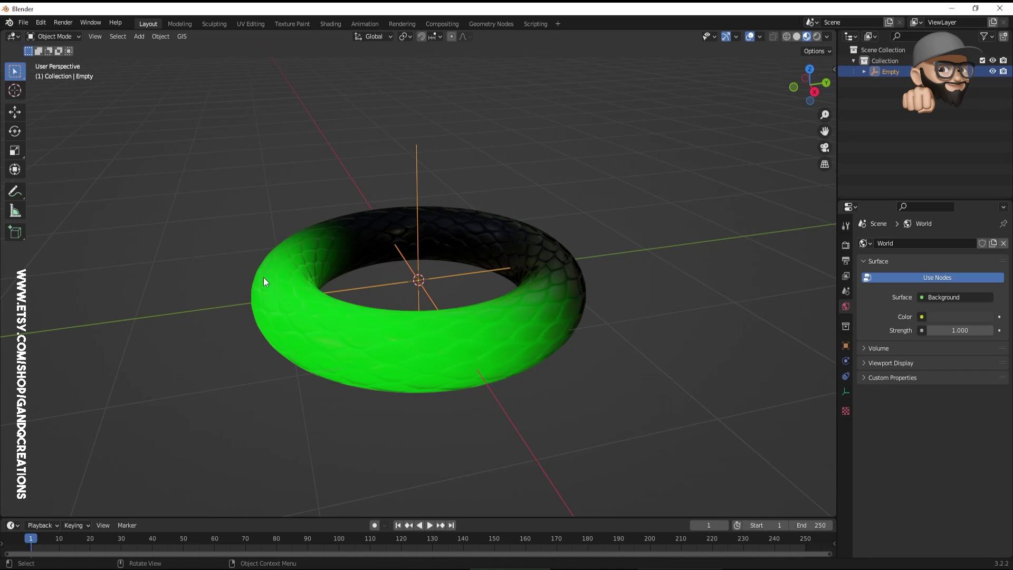
click(209, 331)
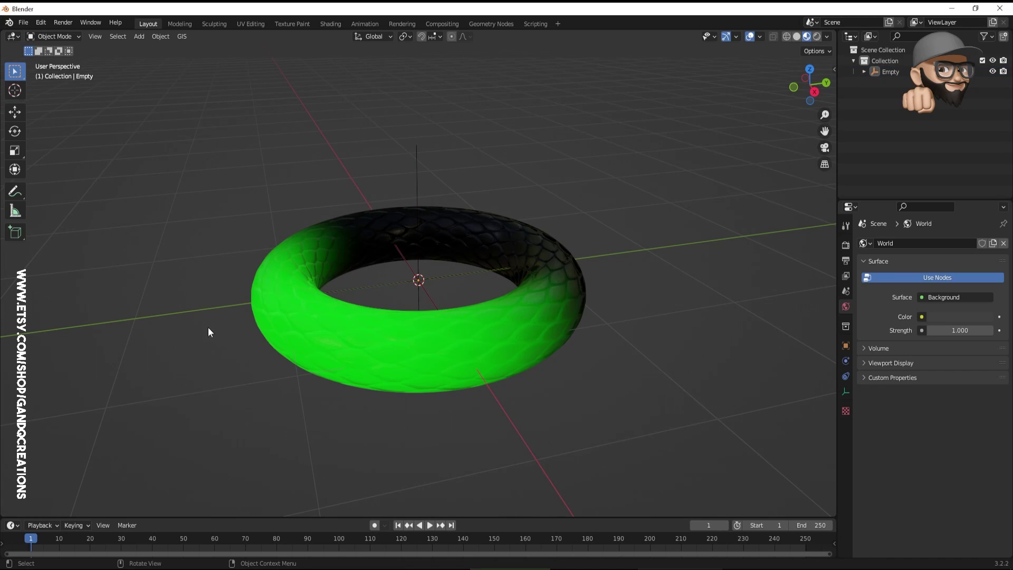
- Select the torus and show its transform values in the viewport
click(346, 363)
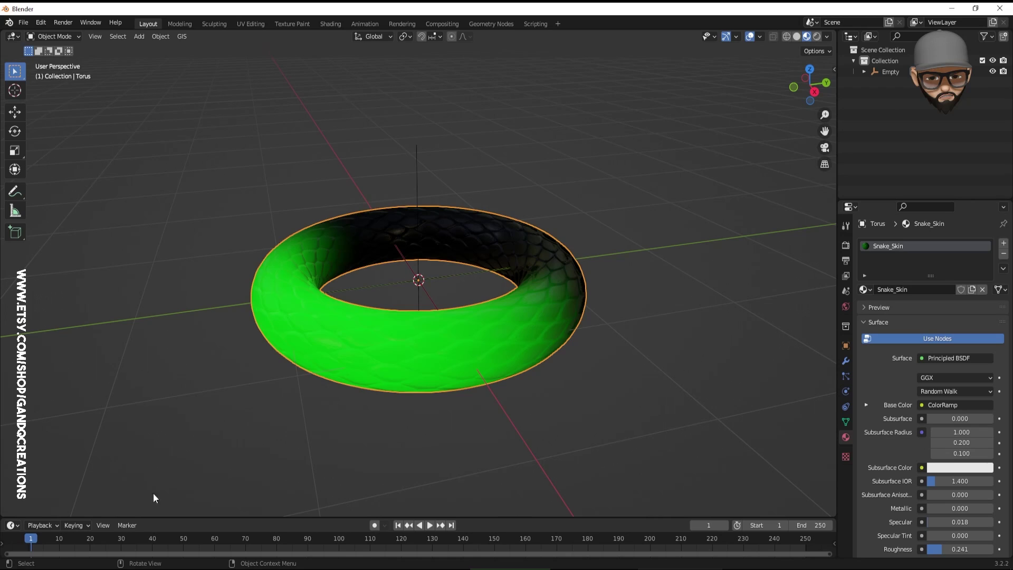
click(833, 69)
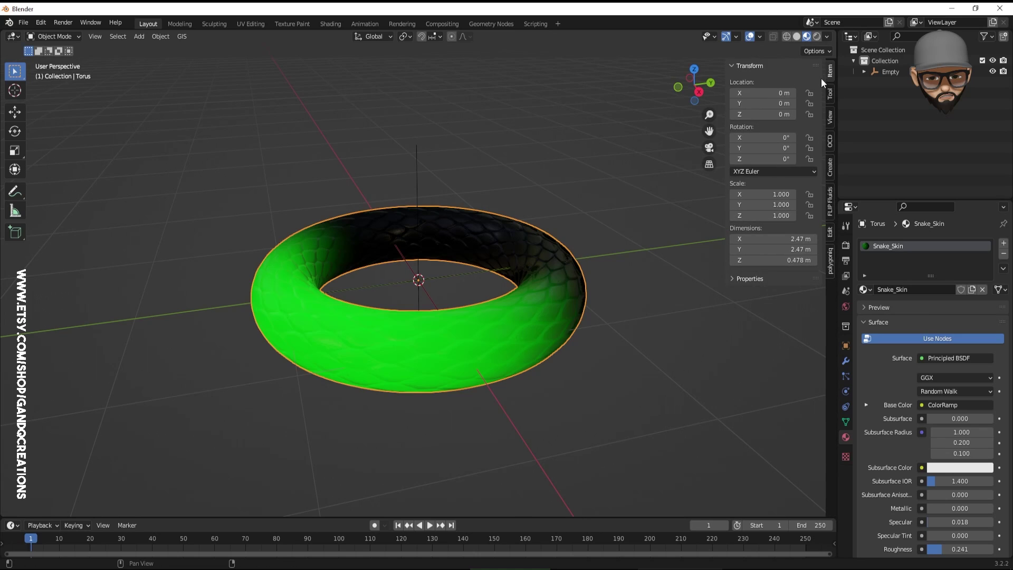
- Try rotating the torus about its Z axis, and reset the Z rotation to 0°
mouse_move(747, 159)
mouse_down()
mouse_move(733, 159)
mouse_move(757, 160)
mouse_up()
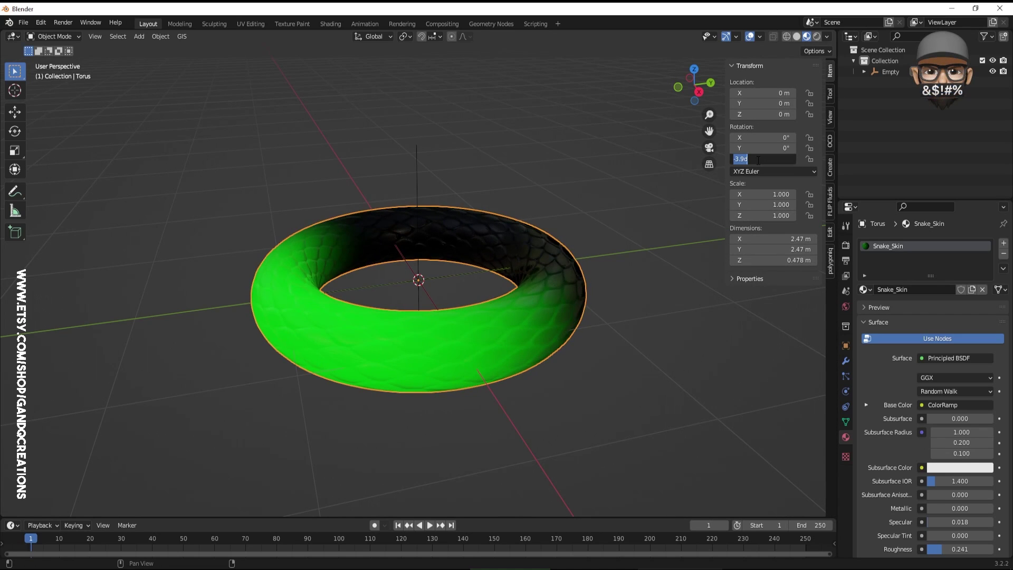
key(Return)
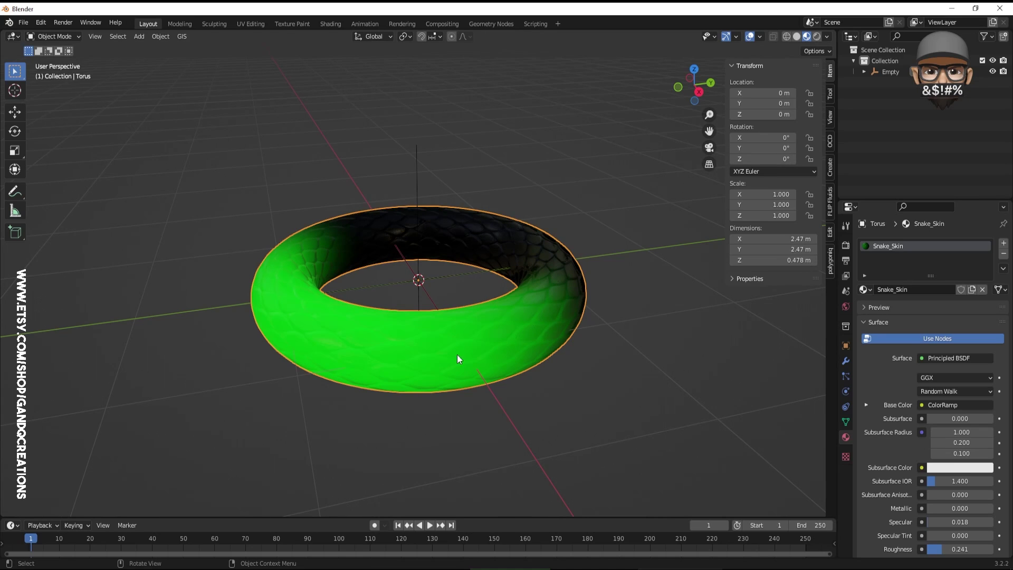
drag(765, 159, 838, 159)
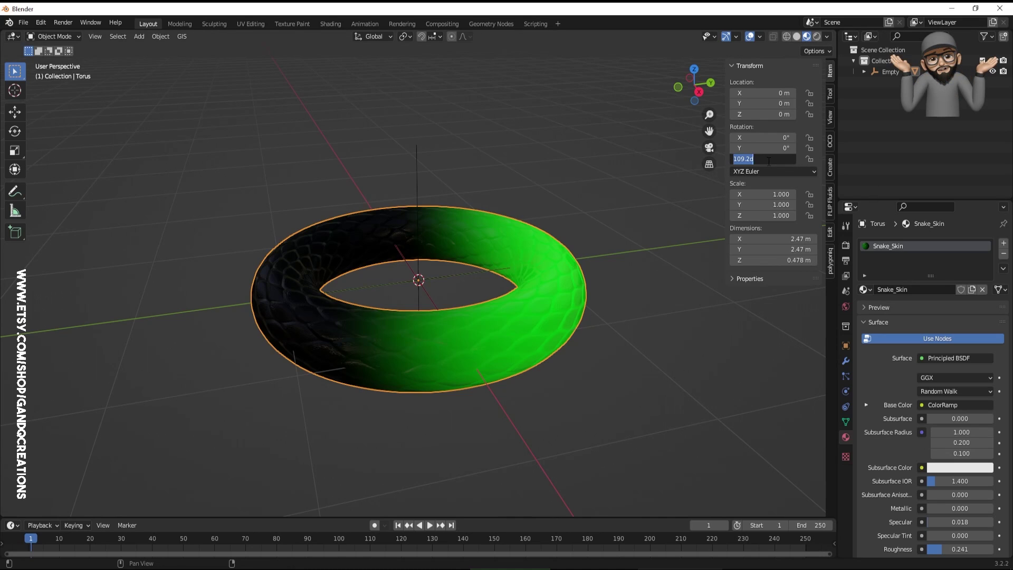
text(0)
key(Return)
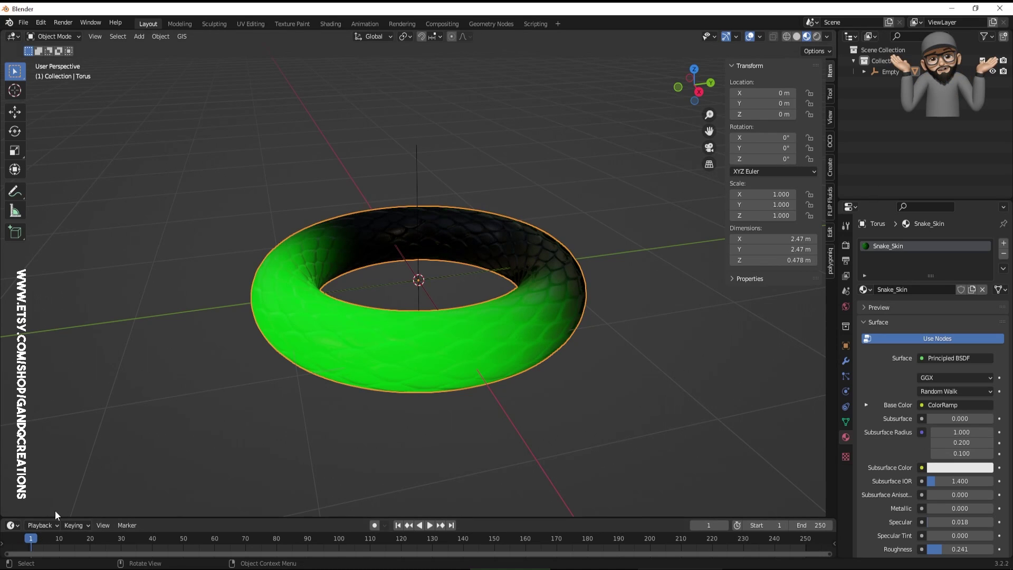
- Insert single keyframes on the torus's Z rotation, with 0° at frame 1 and 360° at frame 250
right_click(749, 159)
click(752, 174)
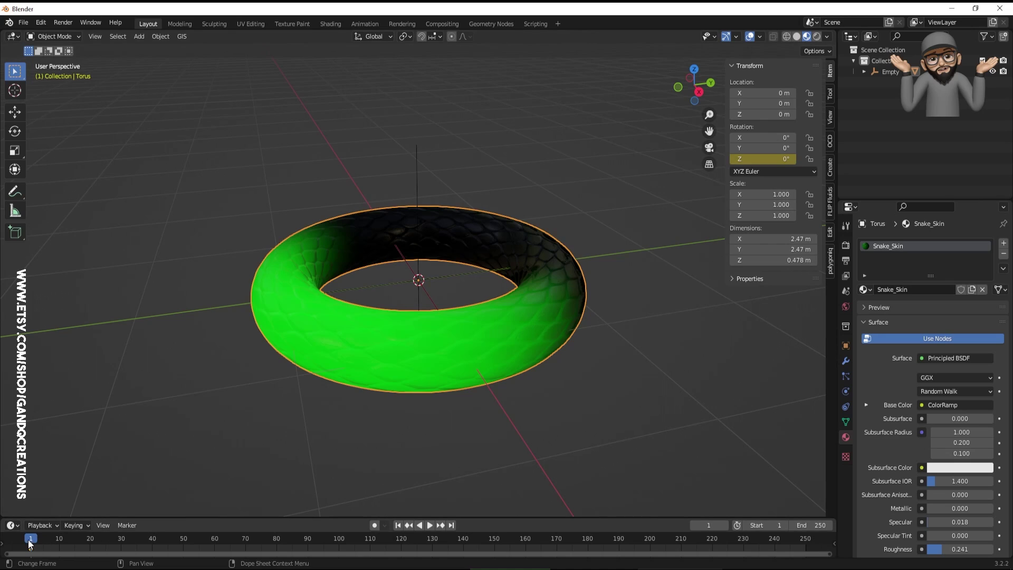
drag(29, 540, 379, 525)
key(space)
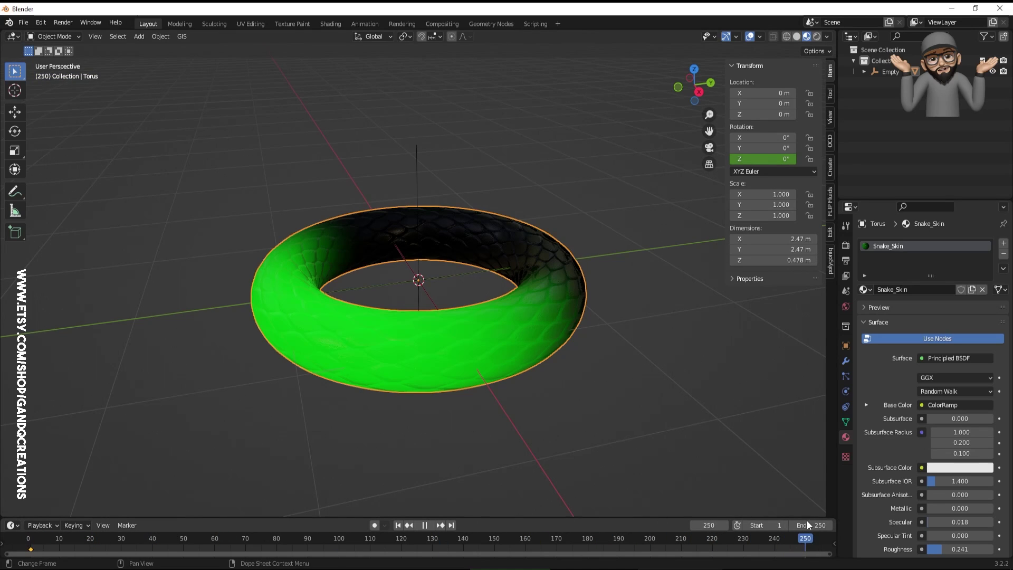
right_click(768, 159)
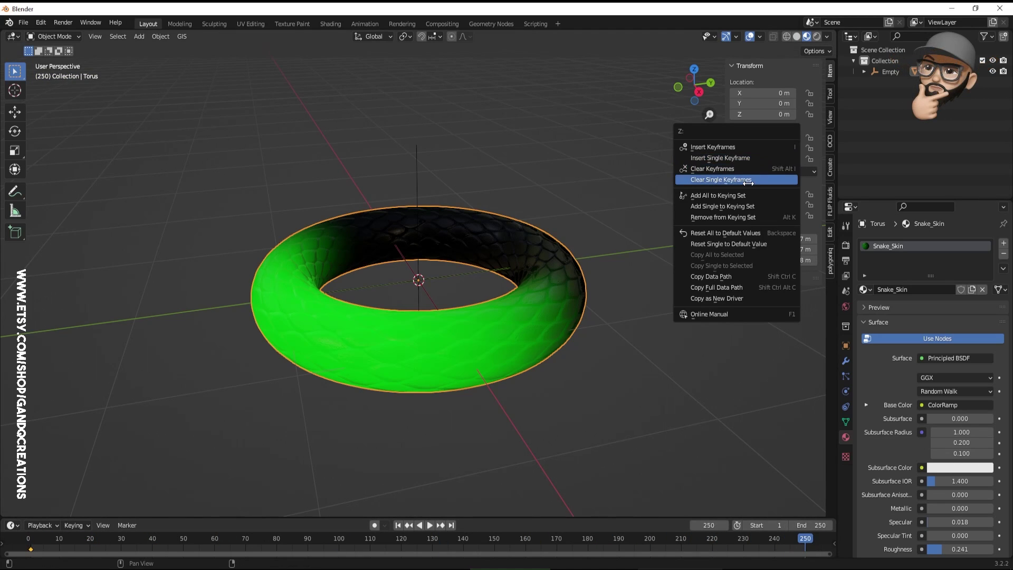
click(744, 158)
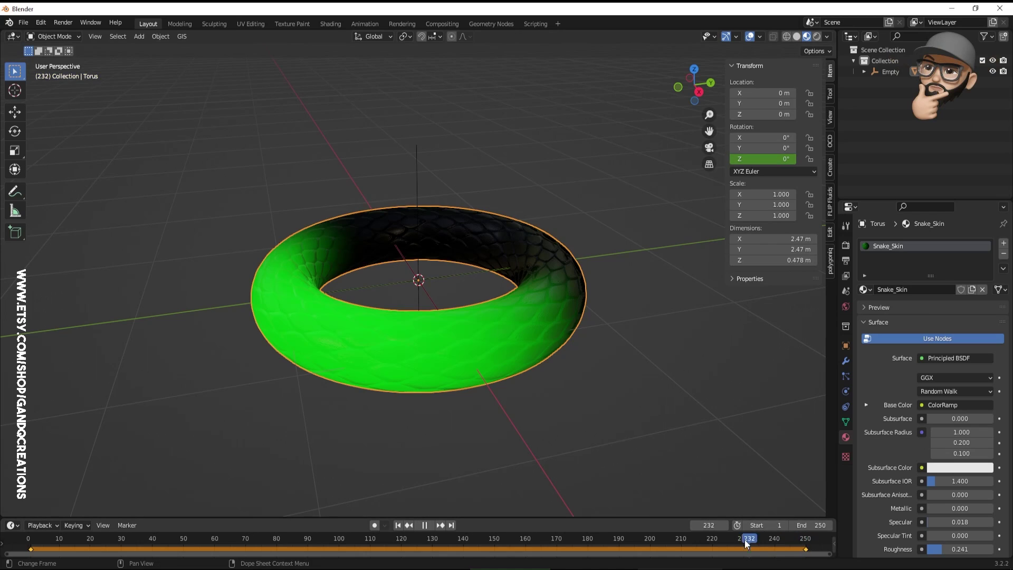
drag(745, 540, 803, 520)
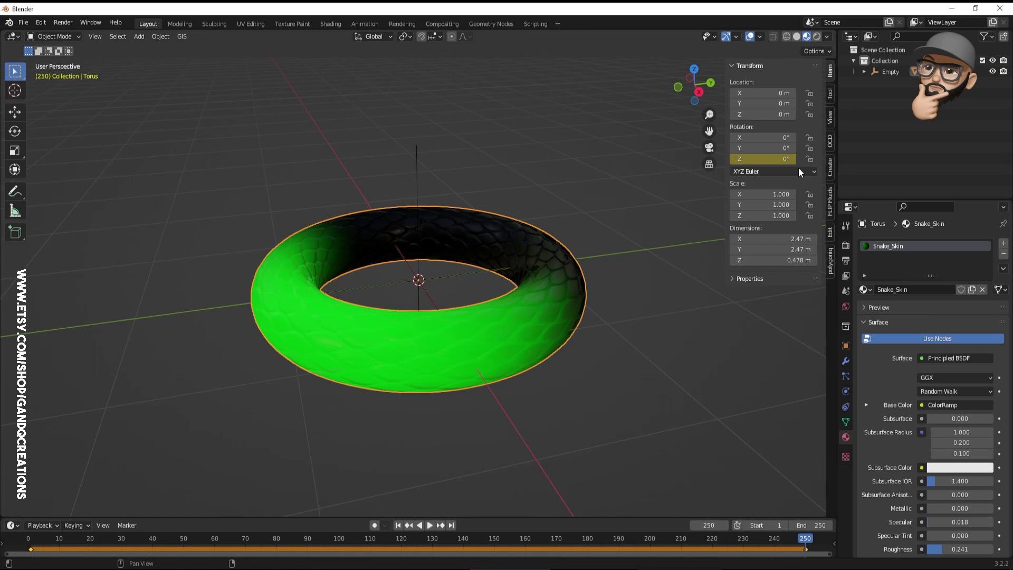
click(785, 160)
key(Return)
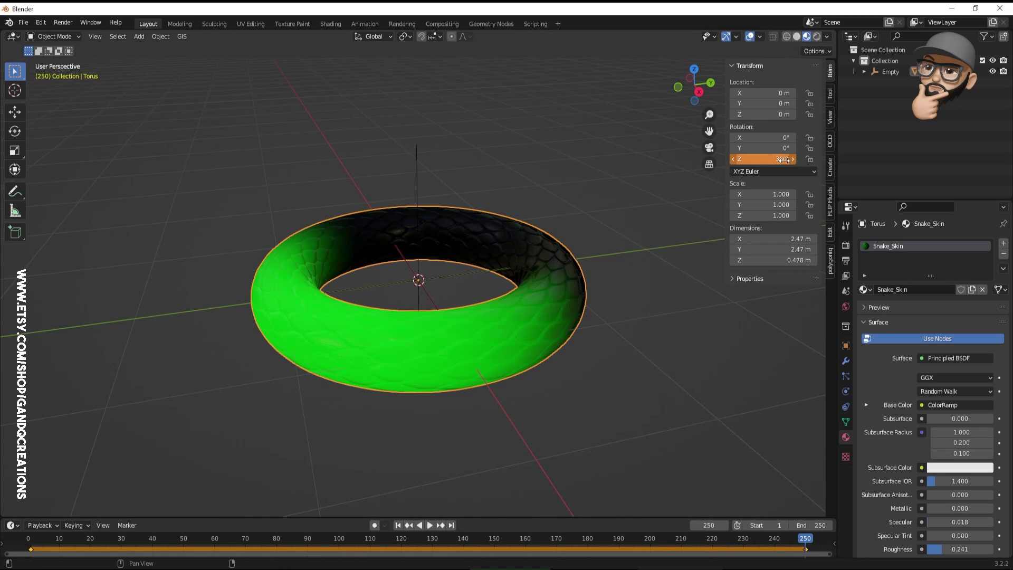
right_click(744, 160)
click(733, 180)
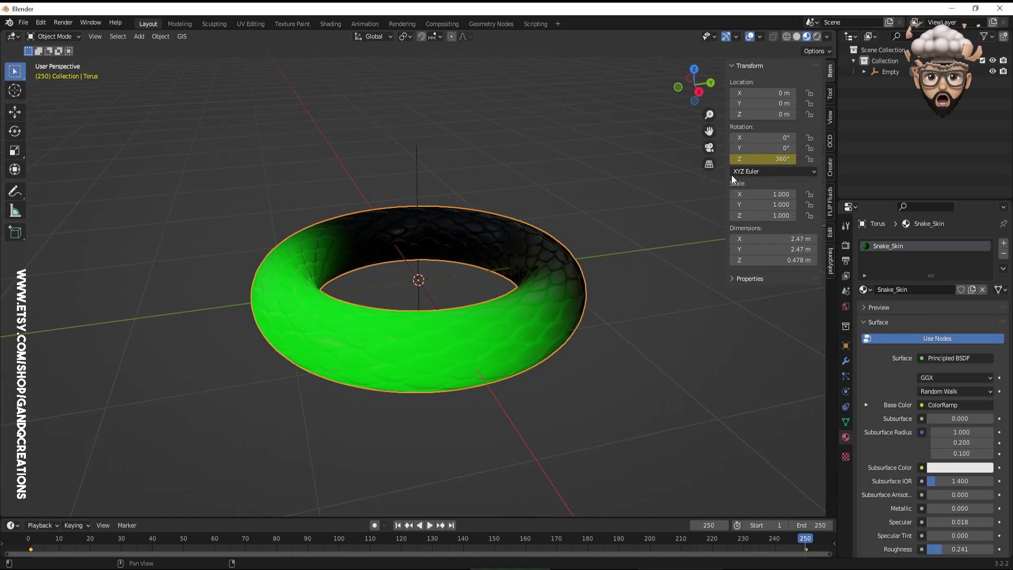
- Play back the torus's spin and set its rotation keyframes to Linear interpolation
key(space)
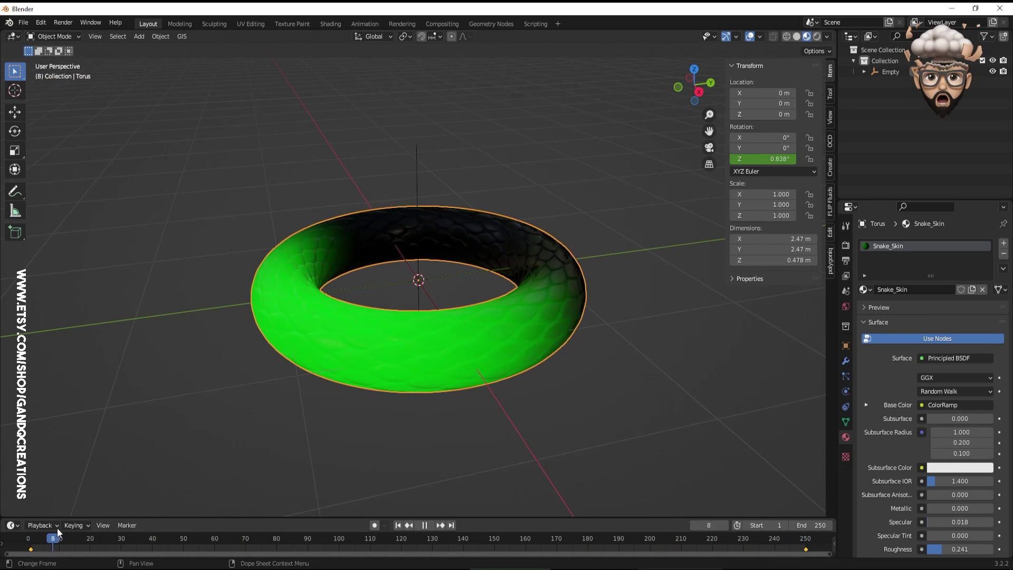
click(27, 546)
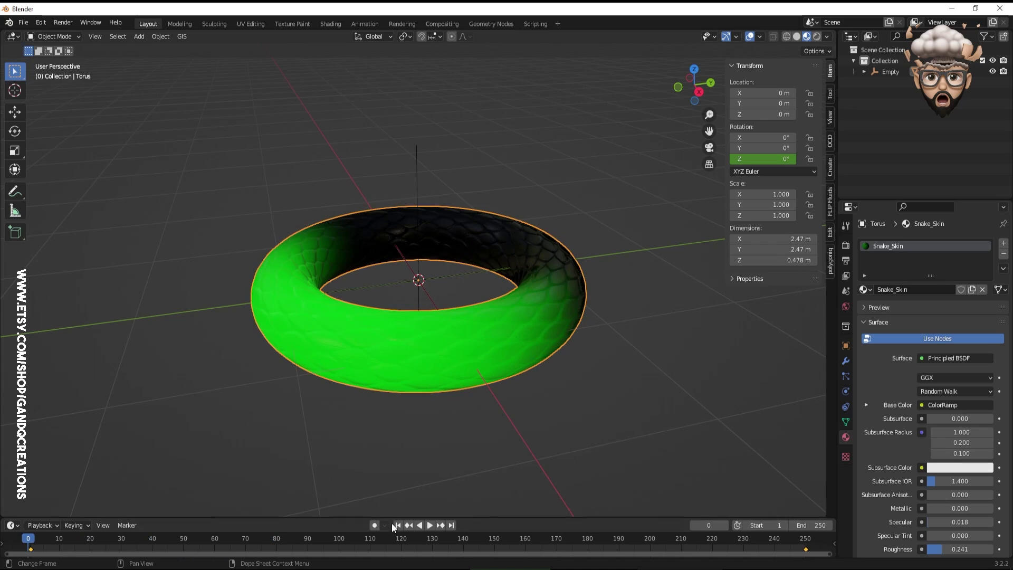
click(432, 525)
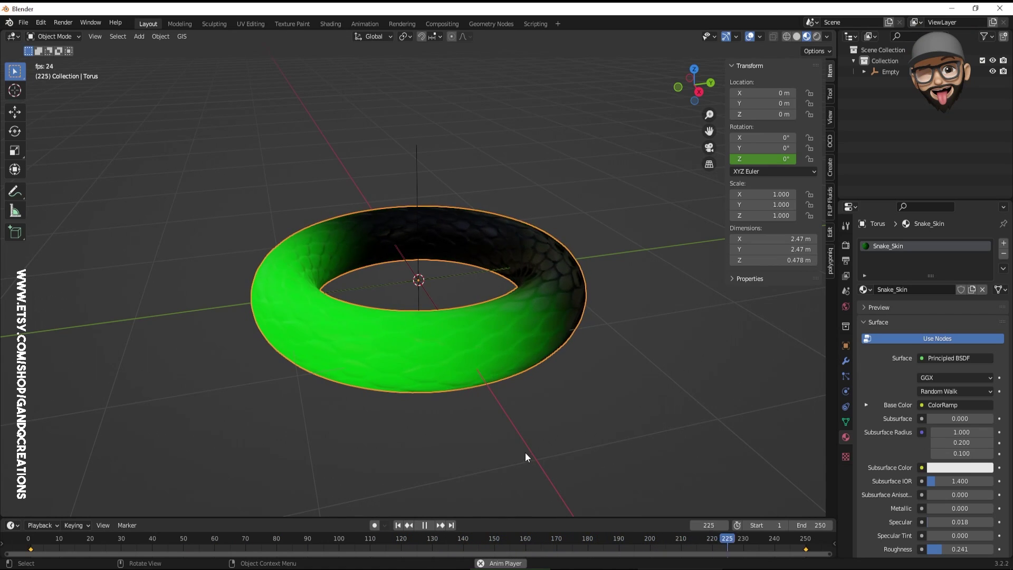
click(426, 525)
right_click(808, 549)
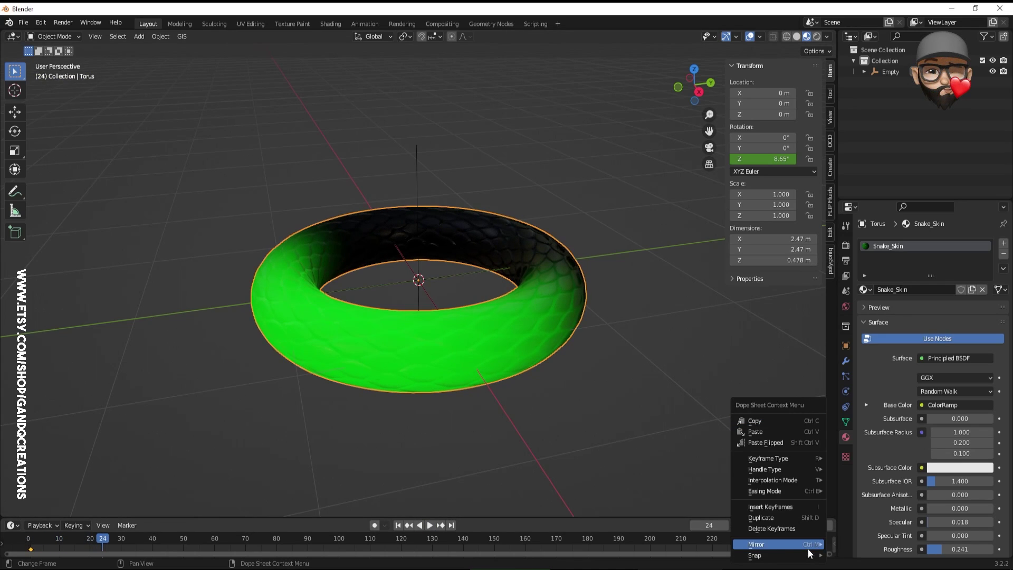
mouse_move(783, 484)
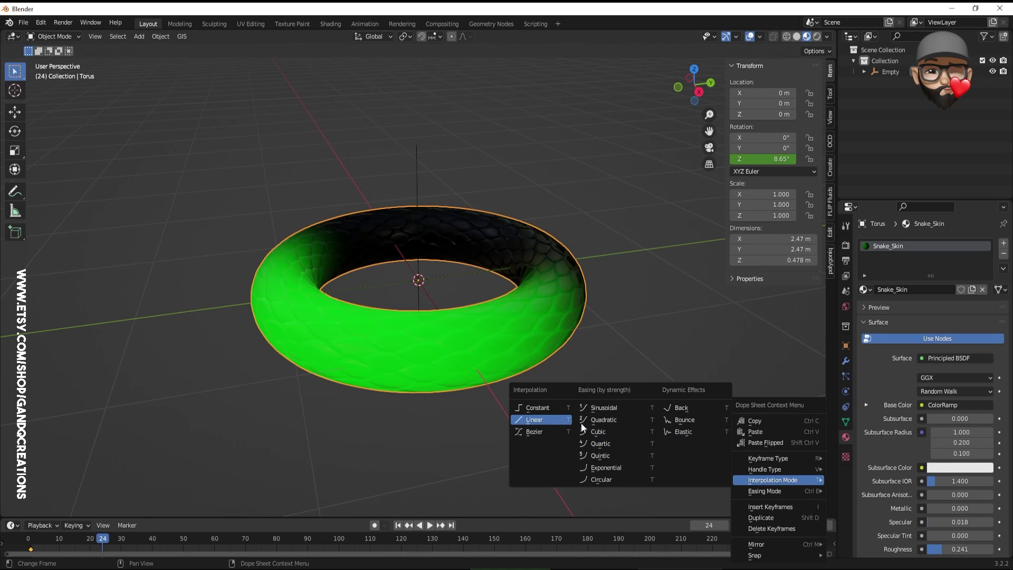
click(540, 420)
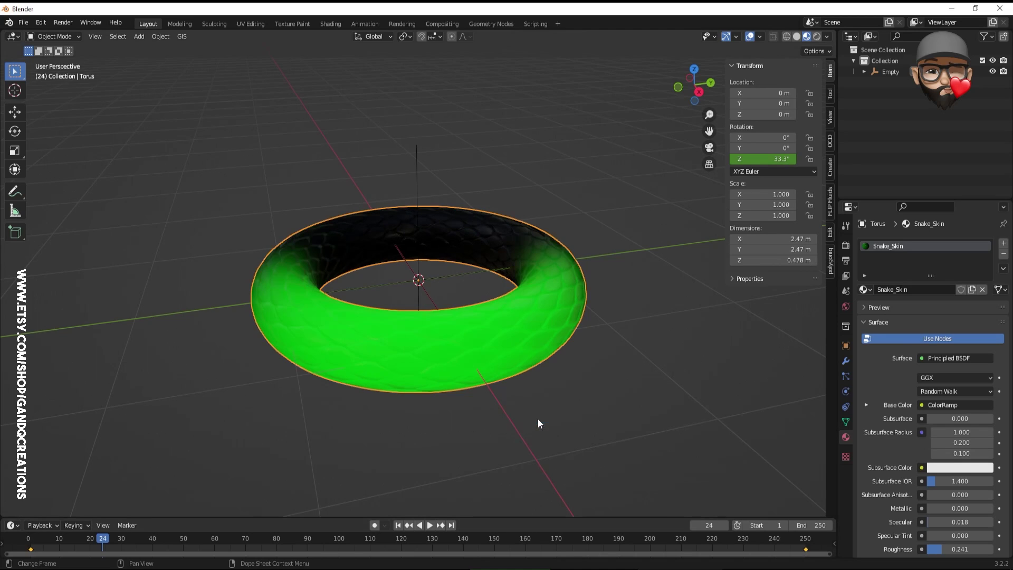
- Play the spin from the first frame to check the loop, and return to frame 1
click(398, 526)
click(430, 525)
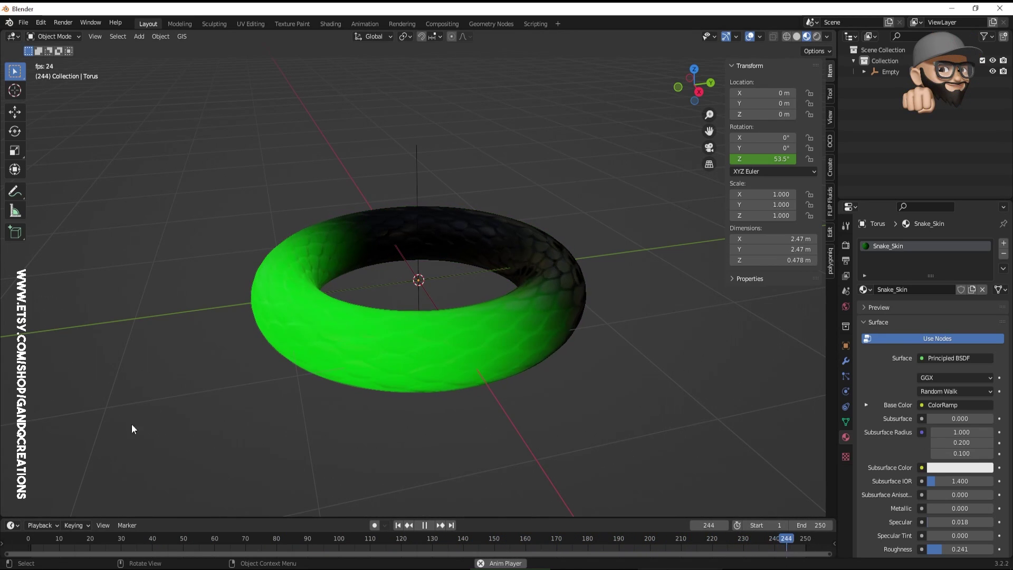
click(424, 525)
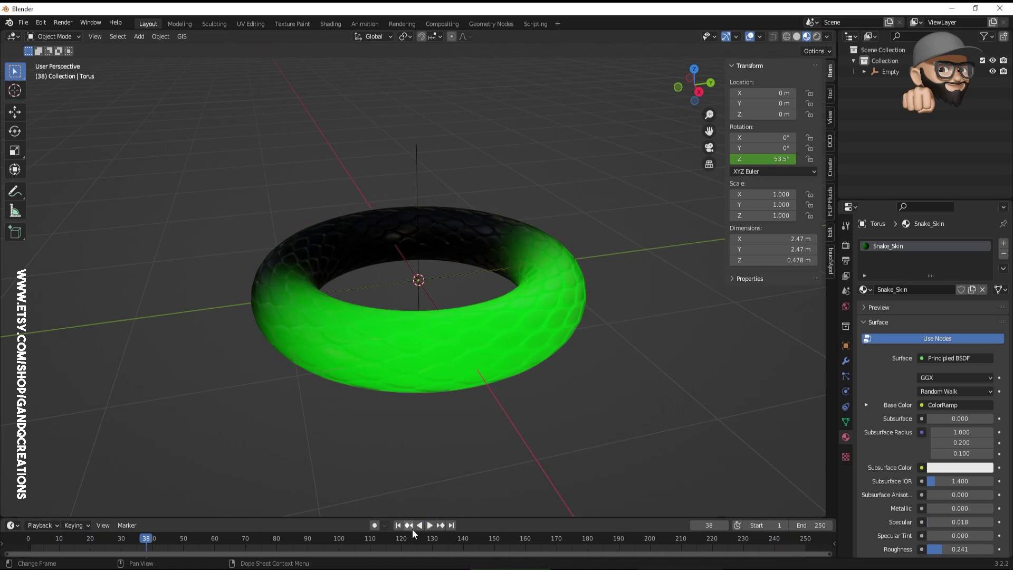
click(398, 525)
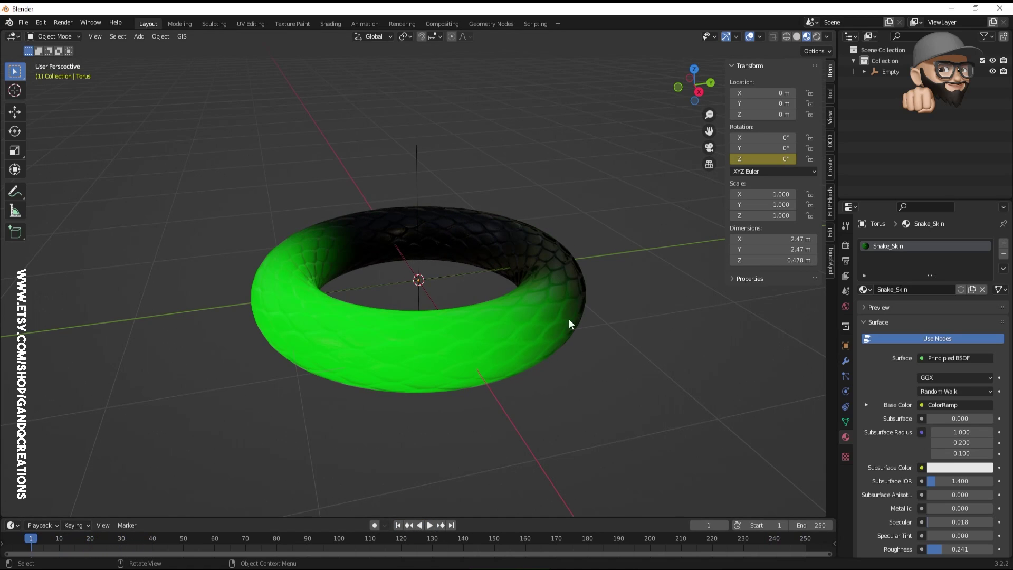
click(417, 165)
key(shift+d)
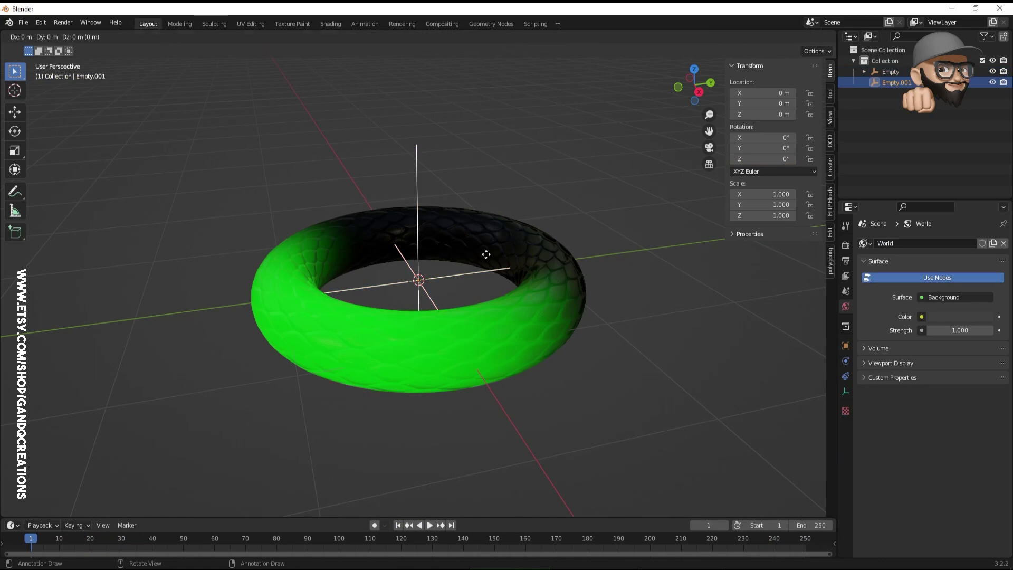
key(Escape)
click(15, 131)
drag(375, 240, 465, 292)
key(ctrl+z)
key(ctrl+z)
key(ctrl+z)
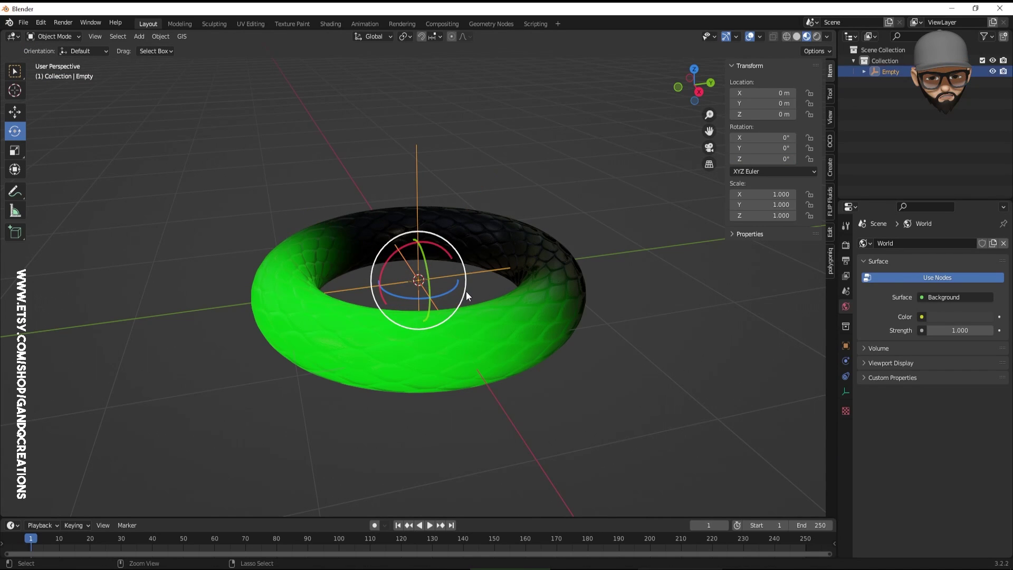
key(ctrl+z)
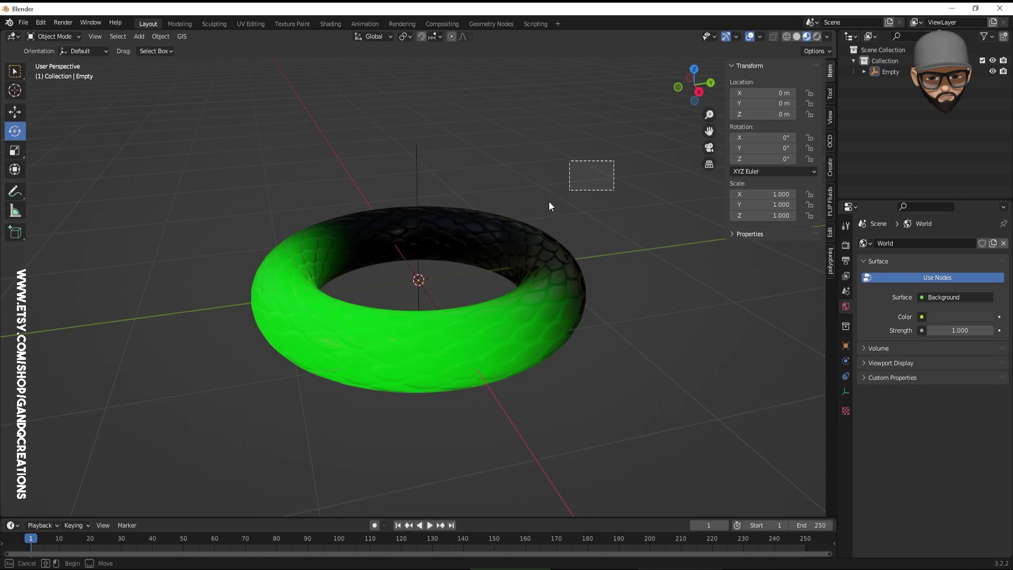
key(ctrl+z)
key(ctrl+shift+z)
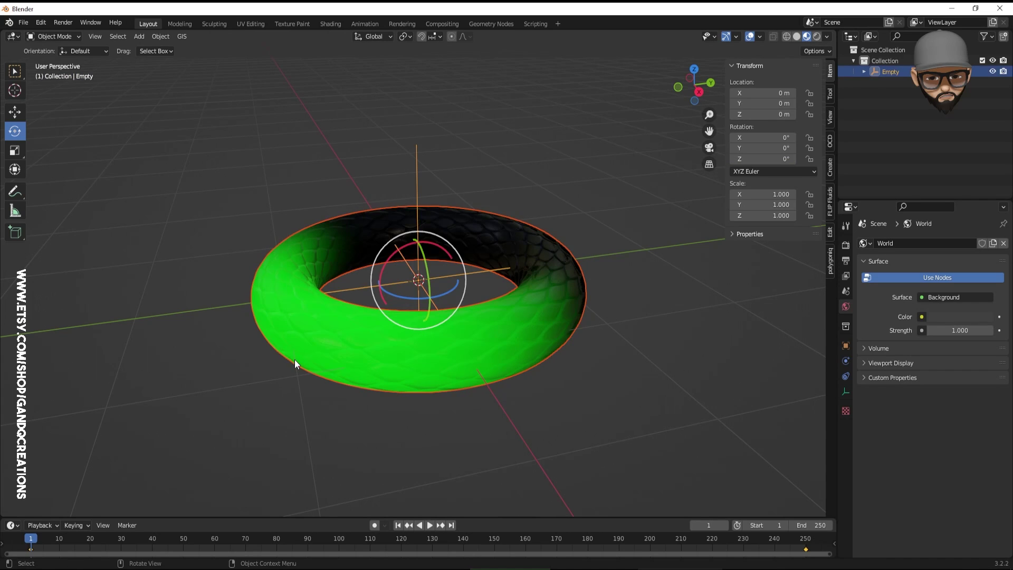
- Duplicate the torus together with its empty in place, and select only the new empty
key(shift+d)
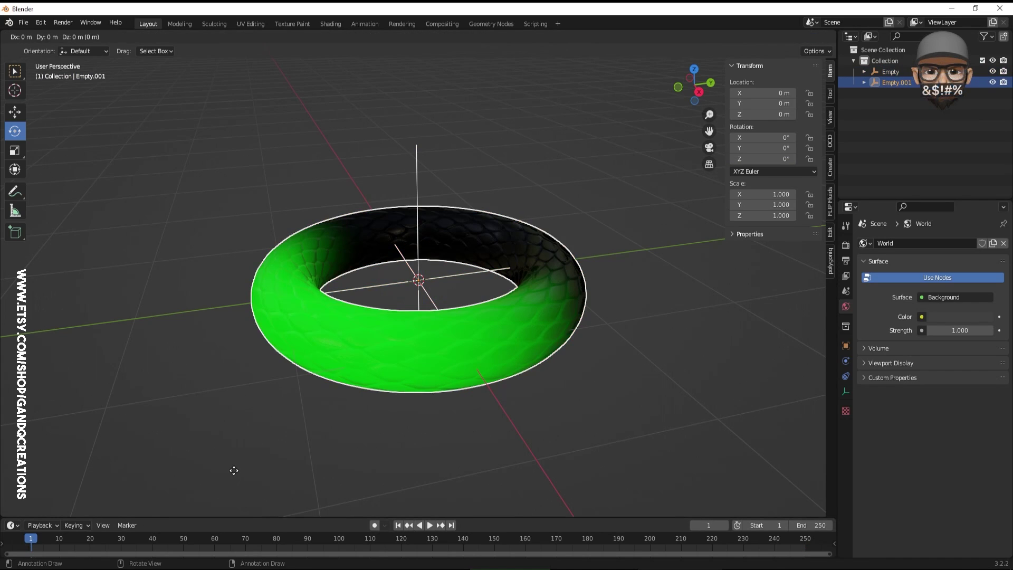
right_click(347, 394)
click(449, 141)
click(416, 161)
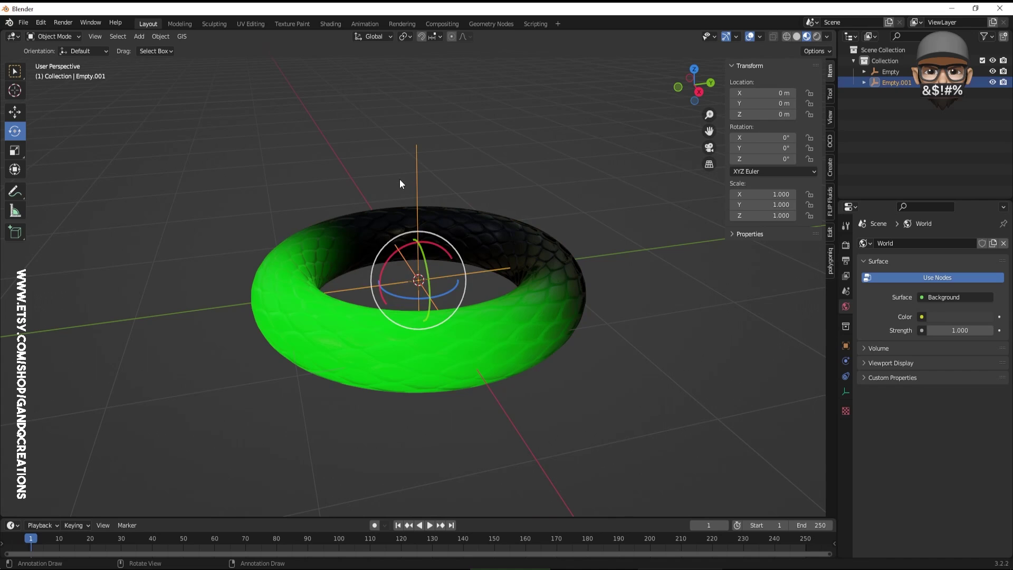
- Rotate the duplicated empty to about 54.5° X, -39.1° Y and 179° Z, and move it to about -0.476 m in X
drag(391, 265, 383, 251)
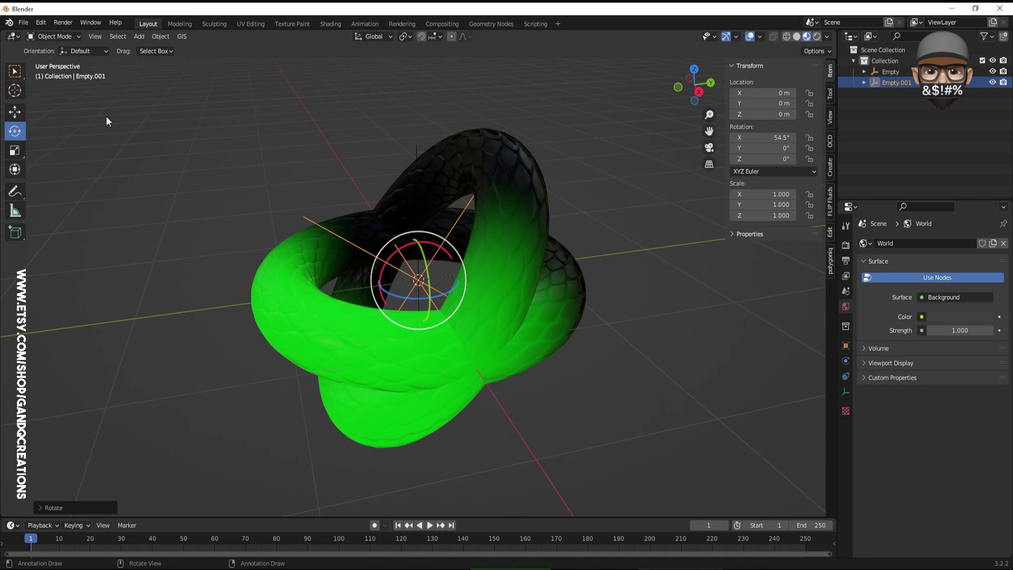
drag(435, 306, 419, 282)
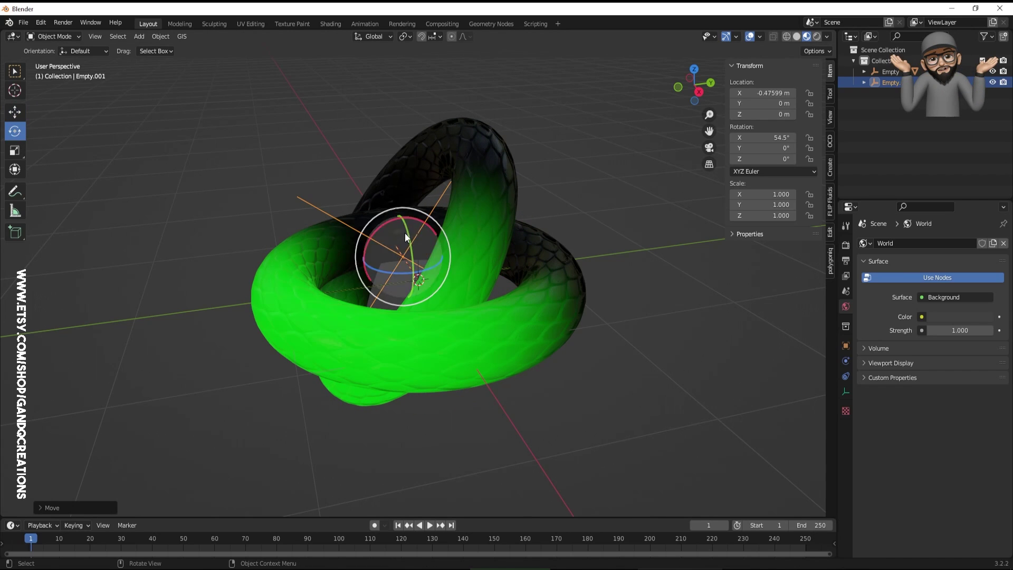
drag(404, 232, 406, 264)
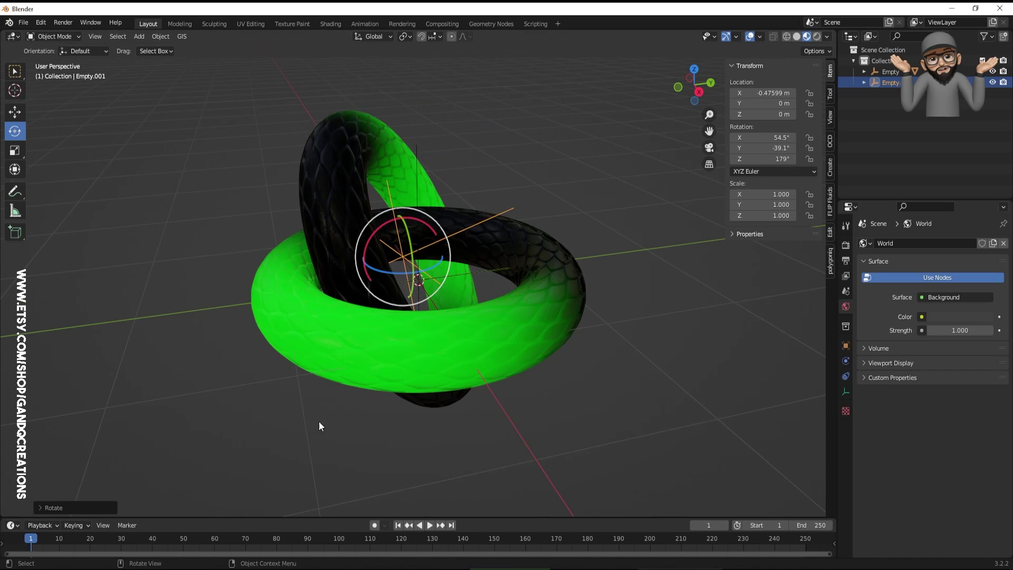
- Scrub the animation to frame 100, duplicate the tilted torus with its empty in place, and clear the selection
drag(49, 539, 293, 495)
key(space)
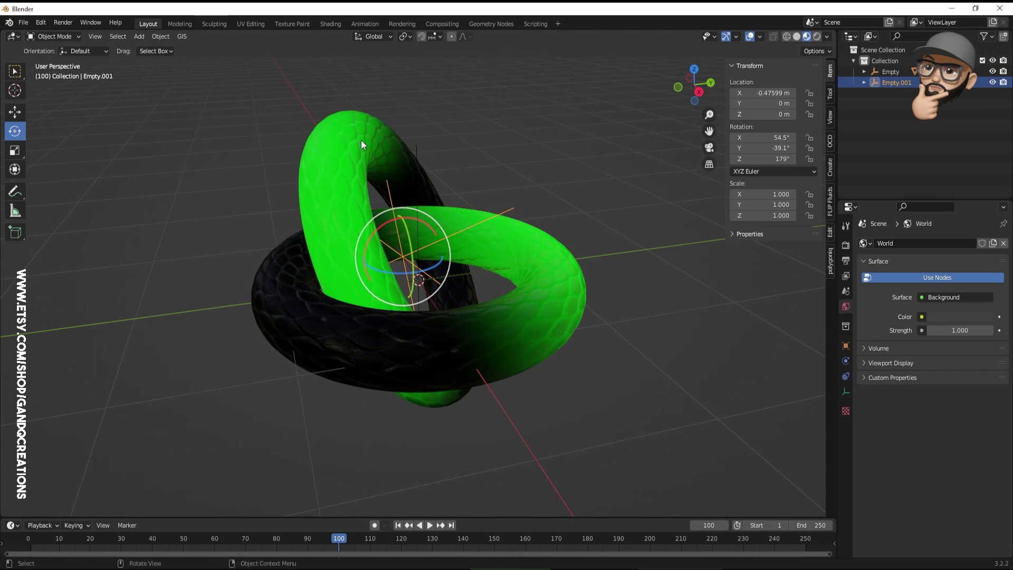
click(335, 144)
key(shift+d)
right_click(335, 144)
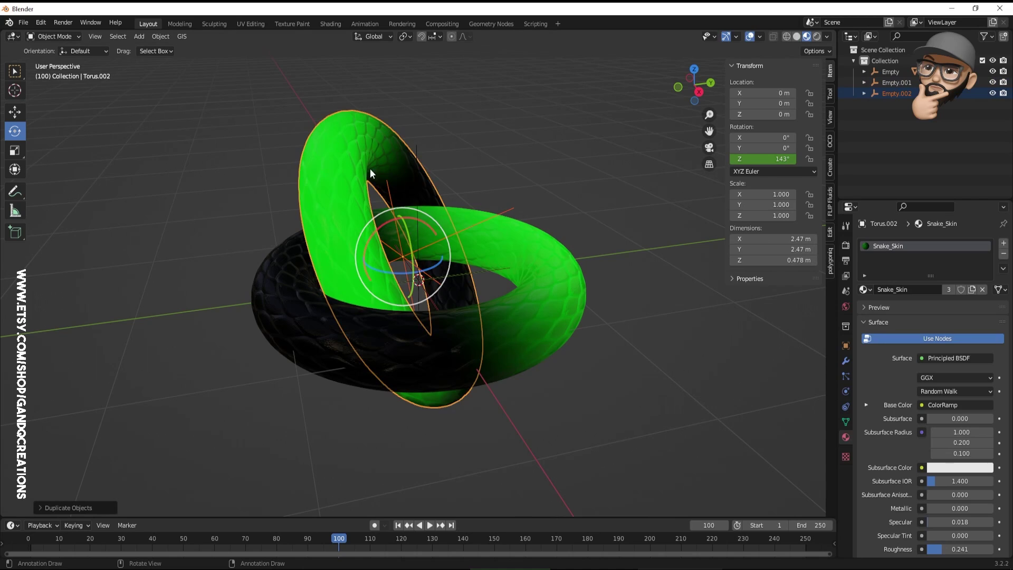
click(571, 116)
- Move the third ring's empty to about -0.51, 0.65 and 0.086 m, and rotate it to about -13.6°, -142° and 200°
click(494, 217)
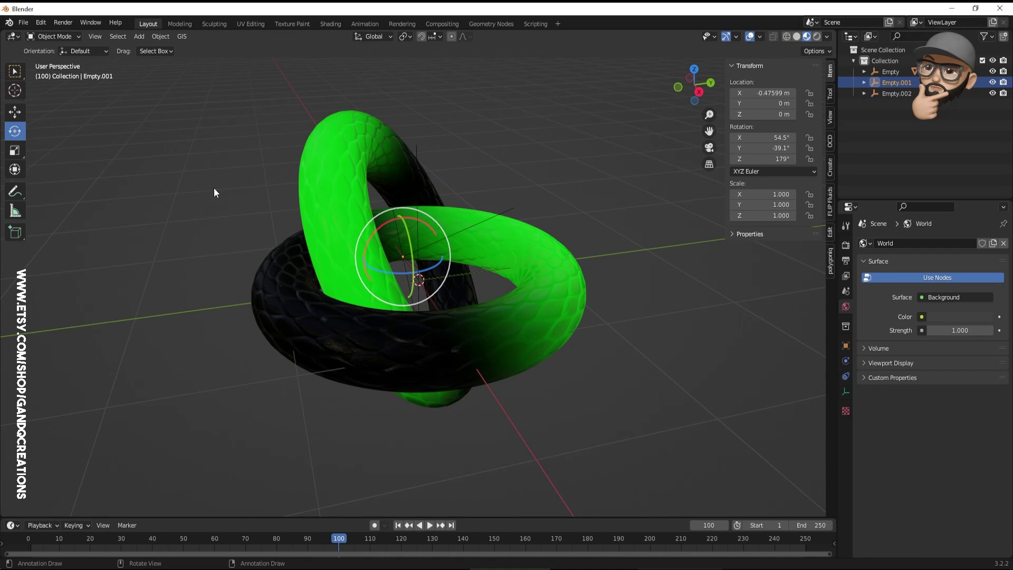
click(15, 111)
click(461, 234)
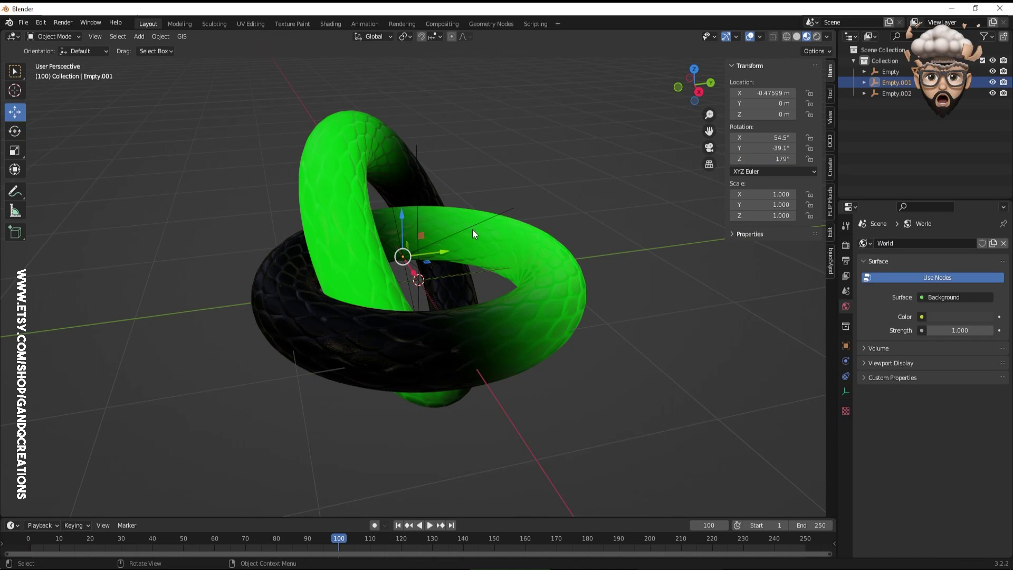
click(512, 210)
drag(433, 253, 504, 245)
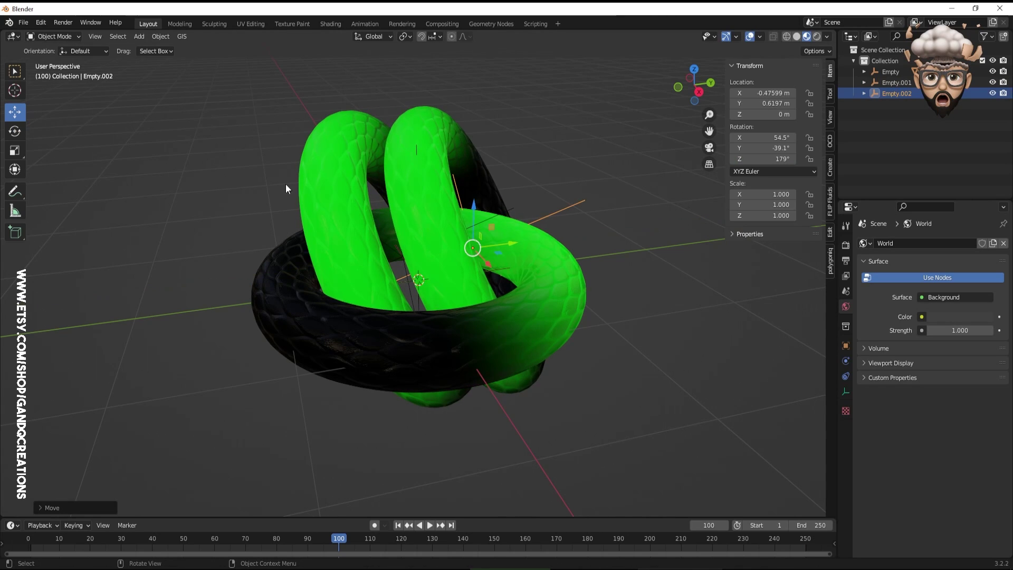
drag(479, 210, 483, 290)
drag(436, 250, 472, 231)
click(18, 114)
- Scrub the animation to frame 267 and duplicate the third ring together with its empty in place
drag(32, 540, 852, 510)
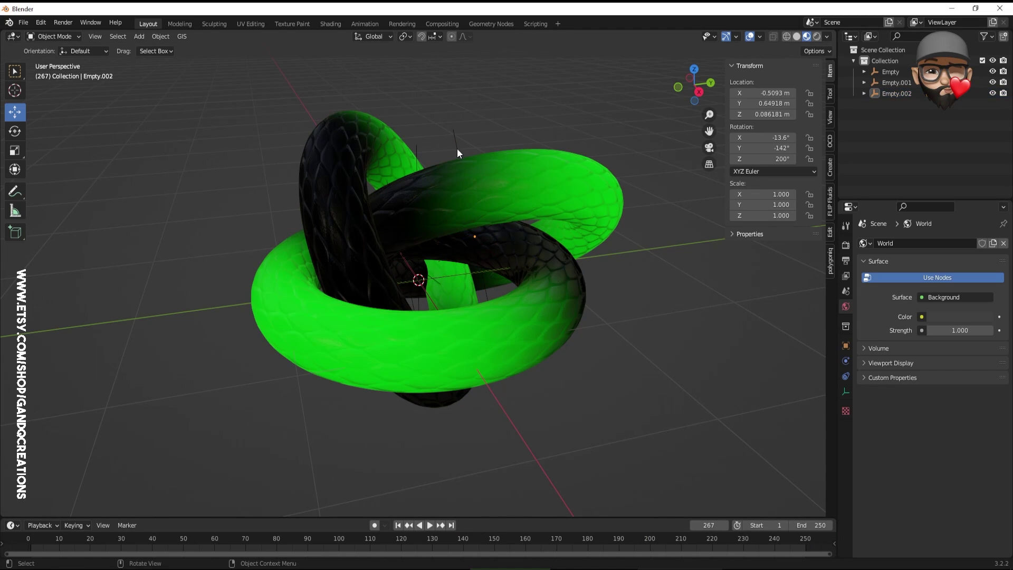
shift+click(543, 179)
key(shift+d)
right_click(546, 182)
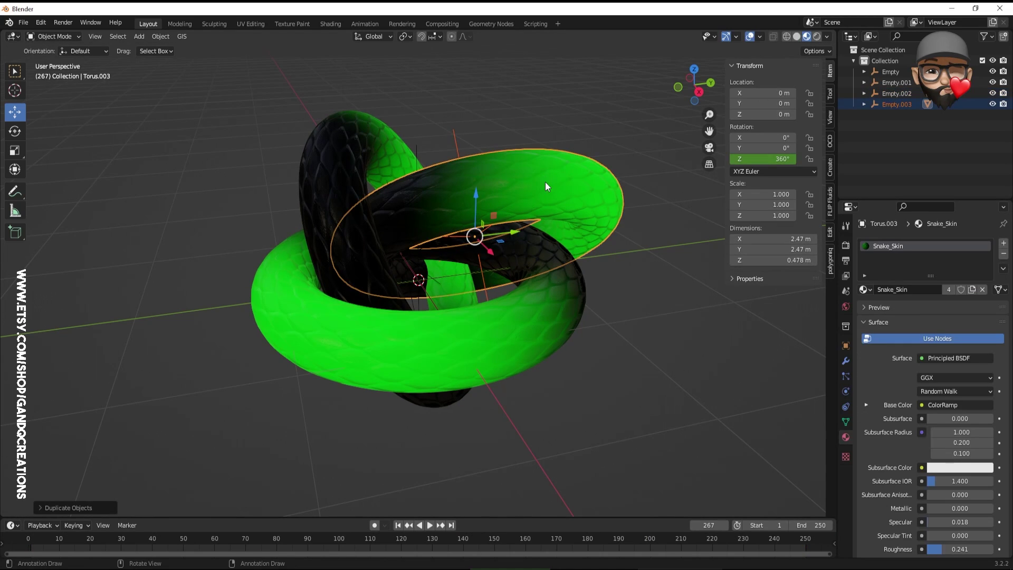
- Rotate the new ring's empty to about 107°, -180° and 163°, scale it to about 0.873, and move it to about -0.867 m in X
click(15, 136)
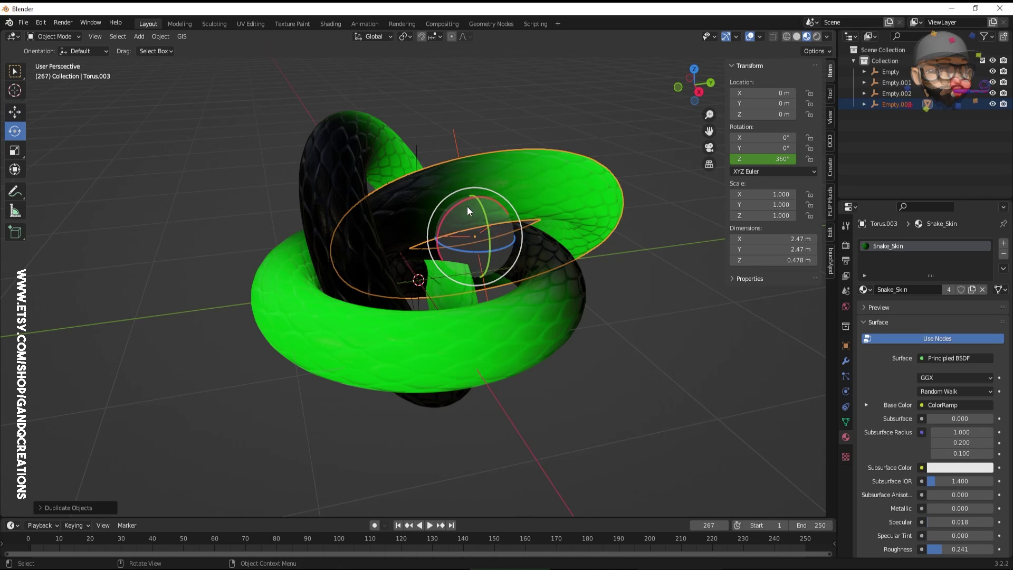
drag(467, 207, 481, 245)
middle_drag(476, 229, 430, 259)
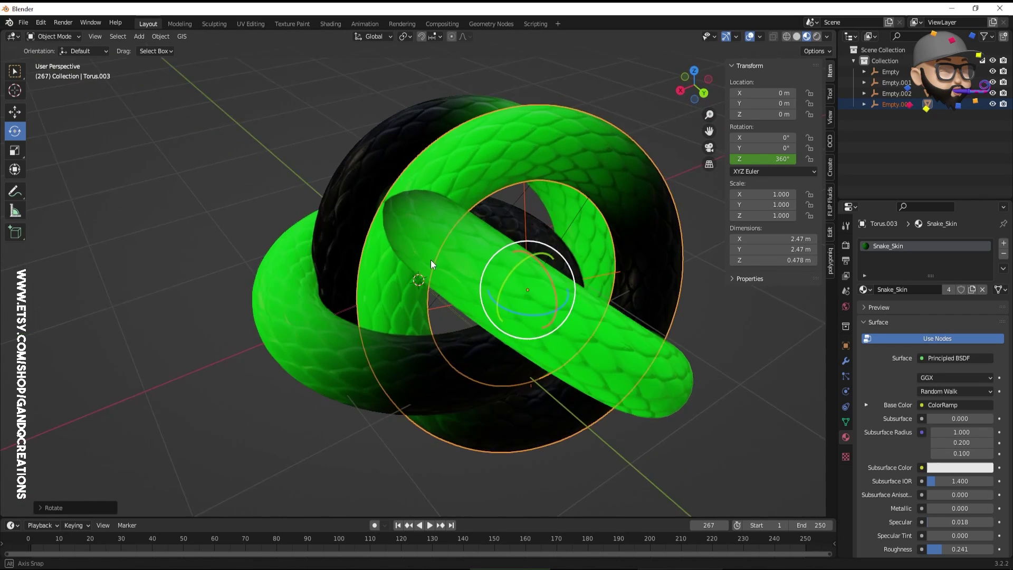
key(s)
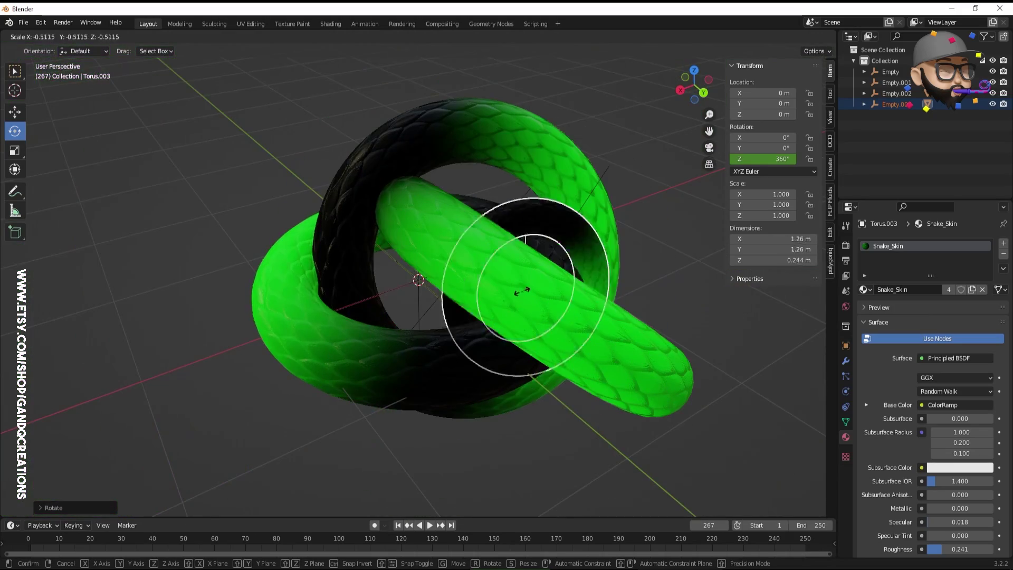
click(530, 281)
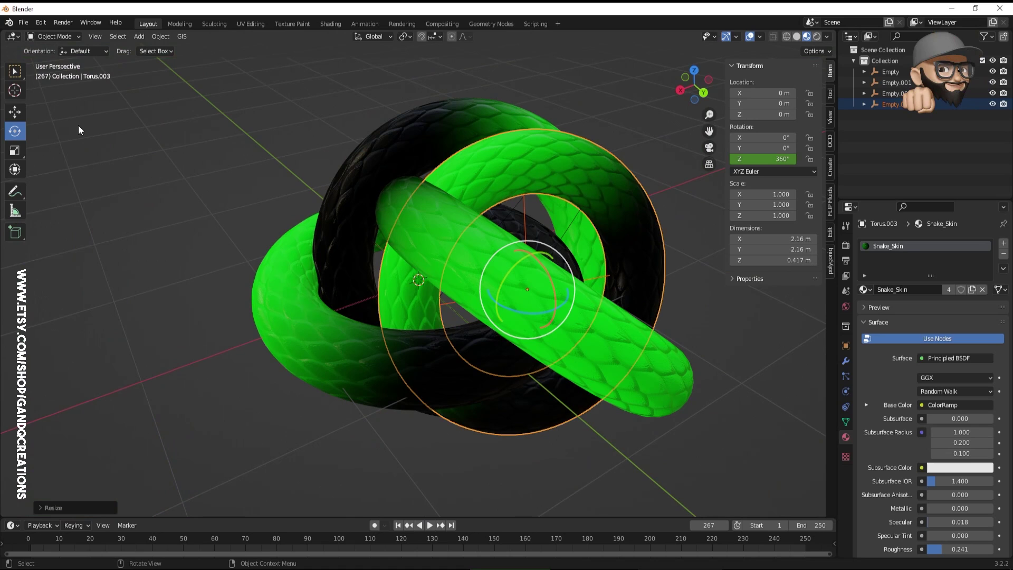
drag(502, 299, 538, 286)
click(688, 208)
click(606, 270)
middle_drag(500, 318, 517, 251)
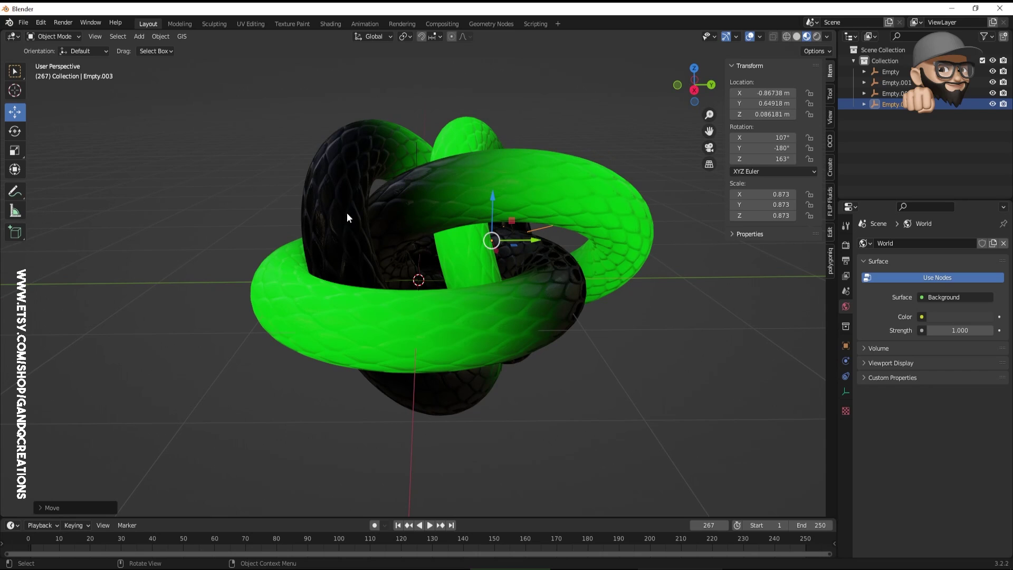
- Play the ring animation to check the motion, and scrub it to frame 127
key(space)
drag(138, 537, 422, 354)
key(space)
middle_drag(407, 265, 746, 283)
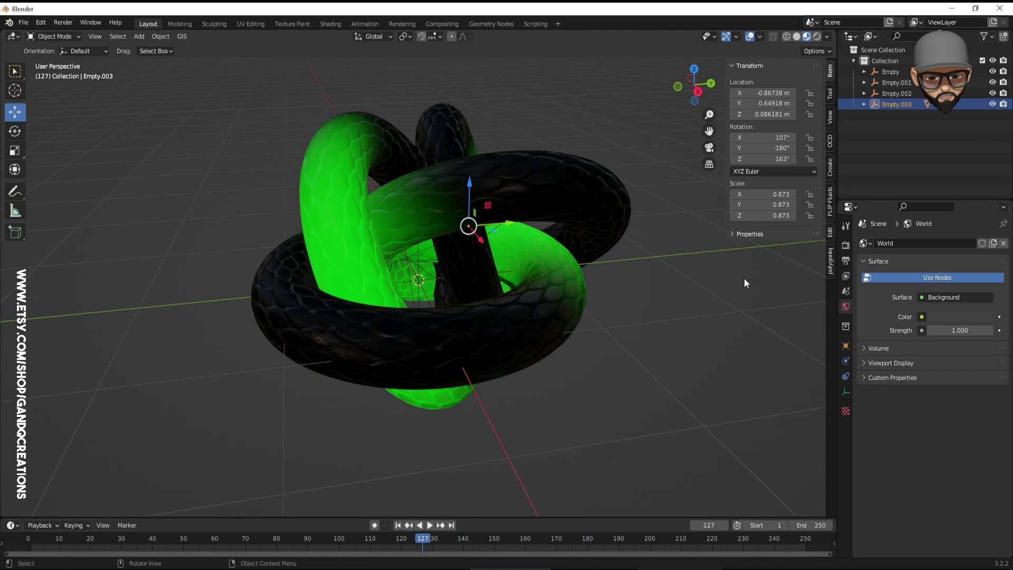
- Split the 3D viewport vertically into two side-by-side views
right_click(835, 288)
click(803, 291)
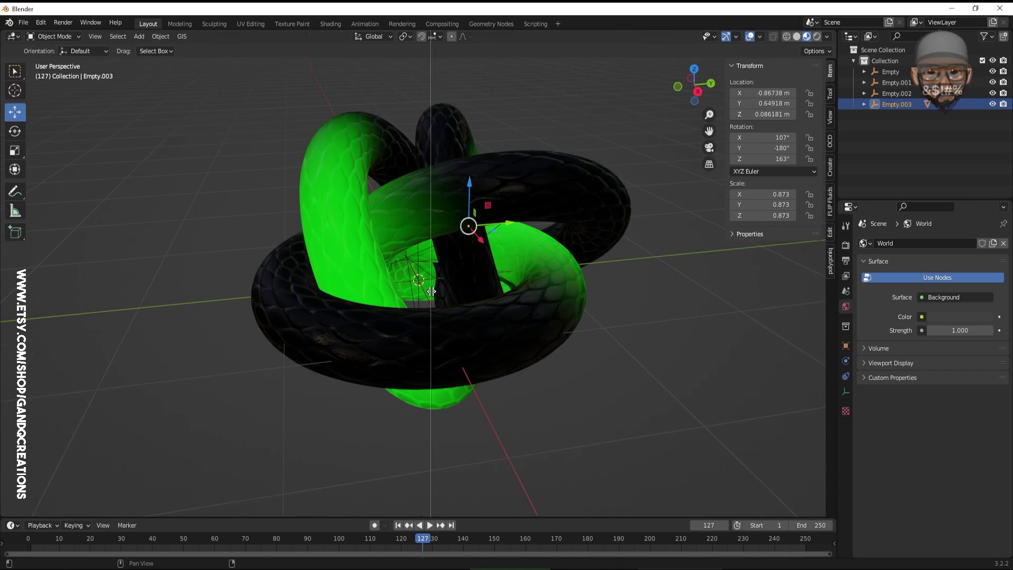
click(457, 279)
- Add a camera to the scene and move it to about 2.81 m in X
click(136, 38)
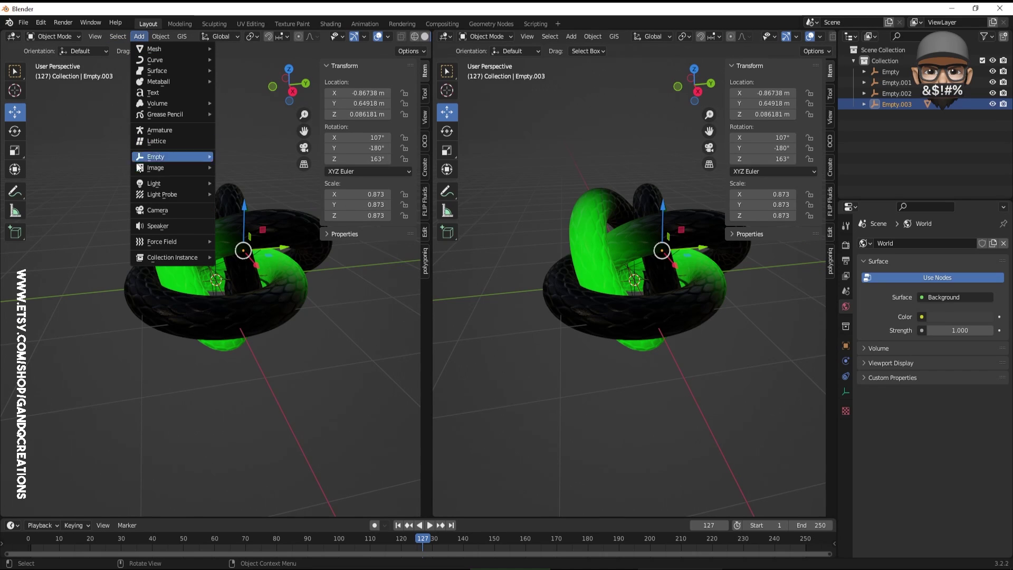
click(164, 212)
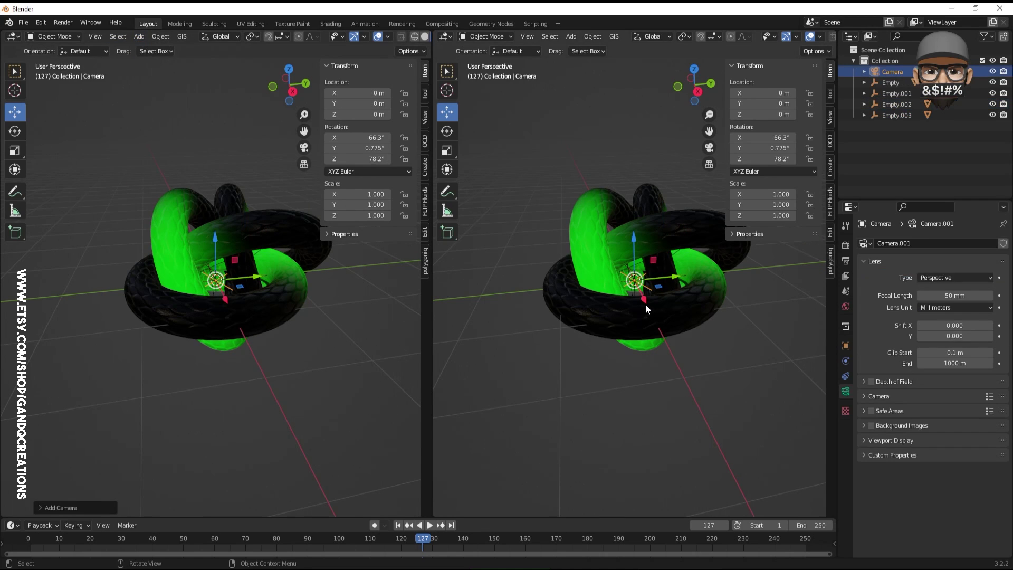
drag(645, 304, 741, 493)
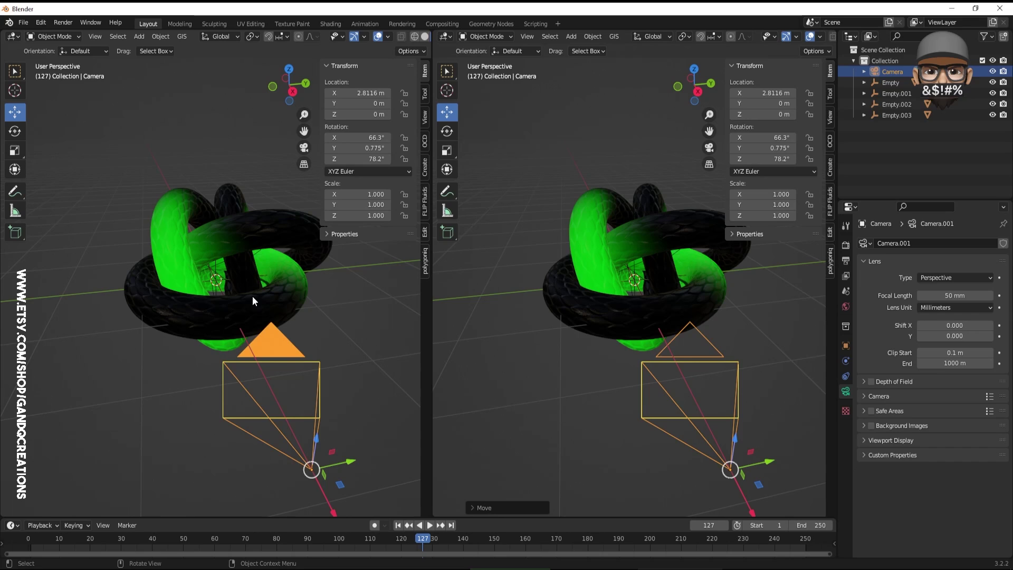
- Look through the camera in one of the two views, fit its frame, lock the camera to the view, and hide that view's sidebar
key(KP_0)
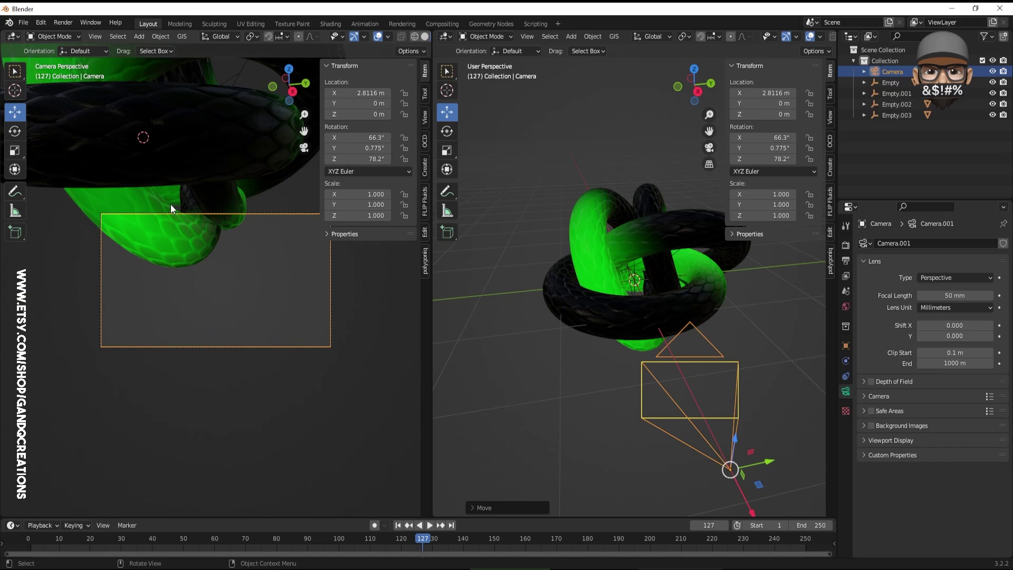
key(Home)
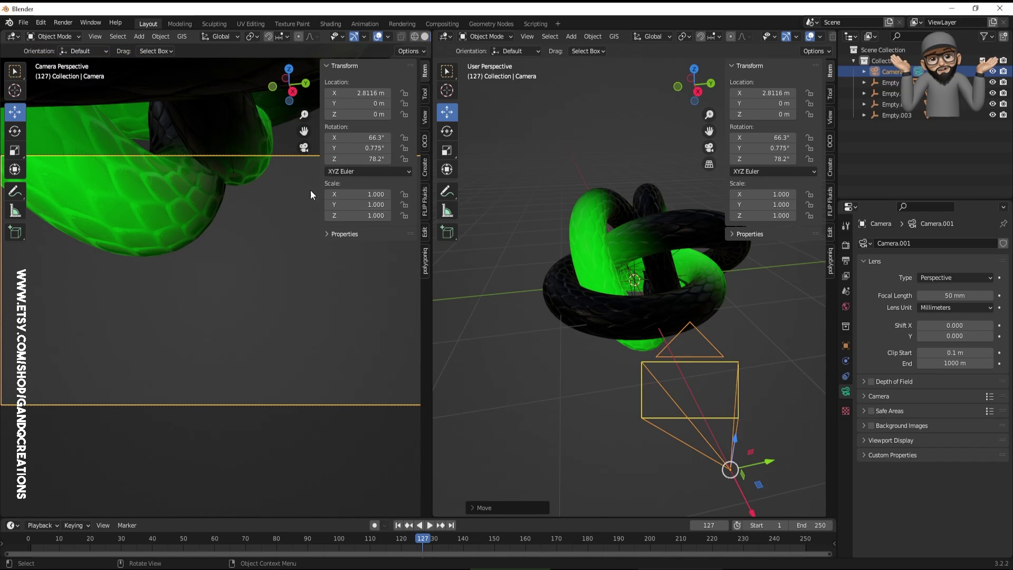
click(424, 117)
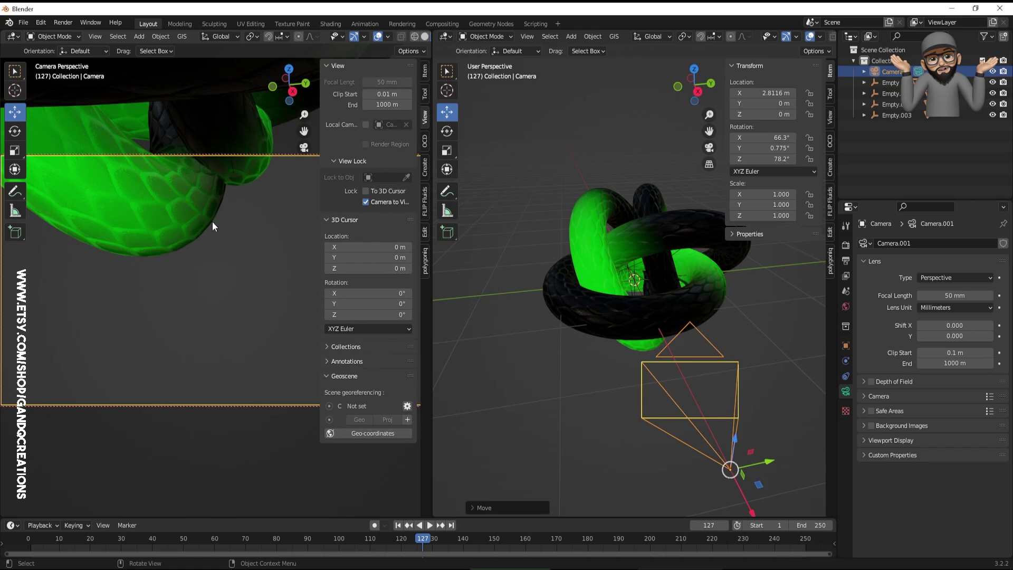
key(n)
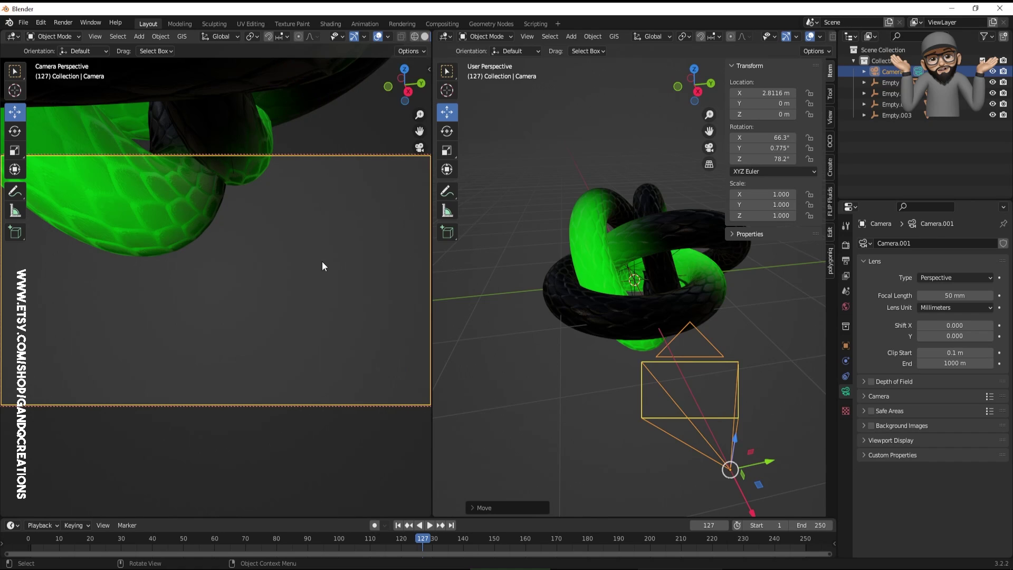
- Frame the rings with the camera at about 4.32, -0.155 and 0.50 m, rotated about 84.7°, 0.84° and 85.7°
middle_drag(244, 278, 256, 318)
scroll(257, 330, up, 3)
scroll(256, 333, down, 3)
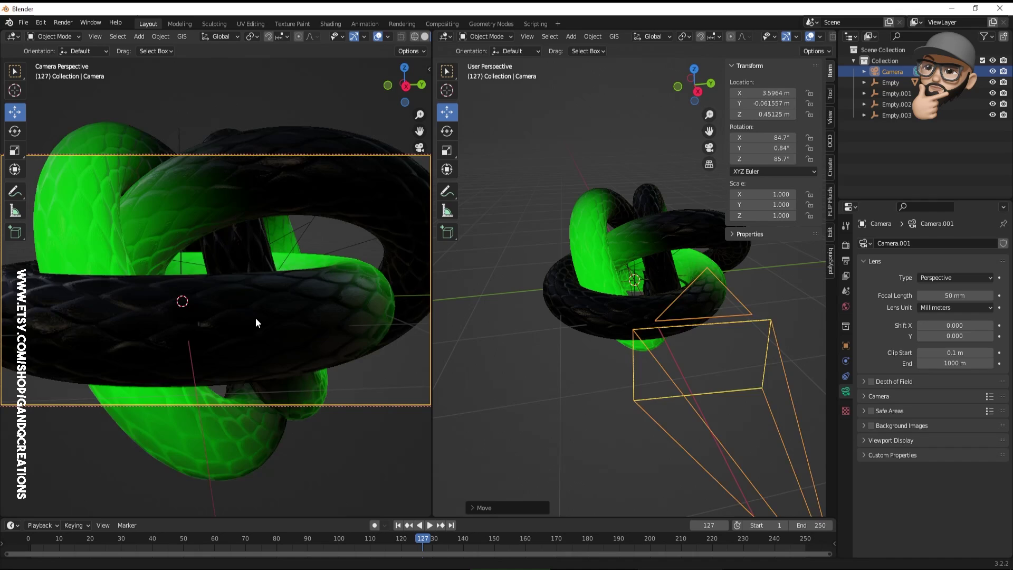
scroll(271, 318, up, 1)
scroll(267, 330, down, 3)
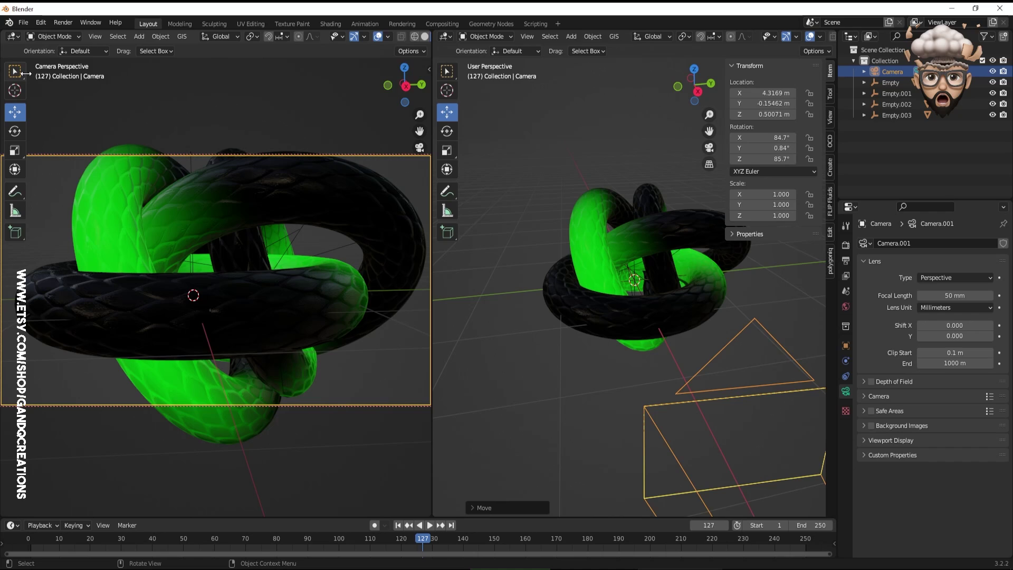
- Hide the tools and overlays in the camera view, and set the camera's passepartout to 1.000
key(t)
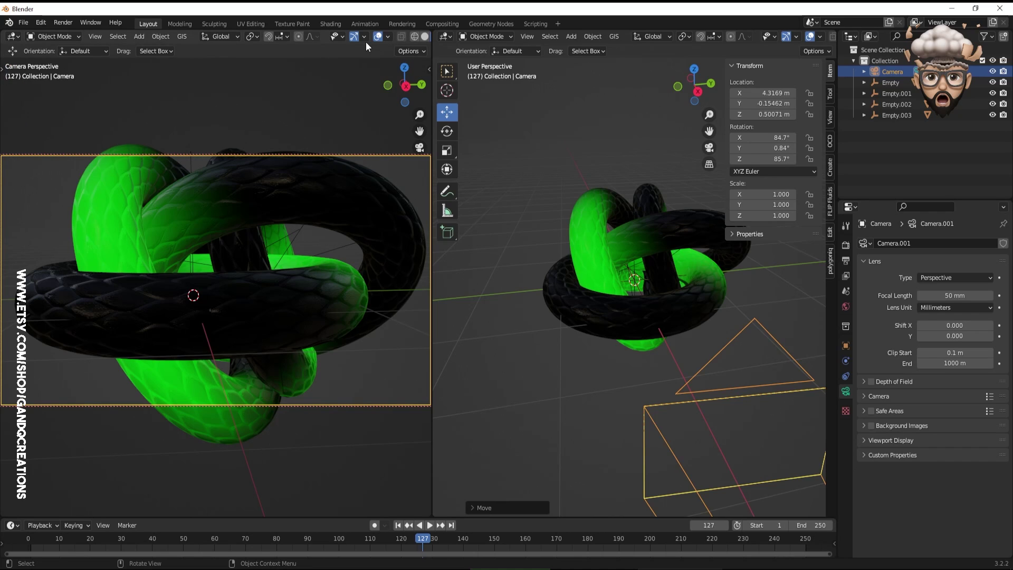
click(377, 36)
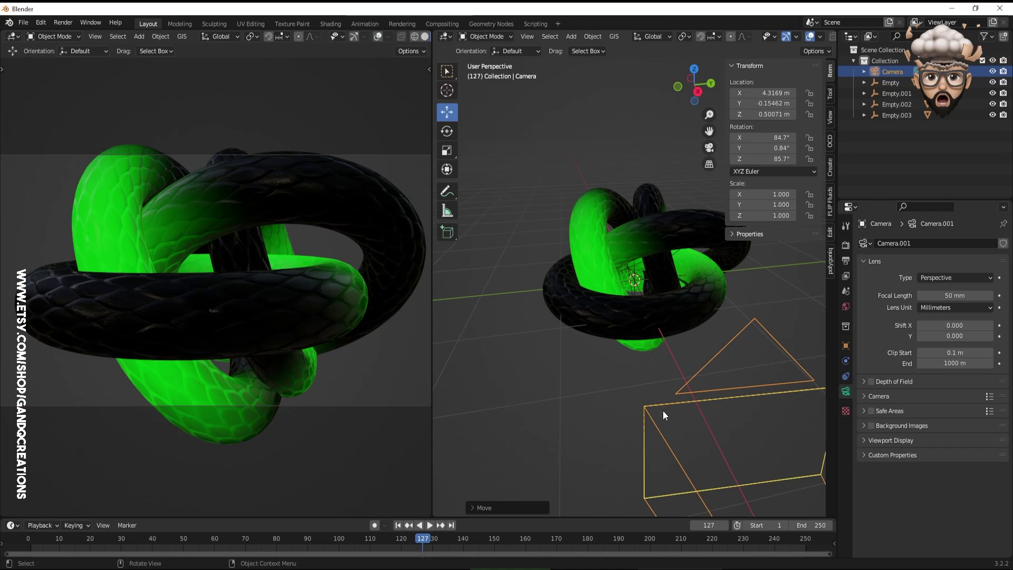
click(878, 440)
drag(944, 520, 989, 519)
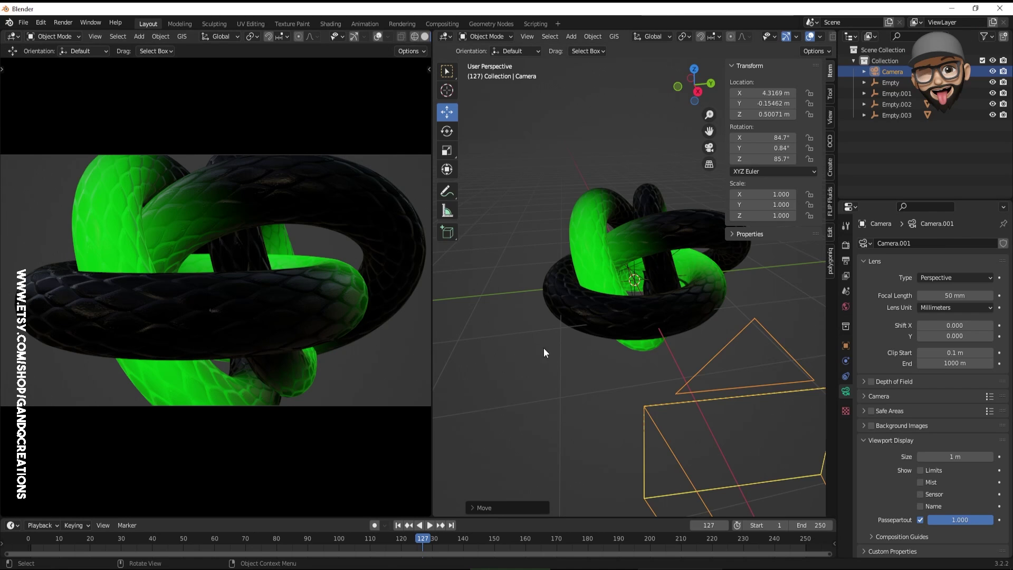
- Select all four rings with their empties, leaving out the camera, and duplicate them in place
middle_drag(544, 348, 610, 368)
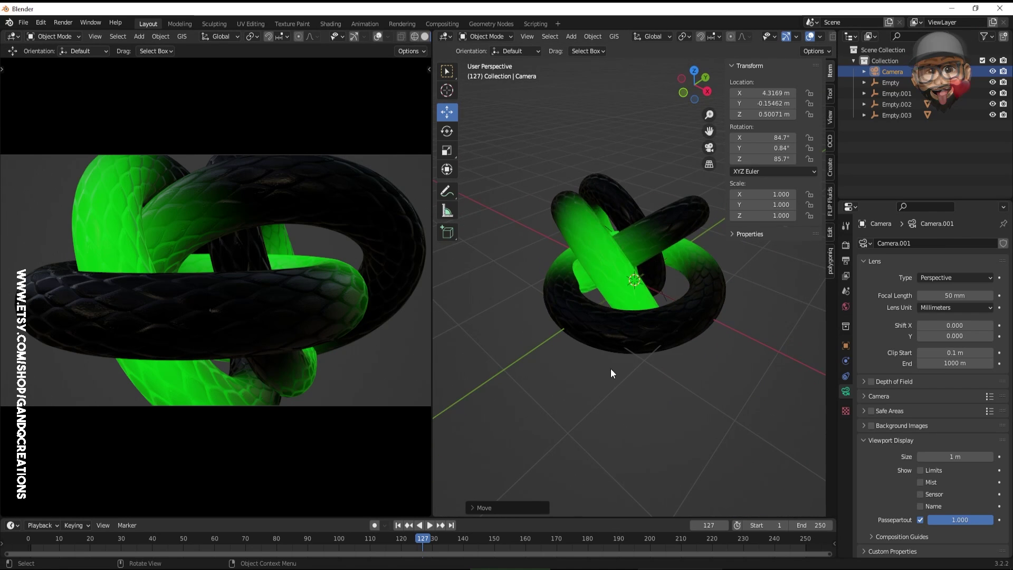
click(637, 438)
middle_drag(637, 438, 618, 358)
middle_drag(546, 102, 578, 228)
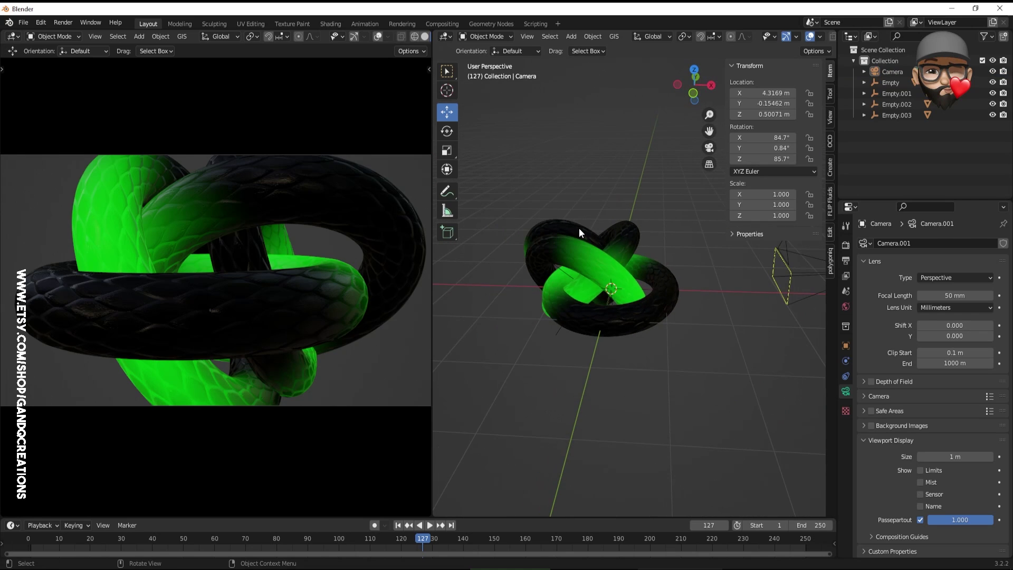
drag(502, 153, 712, 398)
middle_drag(712, 397, 632, 335)
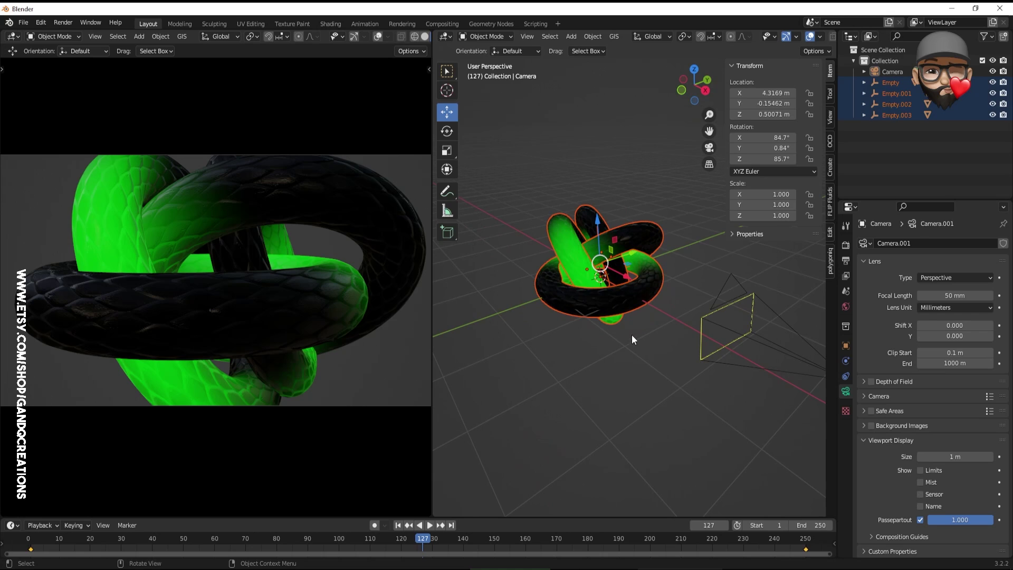
key(shift+d)
right_click(631, 335)
- Move the duplicated ring cluster back along X and sideways along Y, and scale it up to about 1.27 times
key(g)
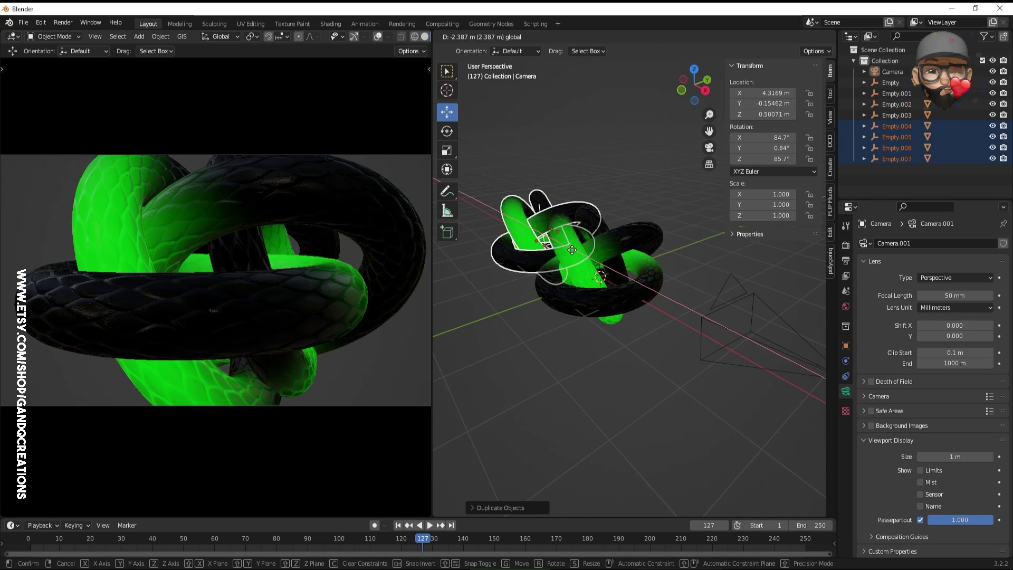
key(y)
key(s)
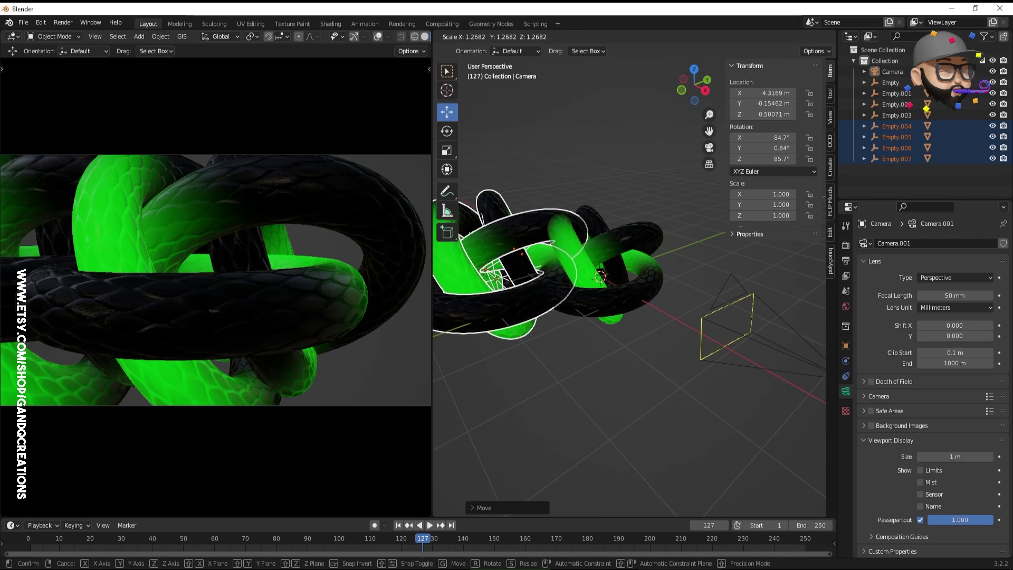
click(624, 268)
- Rotate the enlarged ring cluster to a different tilt and shift it to fill the gaps behind the original rings
click(445, 134)
drag(485, 228, 560, 212)
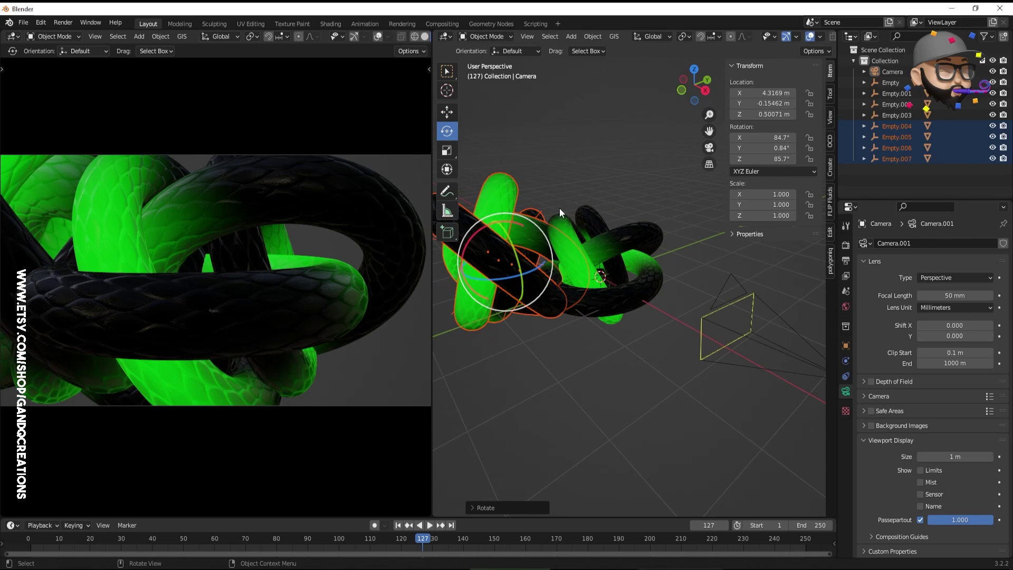
click(446, 111)
drag(502, 227, 572, 264)
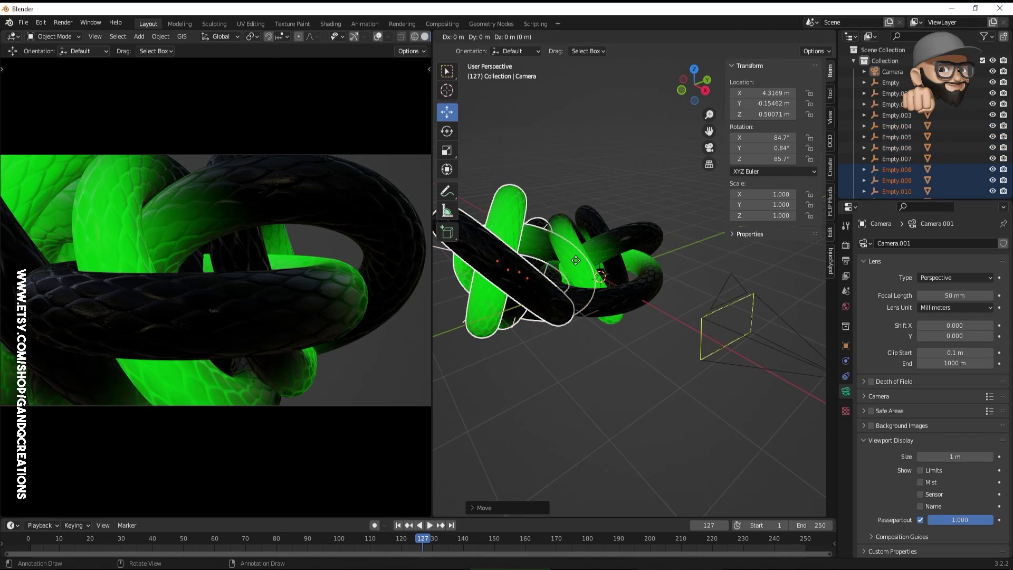
- Duplicate the enlarged ring cluster about 3 m along Y, lower the copy slightly, and clear the selection
key(shift+d)
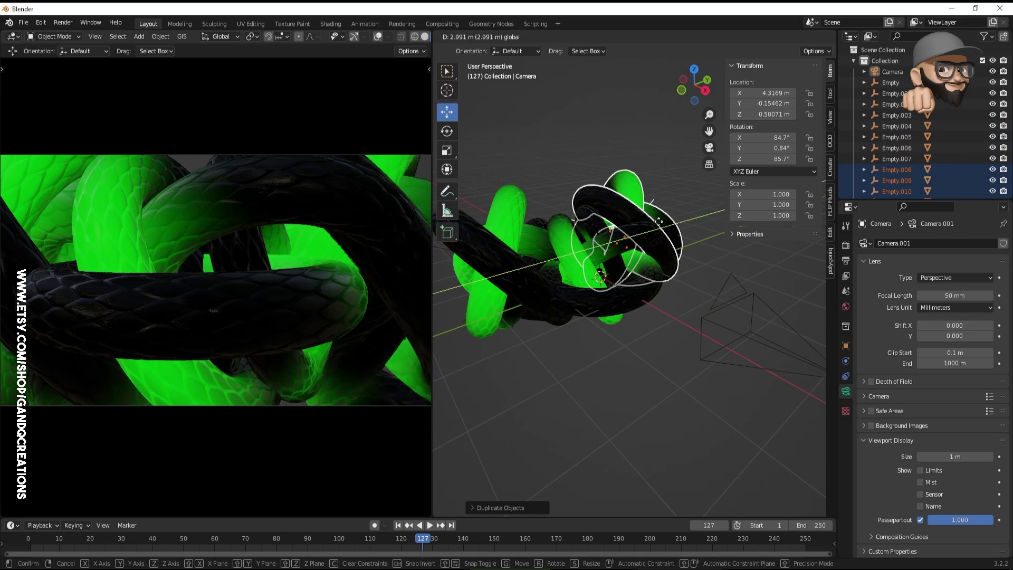
click(678, 221)
key(g)
key(z)
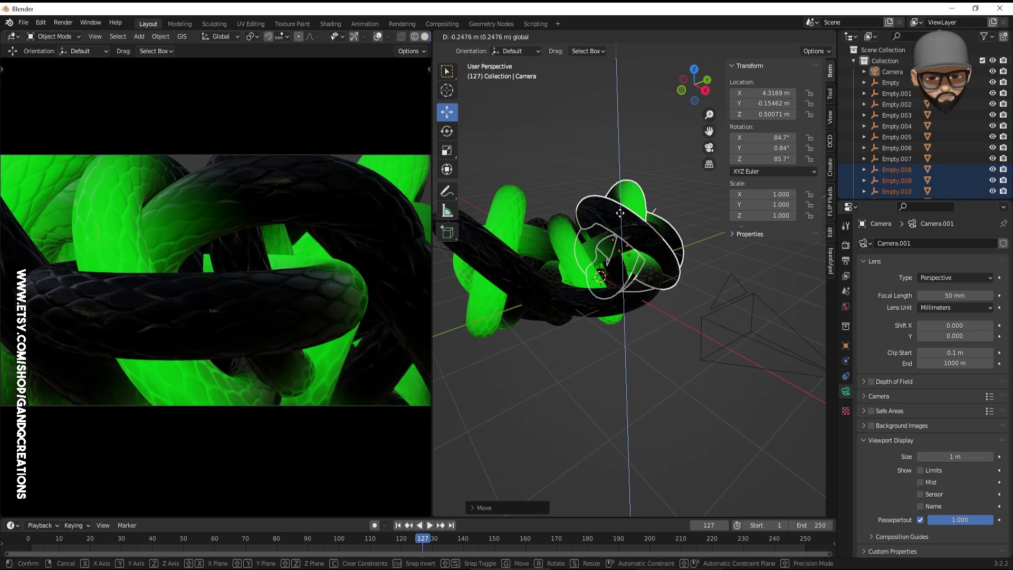
drag(621, 208, 621, 208)
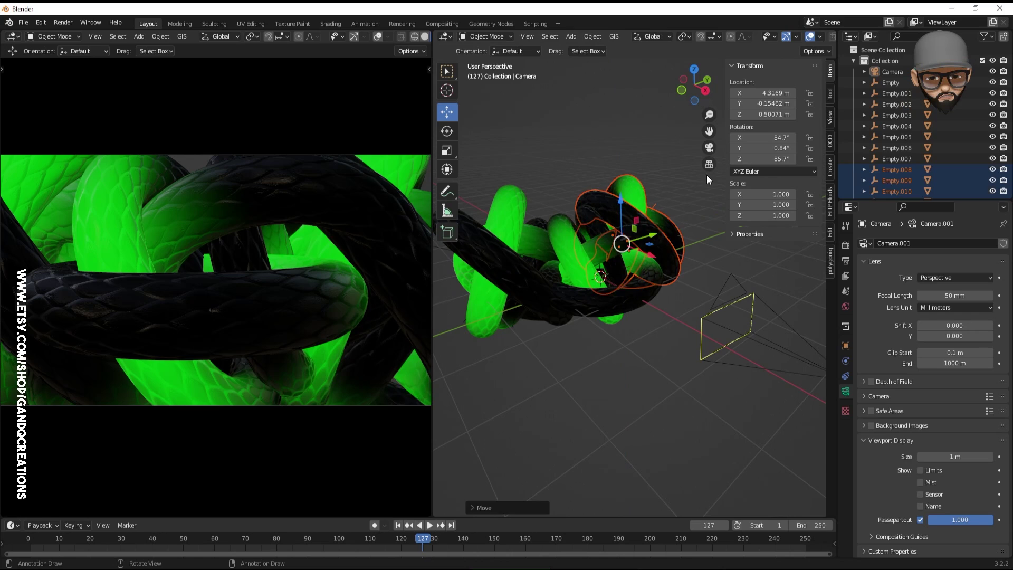
click(708, 175)
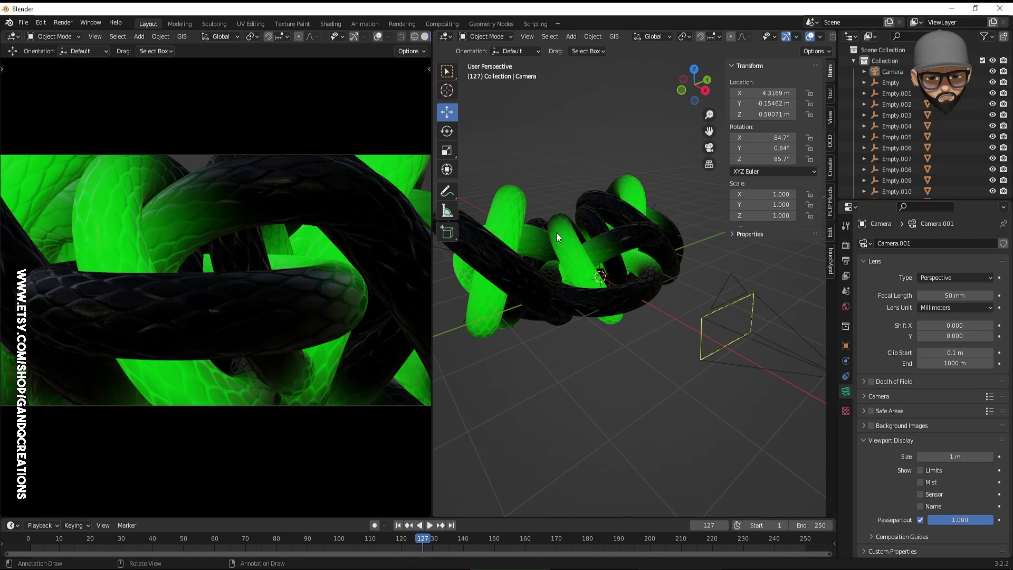
click(664, 252)
key(g)
key(x)
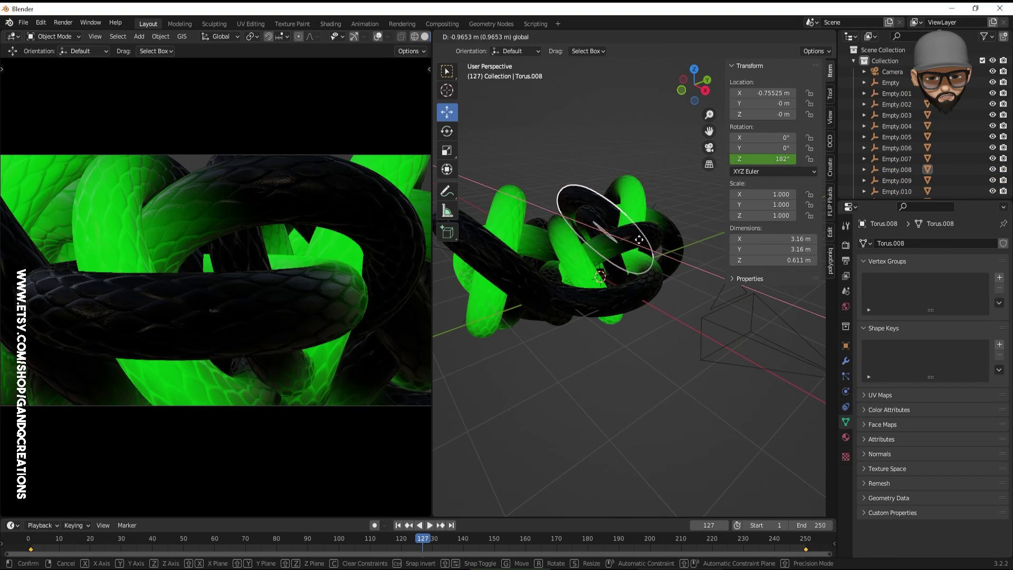
click(656, 227)
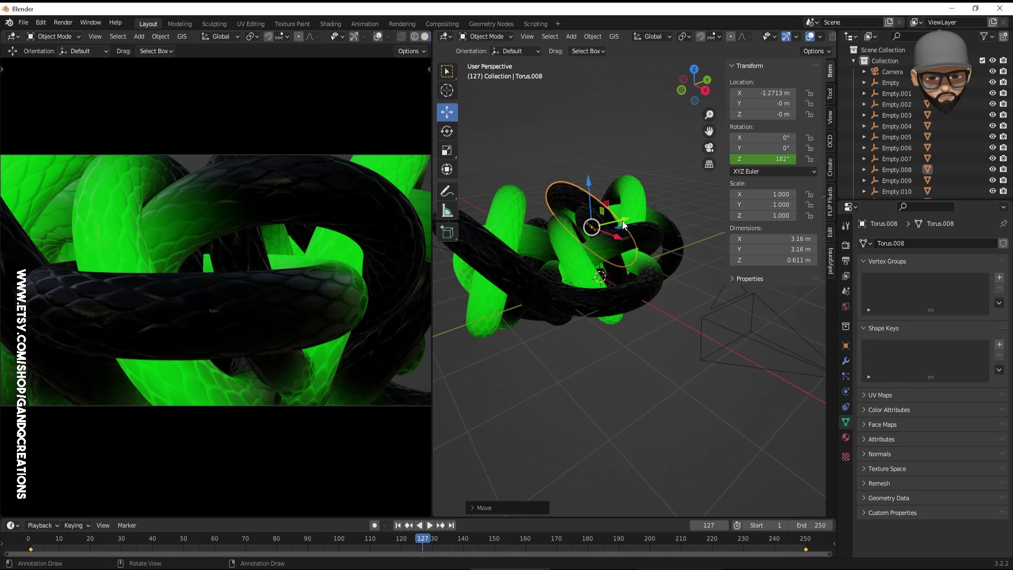
key(ctrl+z)
- Select the empty controlling the outer enlarged ring and move it back along X to about -4.36 m
middle_drag(622, 224, 666, 295)
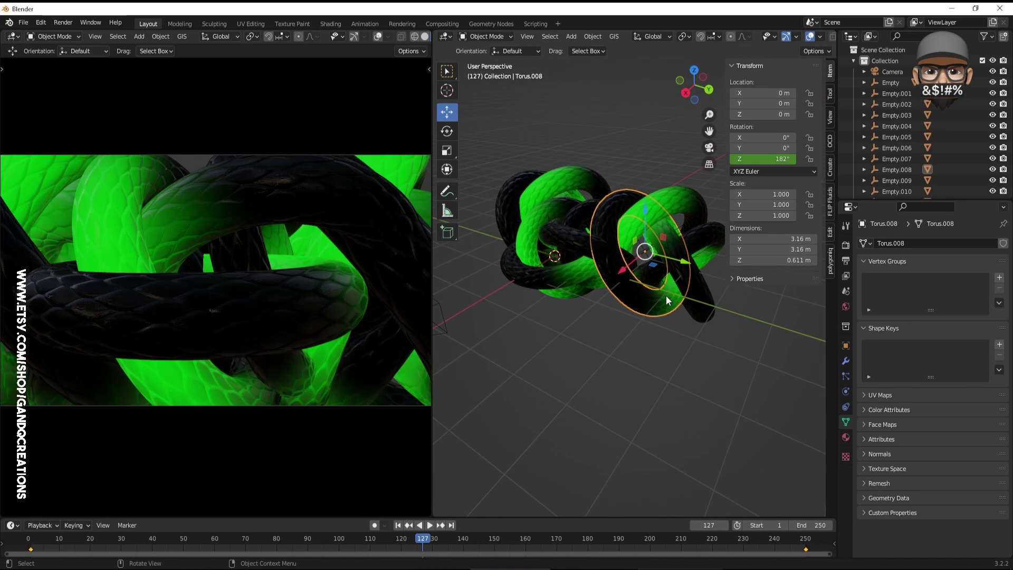
click(648, 260)
drag(625, 267, 762, 264)
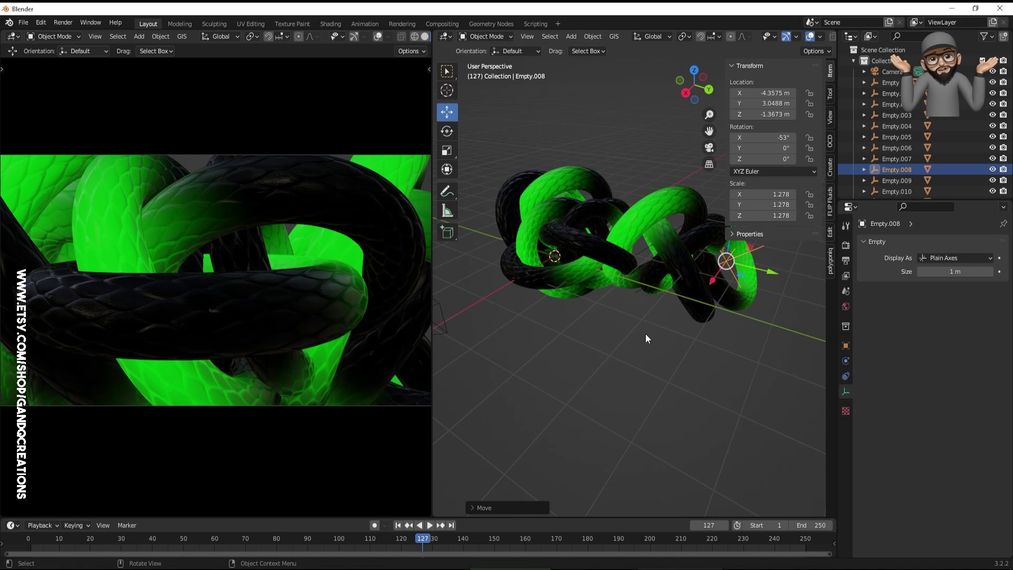
- Play and scrub the animation to frame 241 to check how the ring clusters fill the camera view
middle_drag(648, 338, 683, 364)
key(space)
drag(62, 541, 761, 501)
key(space)
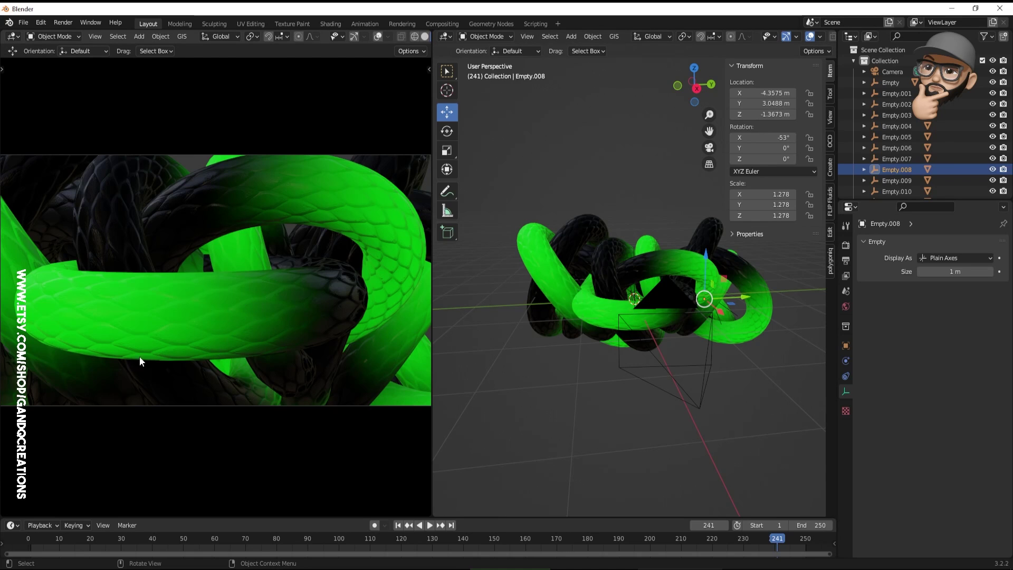
middle_drag(577, 426, 659, 361)
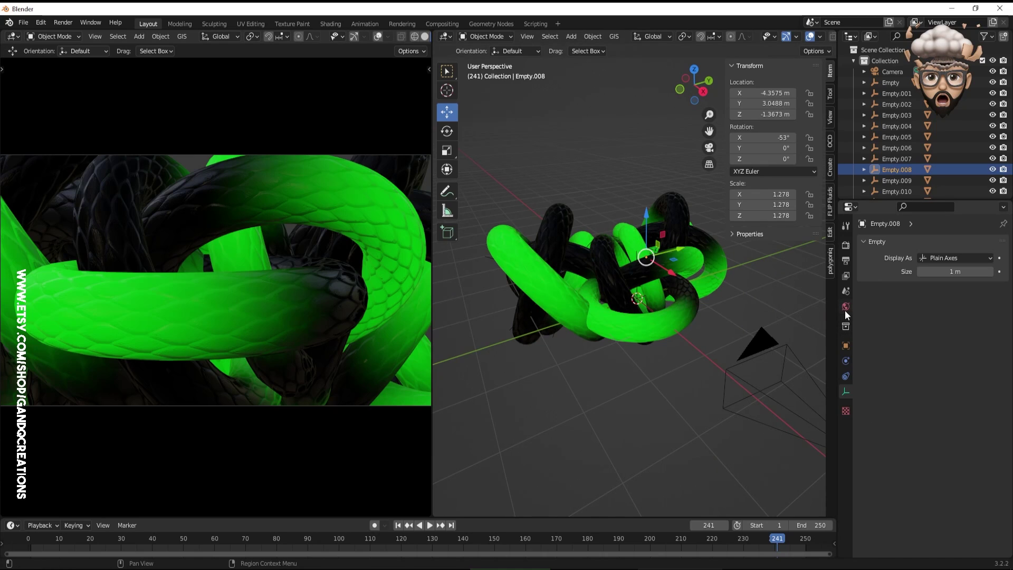
- Enable ambient occlusion in the Eevee render settings with a distance of 12 m and preview it at frame 60
click(845, 245)
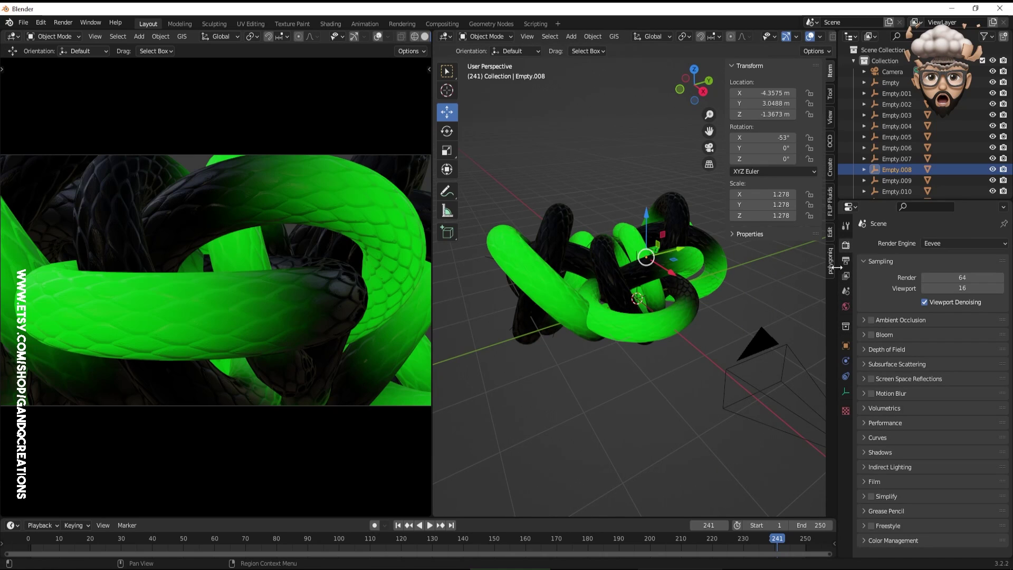
click(863, 320)
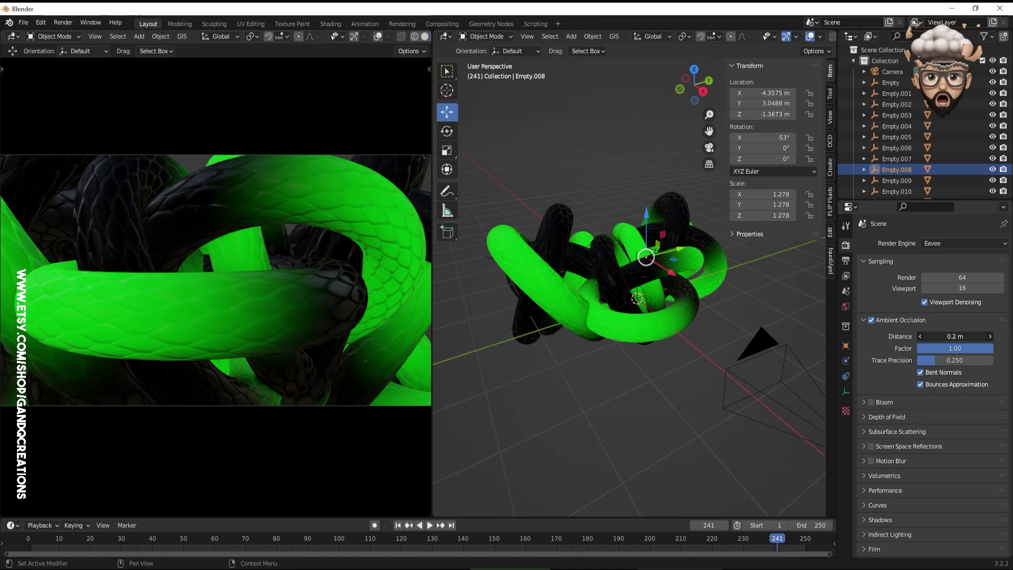
text(12)
key(Return)
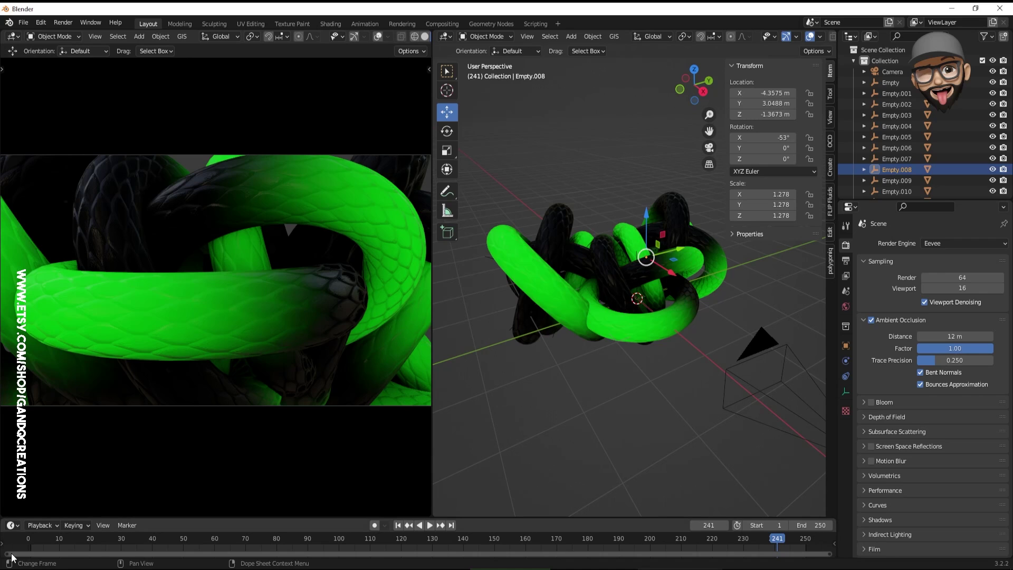
drag(40, 541, 214, 542)
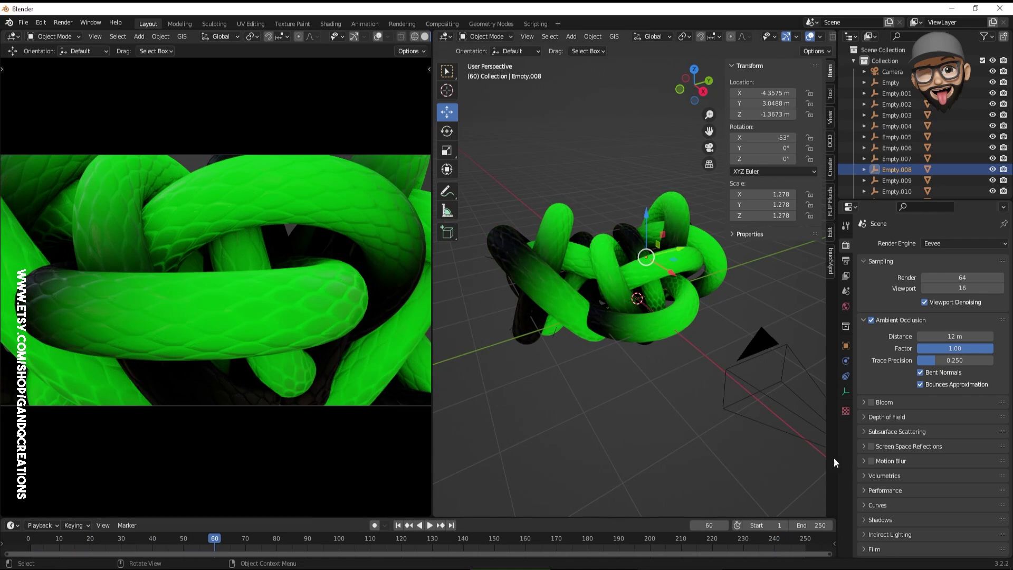
- Enable screen space reflections for the render, keeping the default settings
click(872, 447)
click(863, 447)
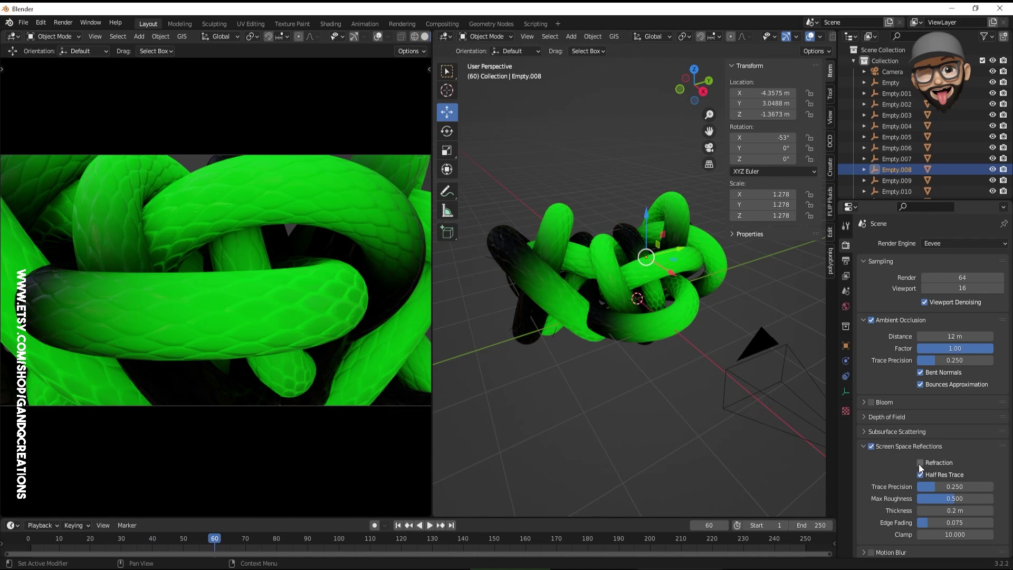
click(864, 447)
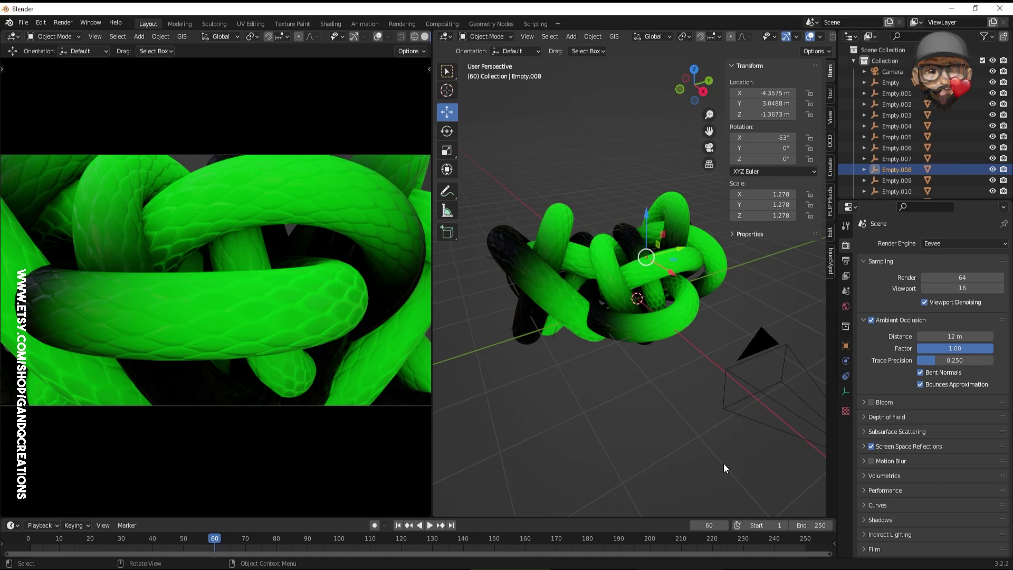
- Add a point light and move it in the horizontal plane to about X 1.97 m, Y -2.07 m
click(572, 36)
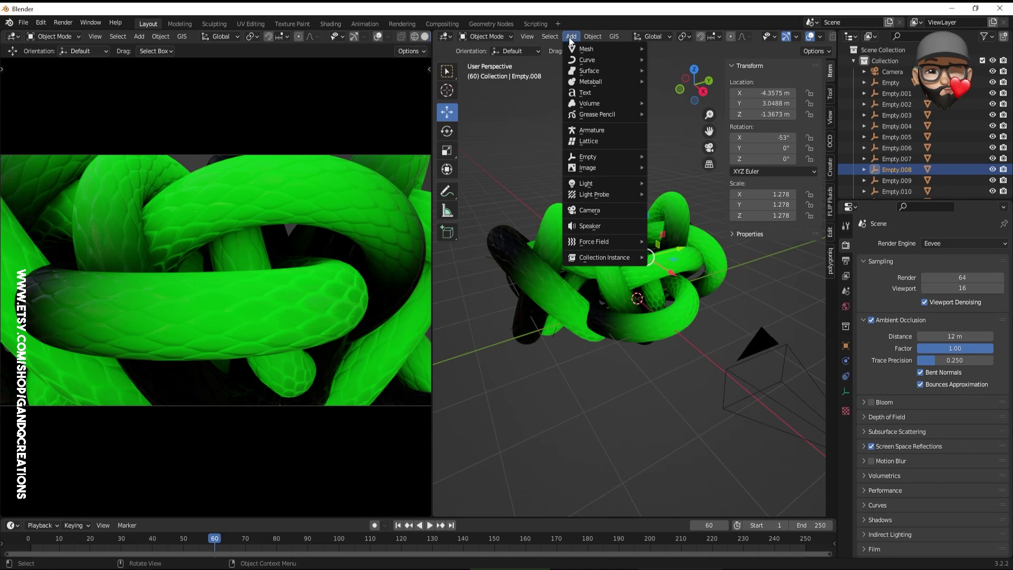
mouse_move(588, 186)
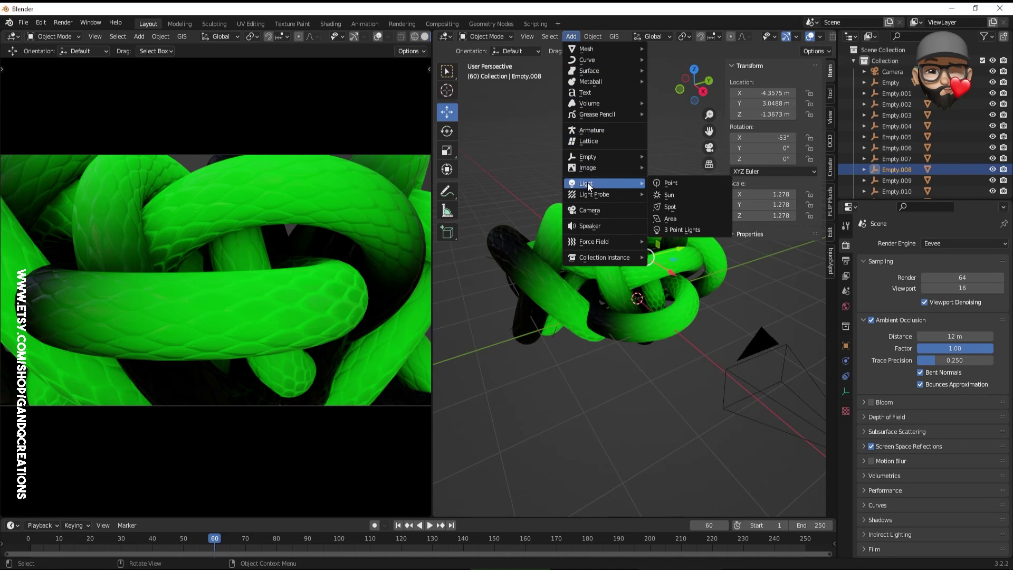
click(676, 183)
key(g)
key(x)
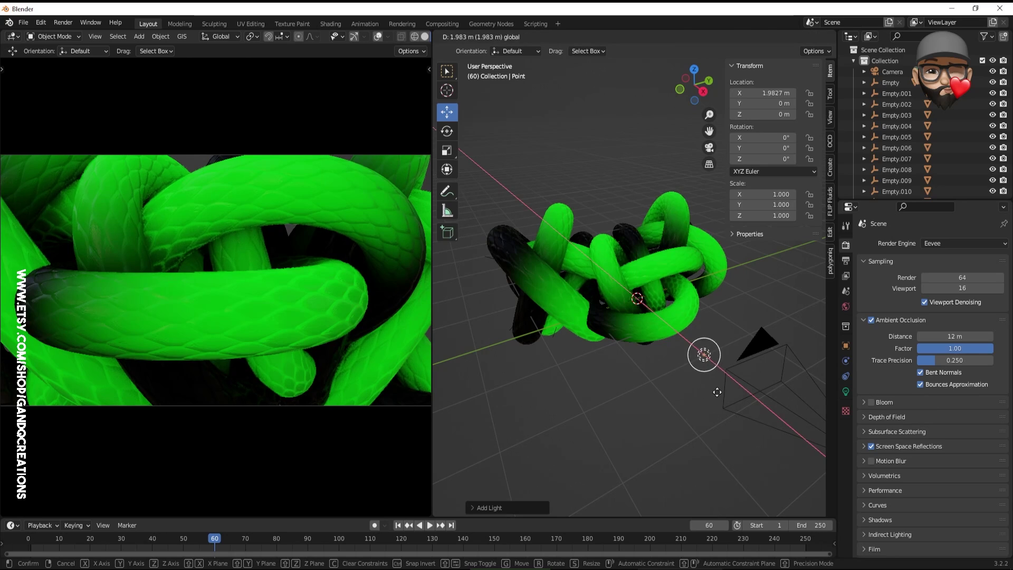
key(shift+z)
click(650, 378)
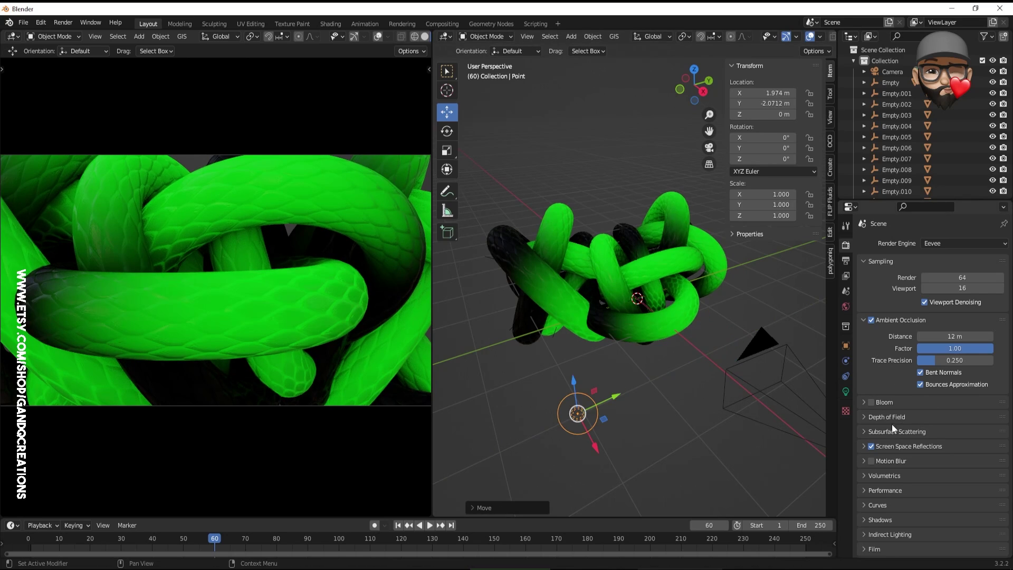
- Widen the camera viewport with rendered shading and set the point light's power to 1500 W
click(846, 391)
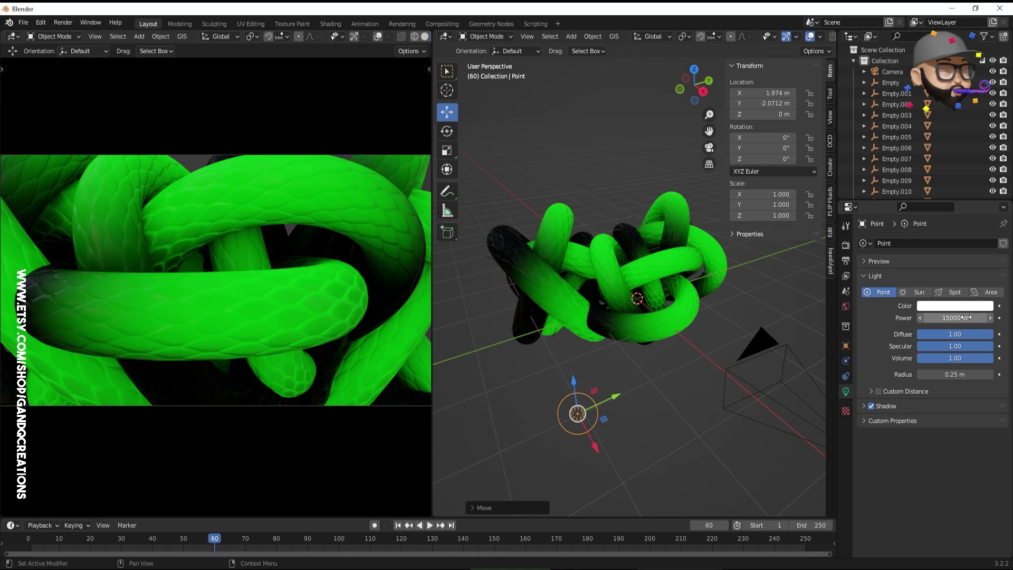
drag(431, 73, 483, 53)
click(463, 36)
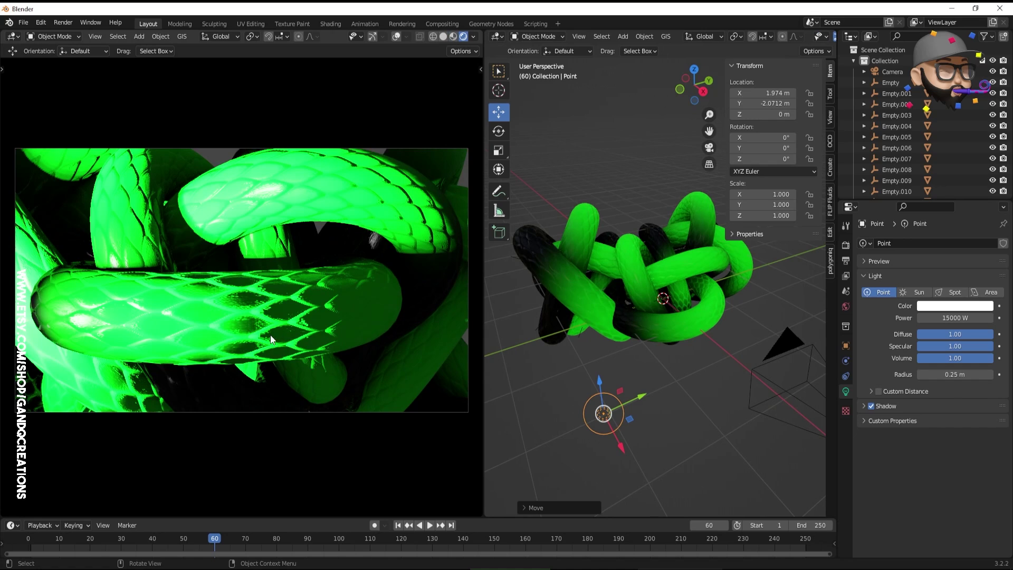
click(950, 318)
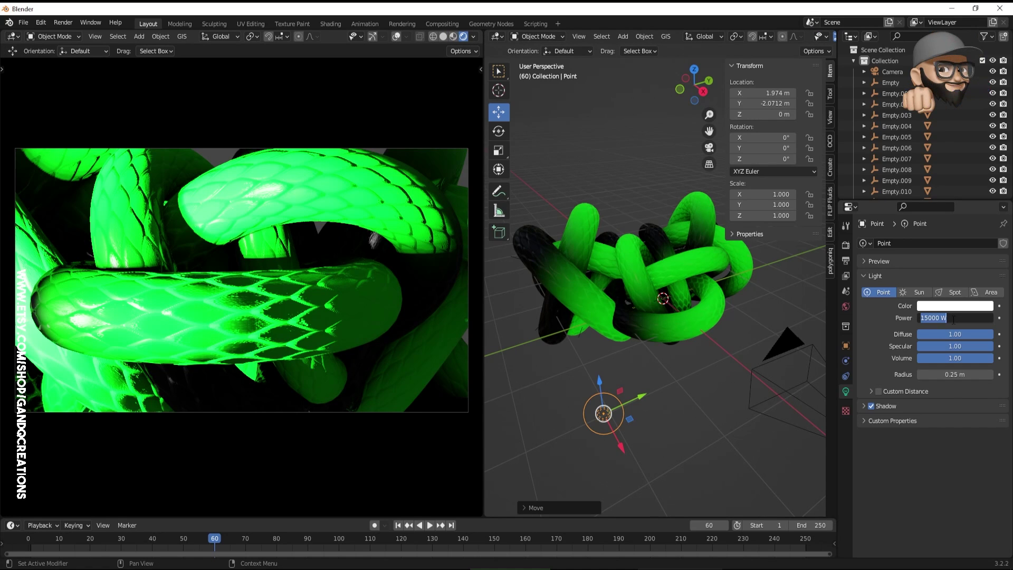
text(1500)
key(Return)
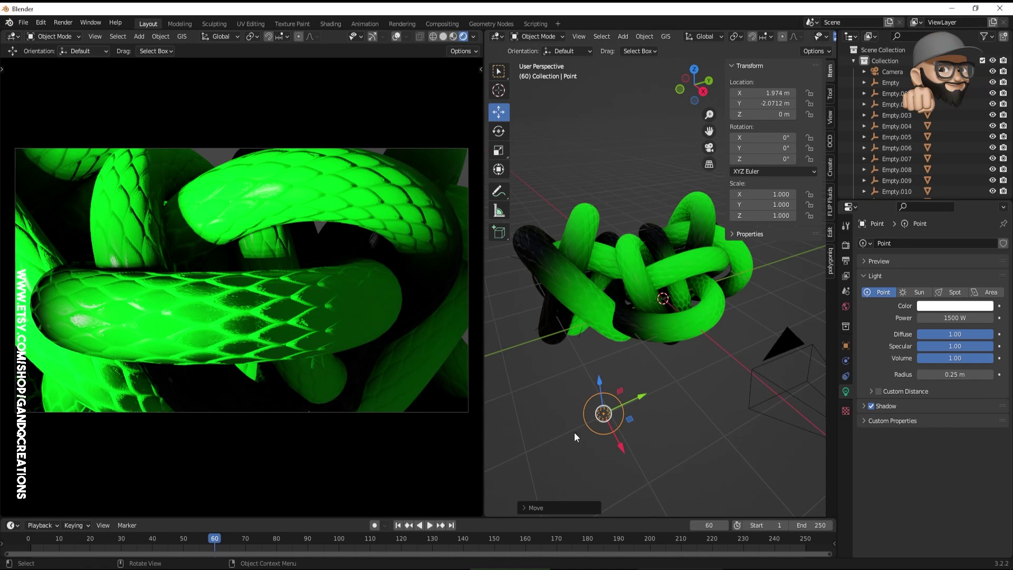
- Move the point light below the rings to about X 0.48 m, Y -0.01 m, Z -1.82 m
drag(633, 396, 557, 444)
drag(533, 487, 507, 402)
drag(549, 369, 692, 327)
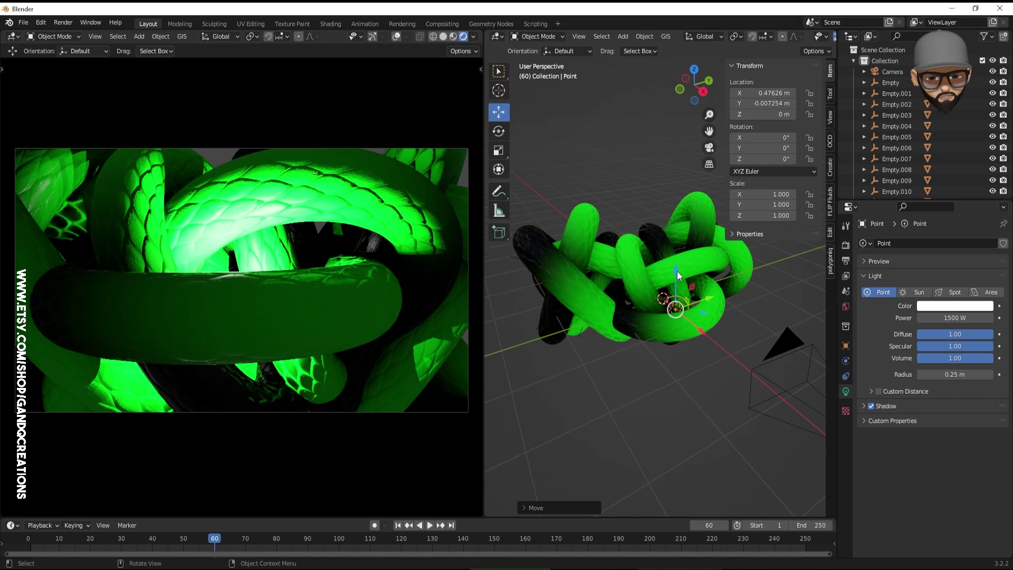
drag(677, 272, 622, 407)
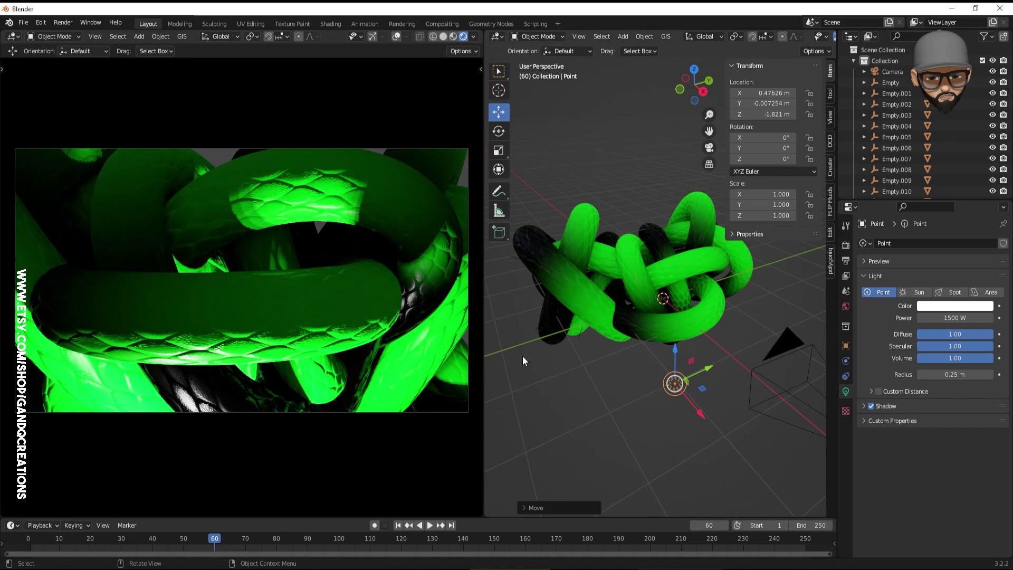
- Play the animation from the first frame and set the point light's power to 800 W during playback
click(397, 525)
click(430, 525)
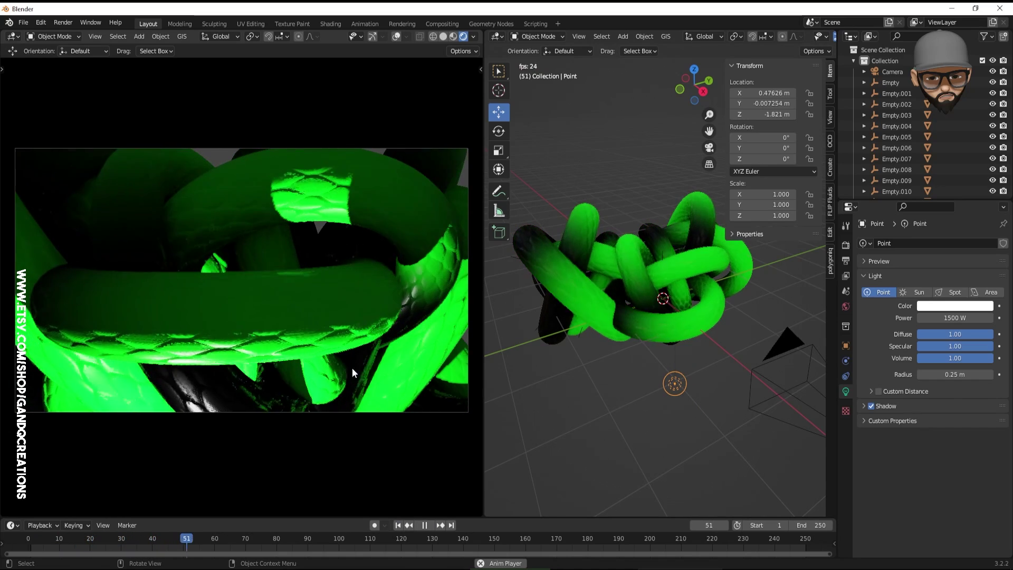
click(955, 317)
text(800)
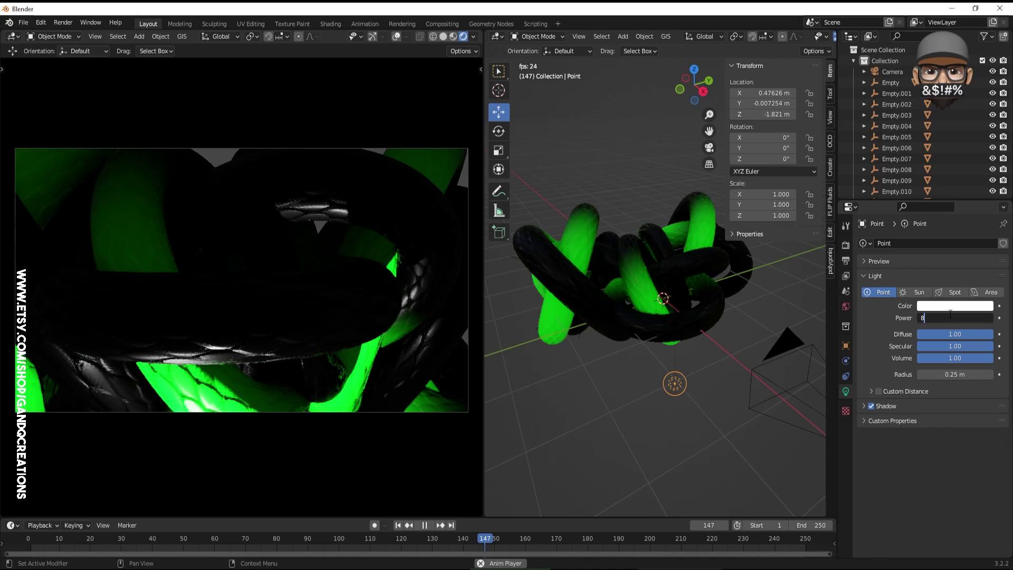
key(Return)
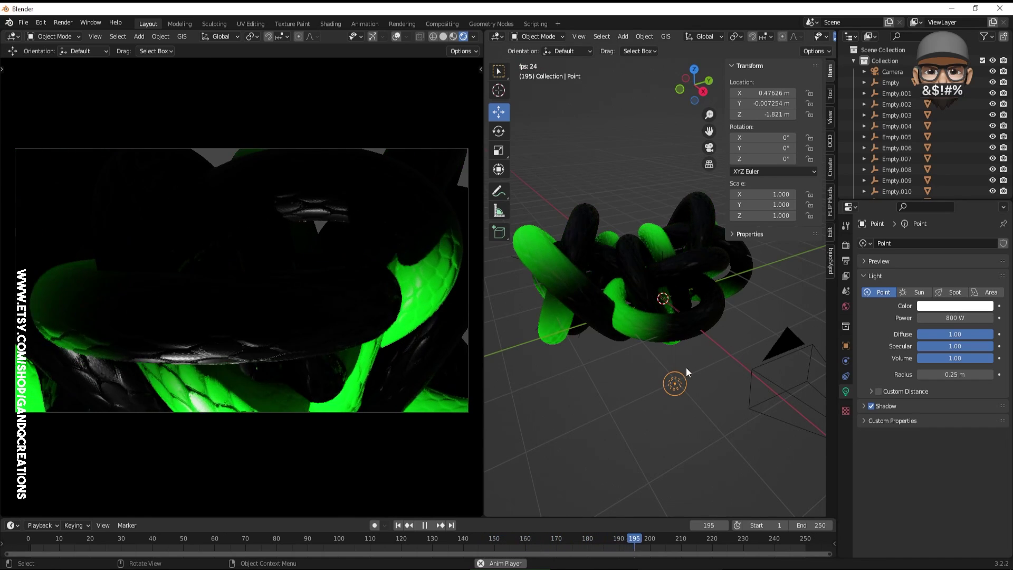
- Stop playback, raise the point light to about Z 0.45 m, and move it back to about X -0.96 m
click(425, 525)
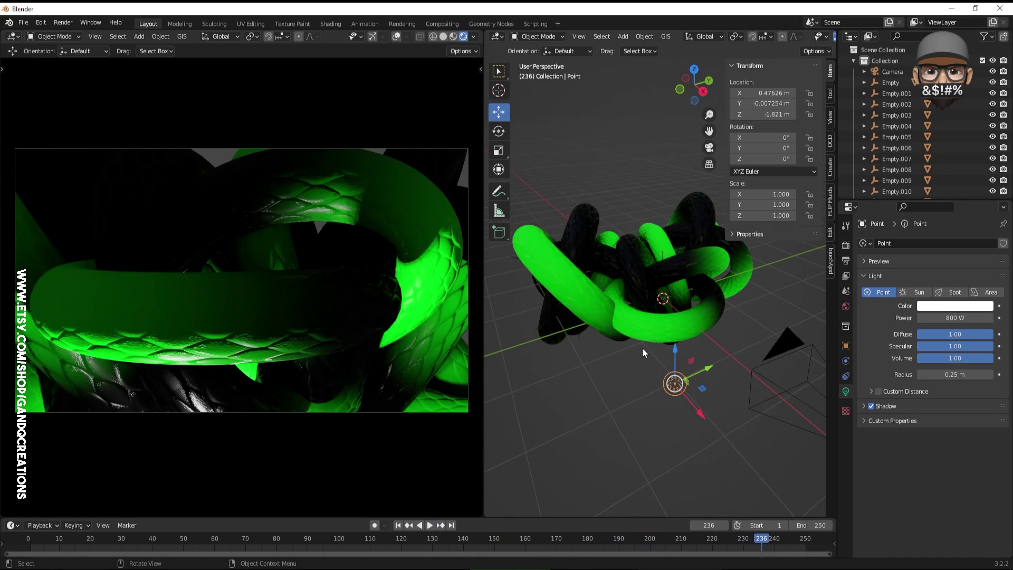
drag(675, 355, 674, 260)
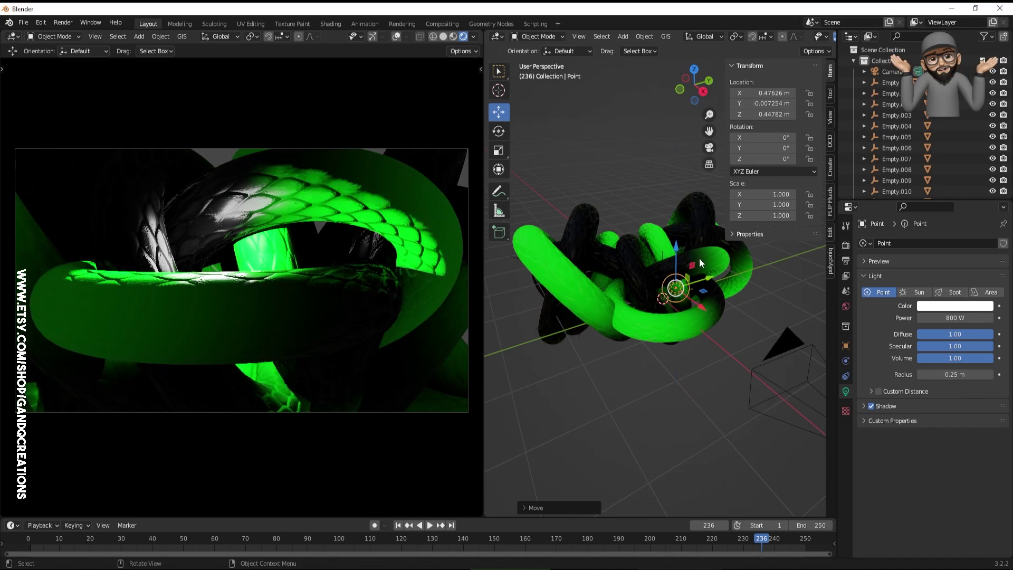
drag(703, 305, 658, 283)
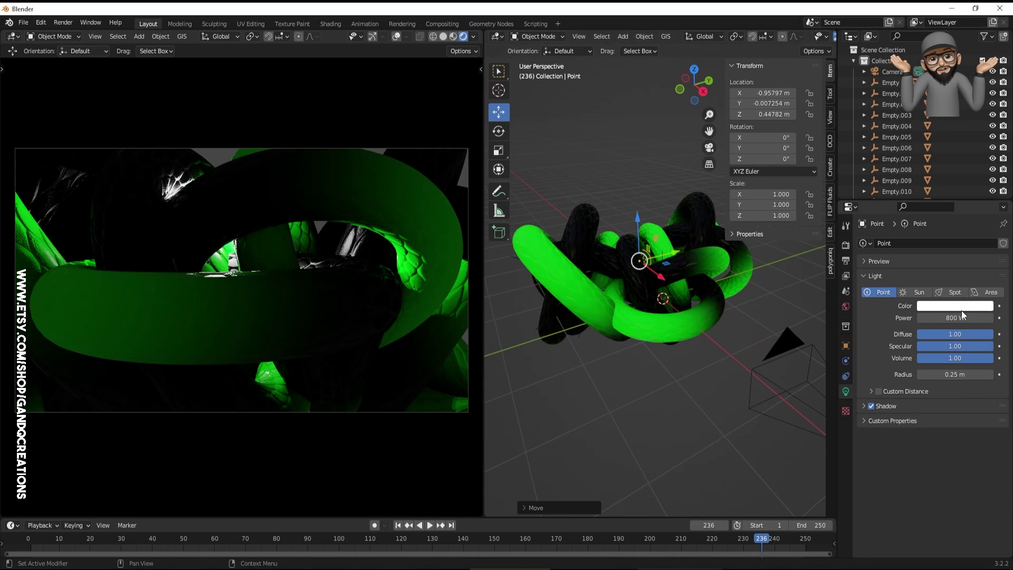
- Change the point light's color to cyan and move the light out in front of the rings
click(945, 306)
click(926, 198)
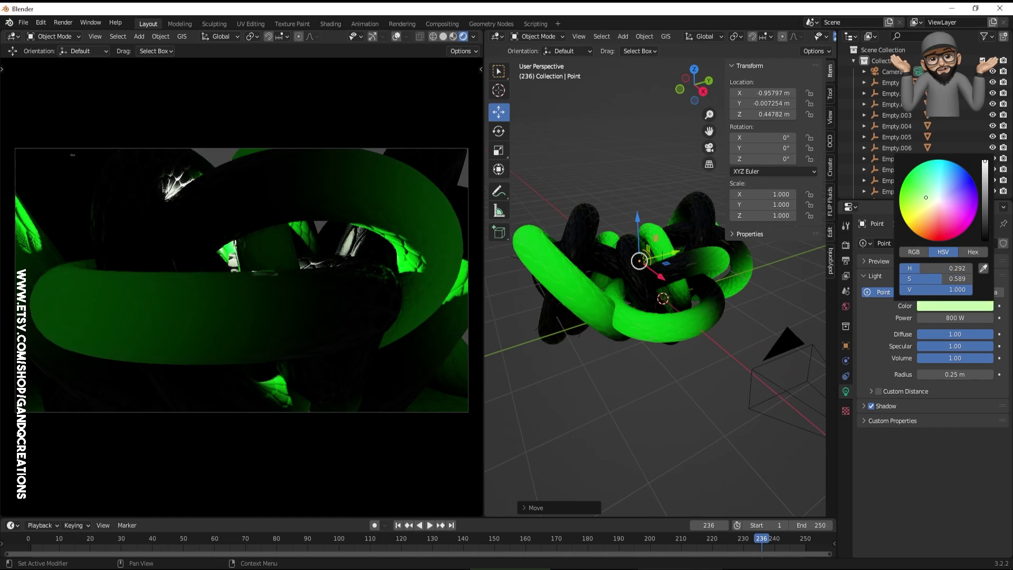
drag(926, 198, 937, 160)
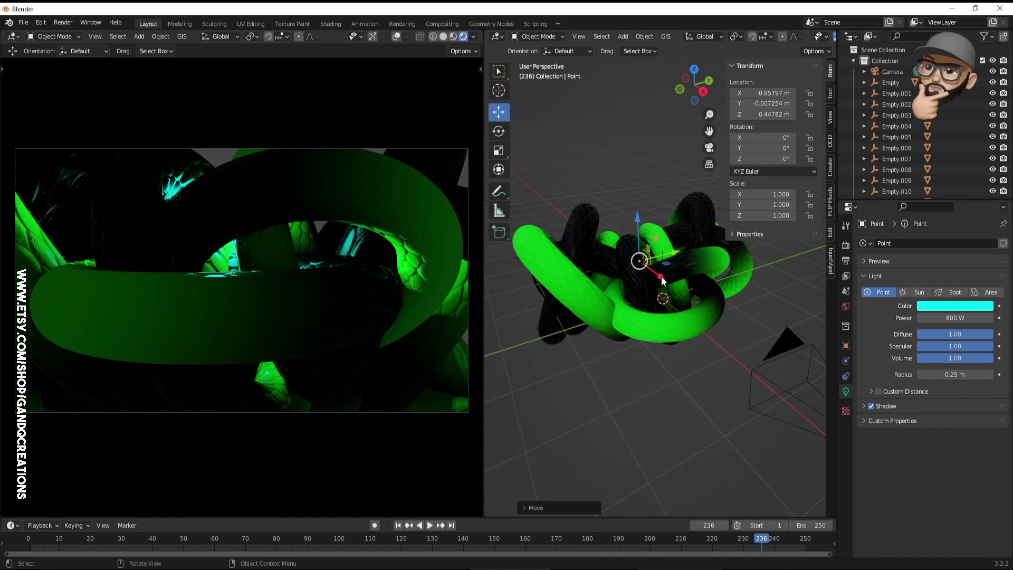
drag(661, 277, 621, 372)
- Select the front ring and set its Snake_Skin material to specular 0.239 and roughness 0.194
click(707, 314)
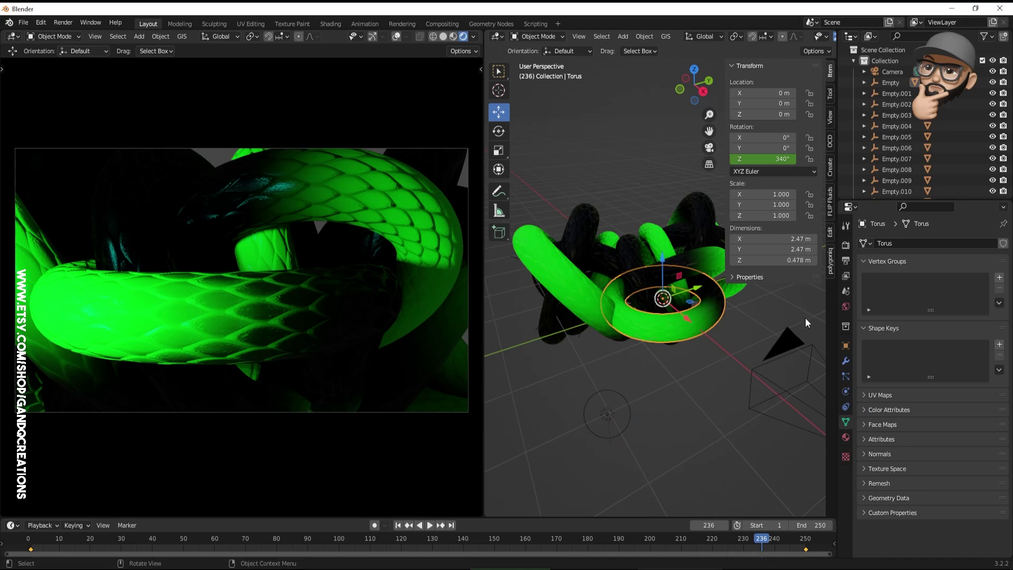
click(845, 437)
scroll(915, 449, down, 4)
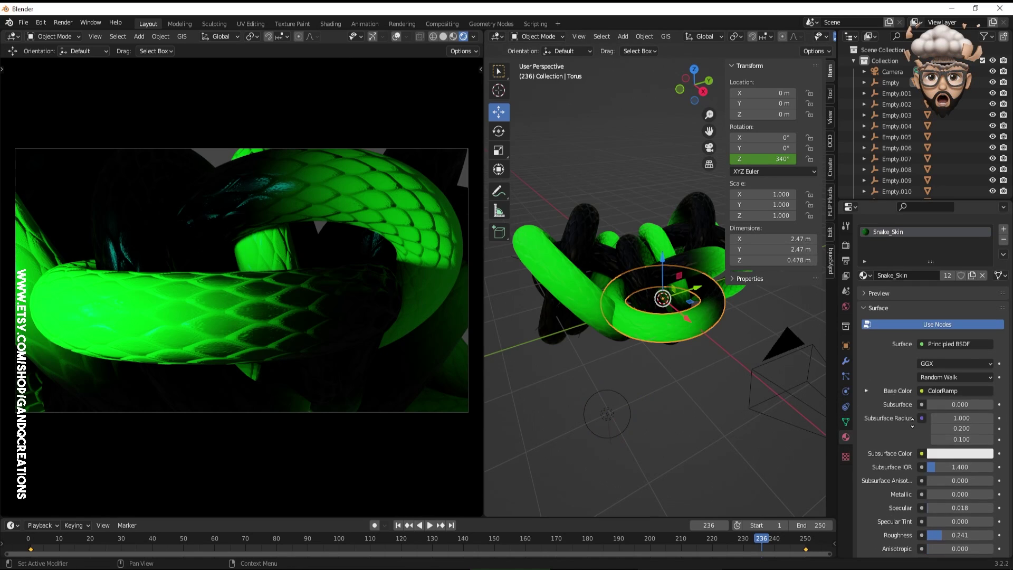
scroll(897, 470, up, 4)
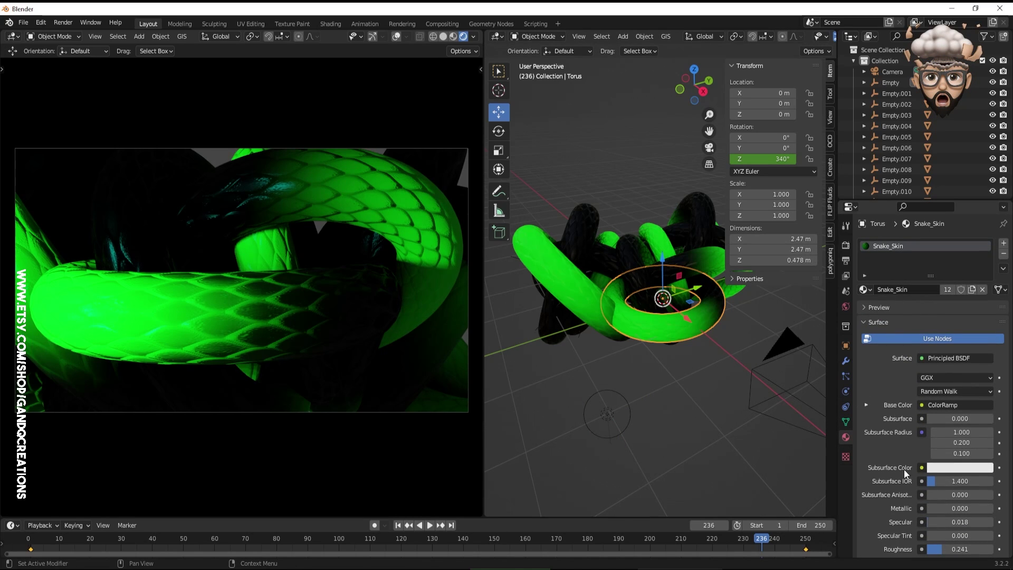
scroll(904, 470, down, 5)
drag(939, 429, 953, 402)
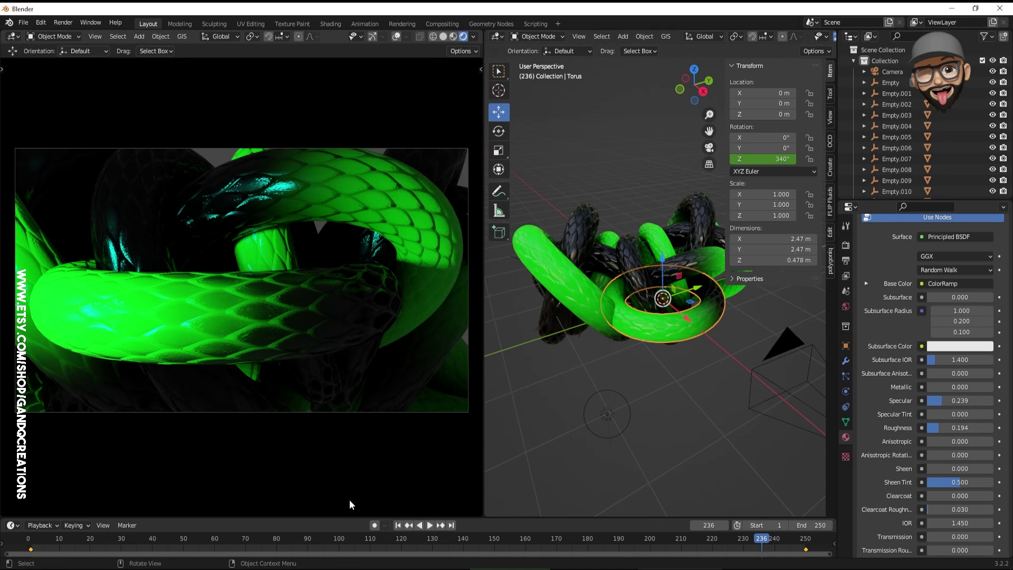
- Play the animation from about frame 64 to check the glossier skin under the cyan light
click(227, 540)
key(space)
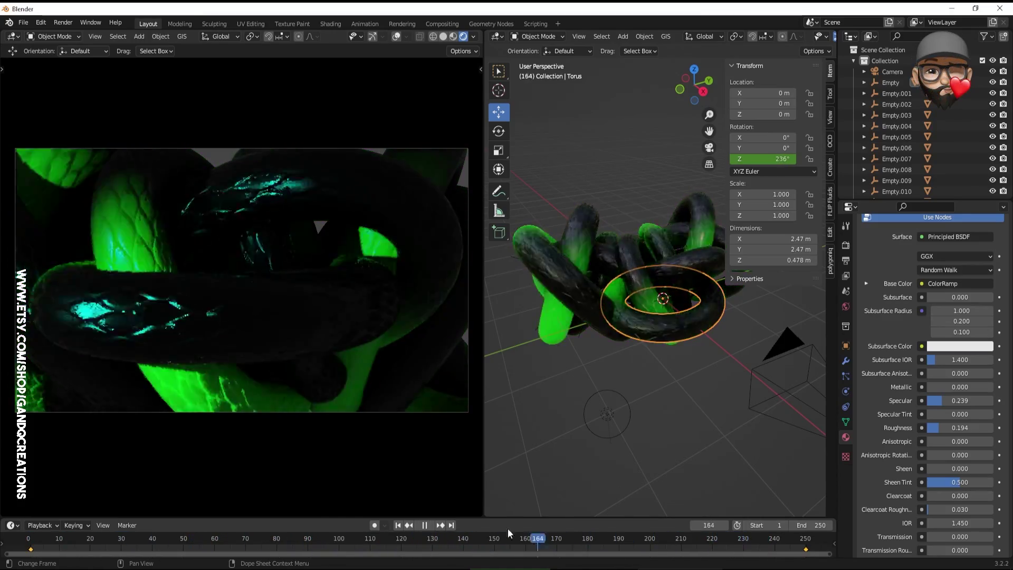
- Stop playback, scrub to frame 123, and delete the cyan point light in front of the rings
key(space)
drag(507, 528, 410, 511)
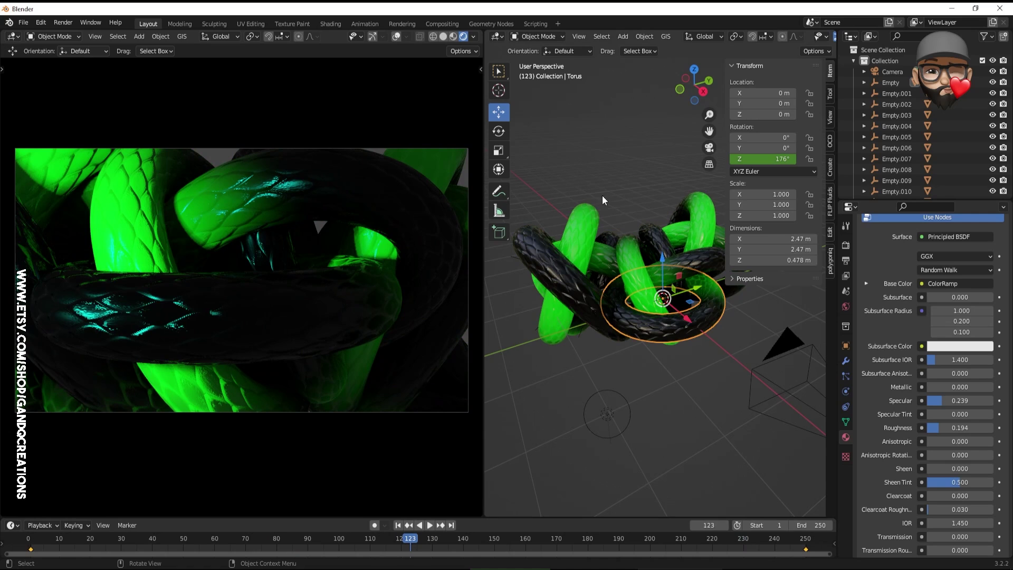
middle_drag(515, 246, 663, 345)
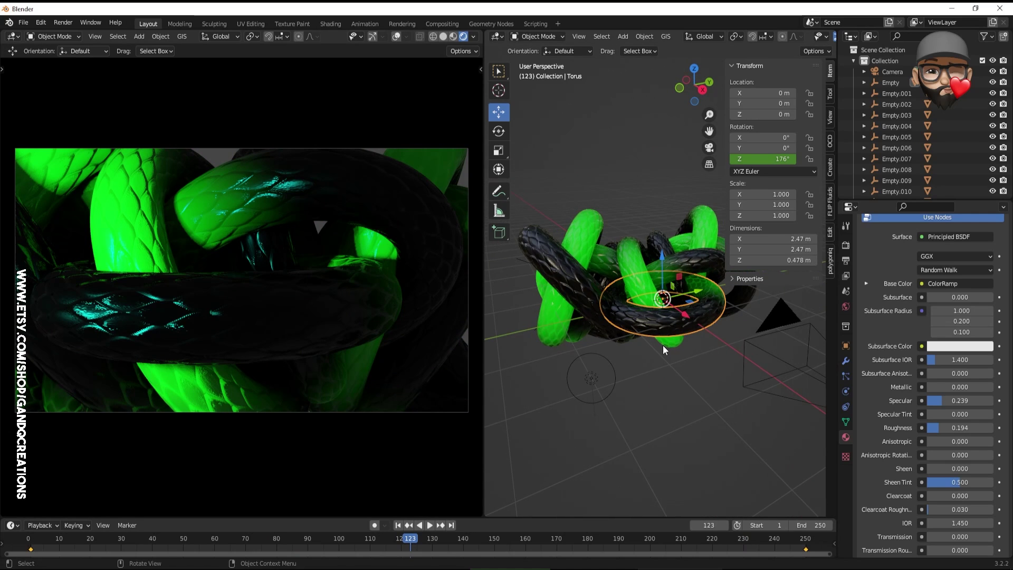
click(626, 373)
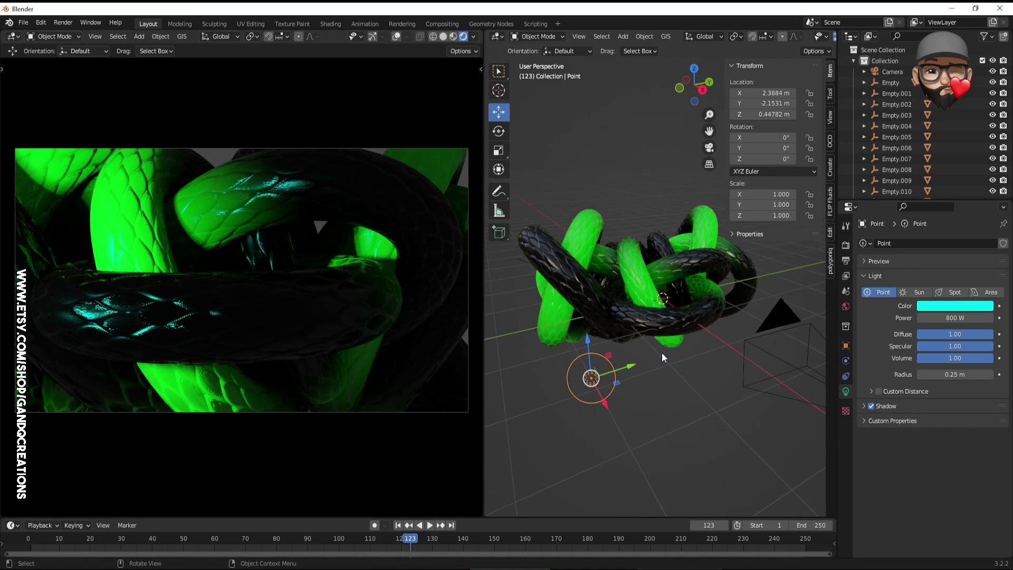
key(Delete)
middle_drag(735, 312, 634, 357)
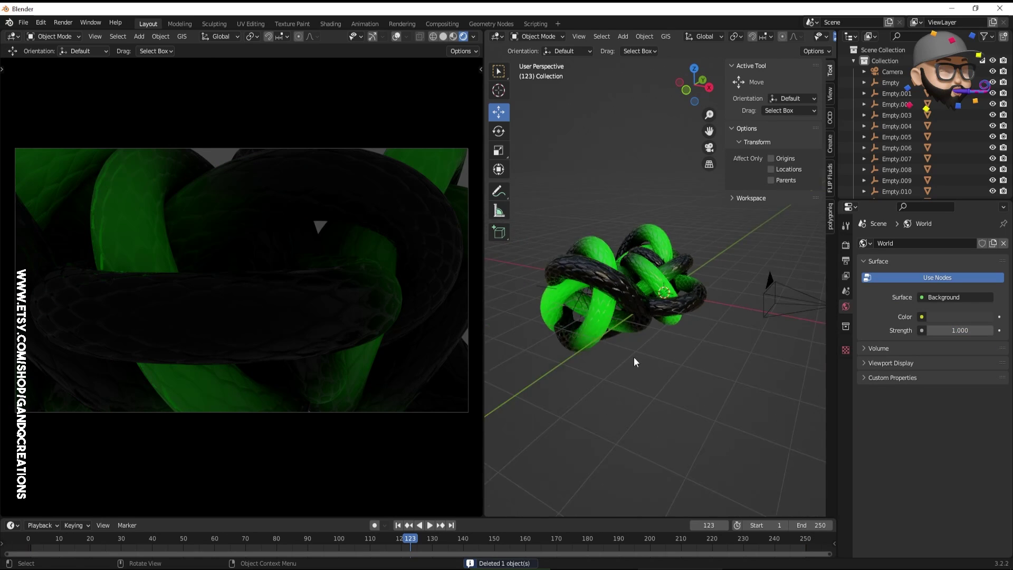
- Switch the render engine to Cycles and set its device to GPU Compute
scroll(634, 357, down, 3)
click(845, 248)
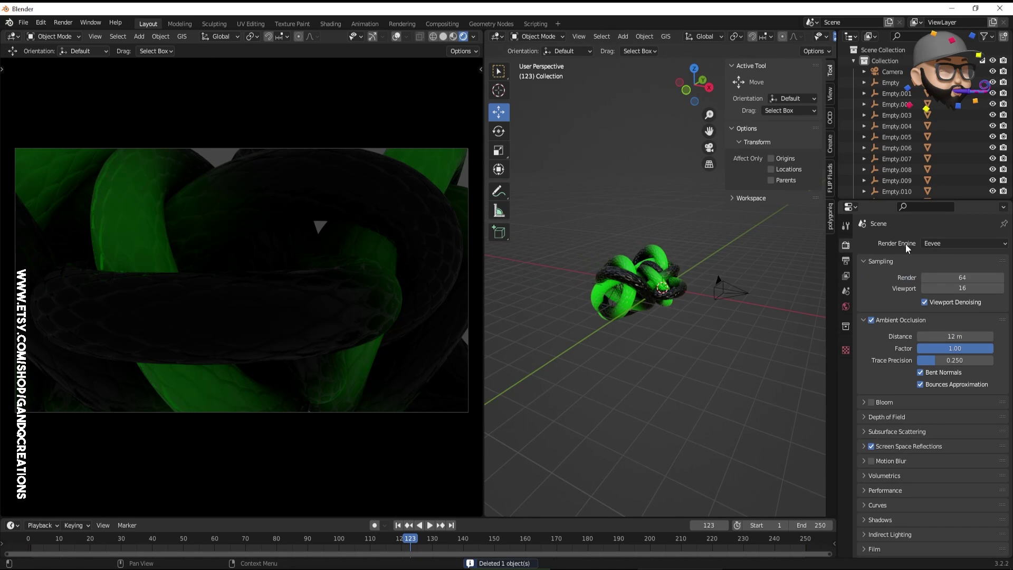
click(940, 245)
click(933, 278)
click(940, 268)
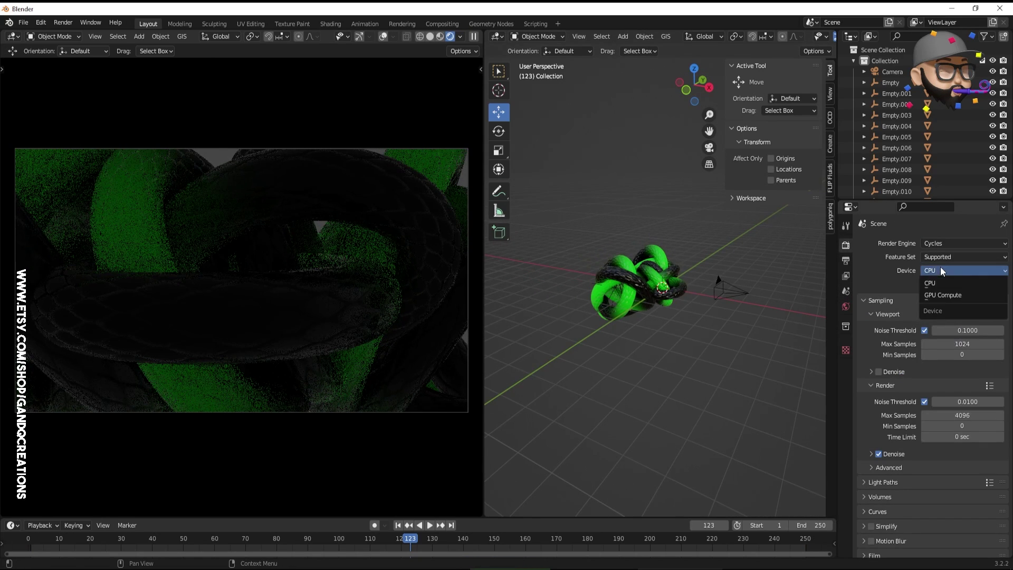
click(945, 295)
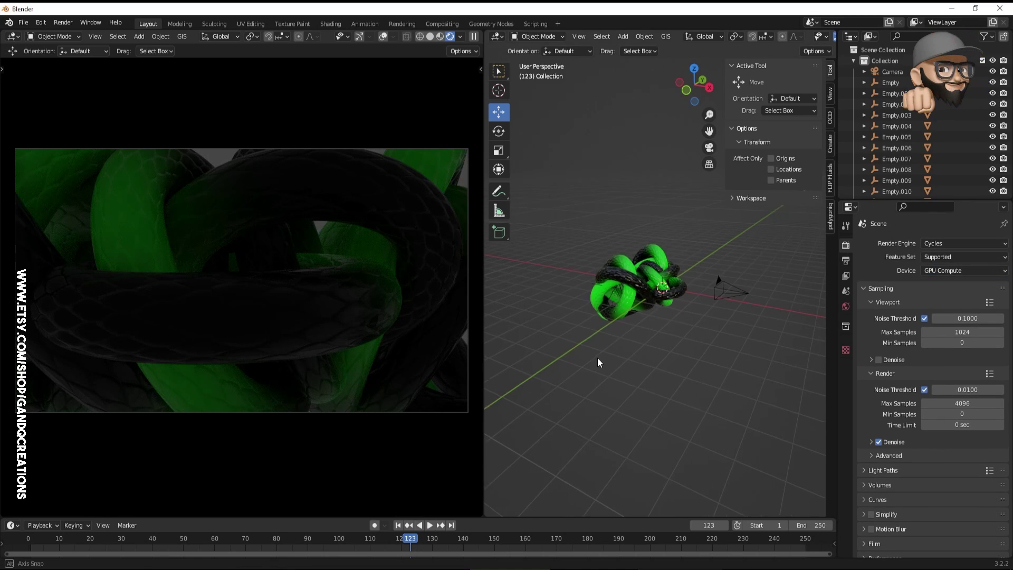
- Add a plane mesh at the world origin and scale it up to about 13.9 m per side
middle_drag(597, 357, 732, 292)
click(622, 36)
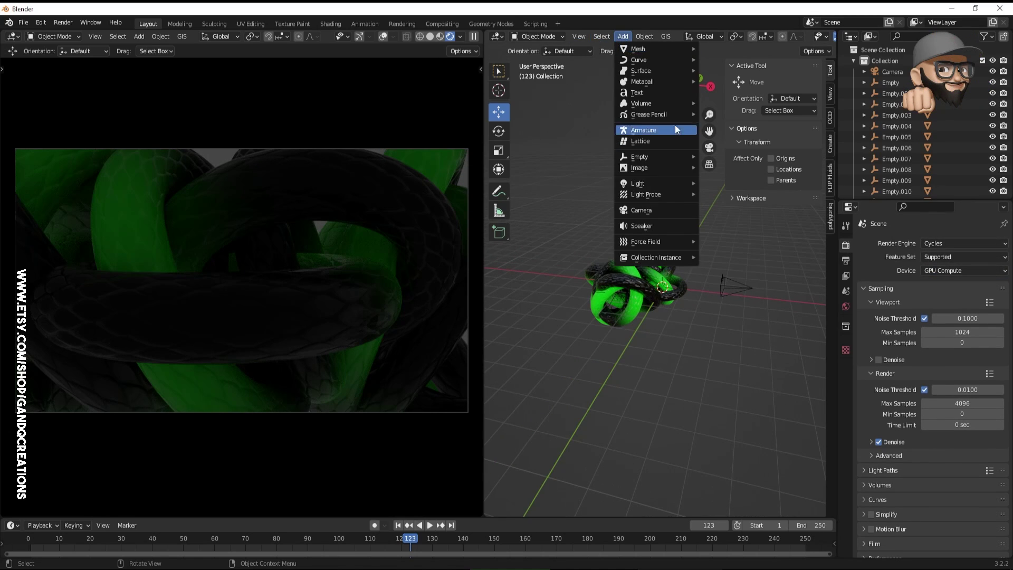
mouse_move(651, 58)
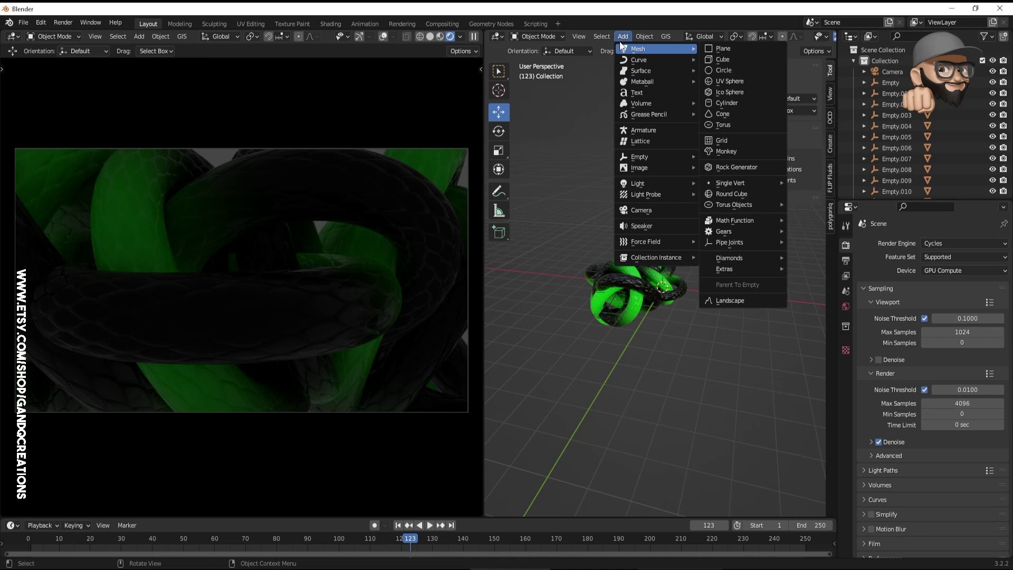
click(735, 53)
key(s)
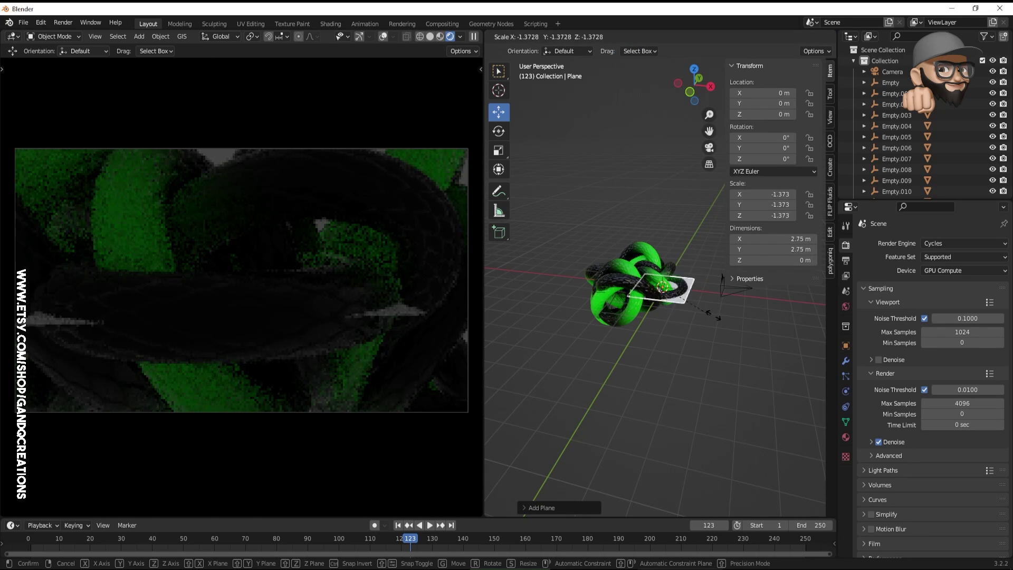
click(587, 326)
- Rotate the plane to about 81° around Y and move it behind the rings to about X -3.32 m
click(498, 131)
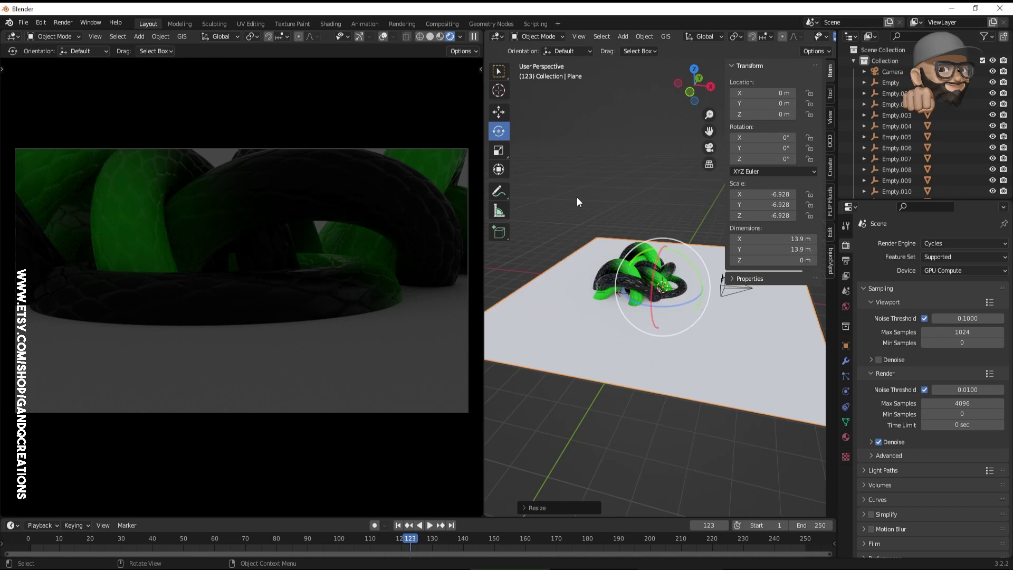
drag(686, 261, 690, 294)
click(499, 112)
drag(46, 541, 233, 546)
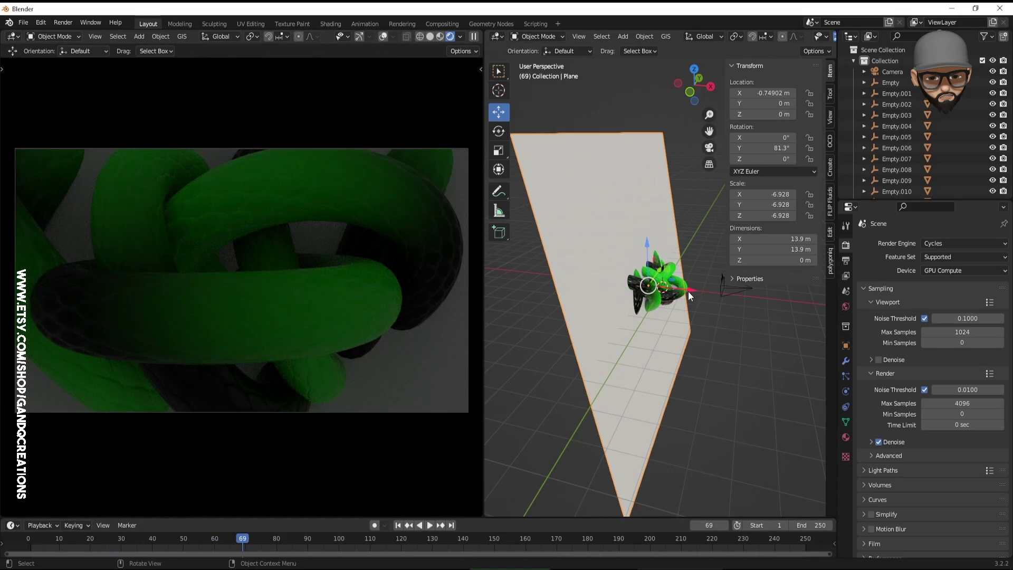
drag(688, 292, 645, 289)
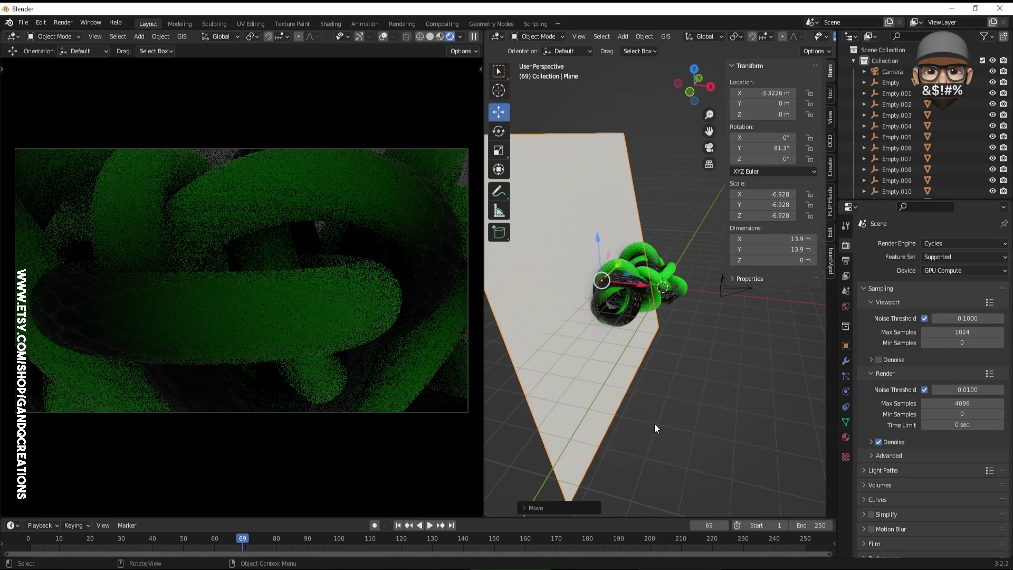
- Create a new material on the backdrop plane and make its base color bright green
middle_drag(655, 423, 586, 392)
click(847, 436)
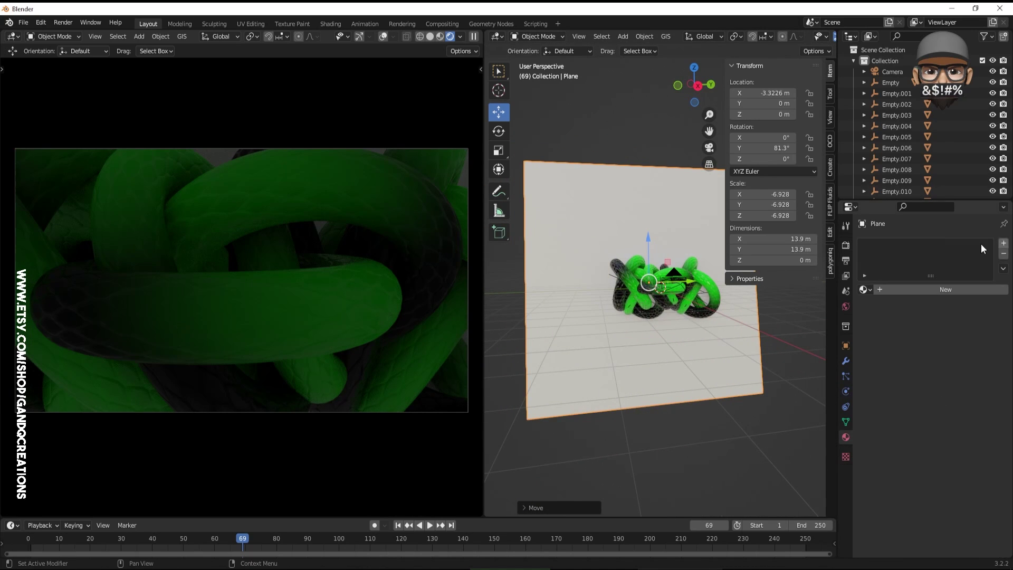
click(927, 288)
click(986, 390)
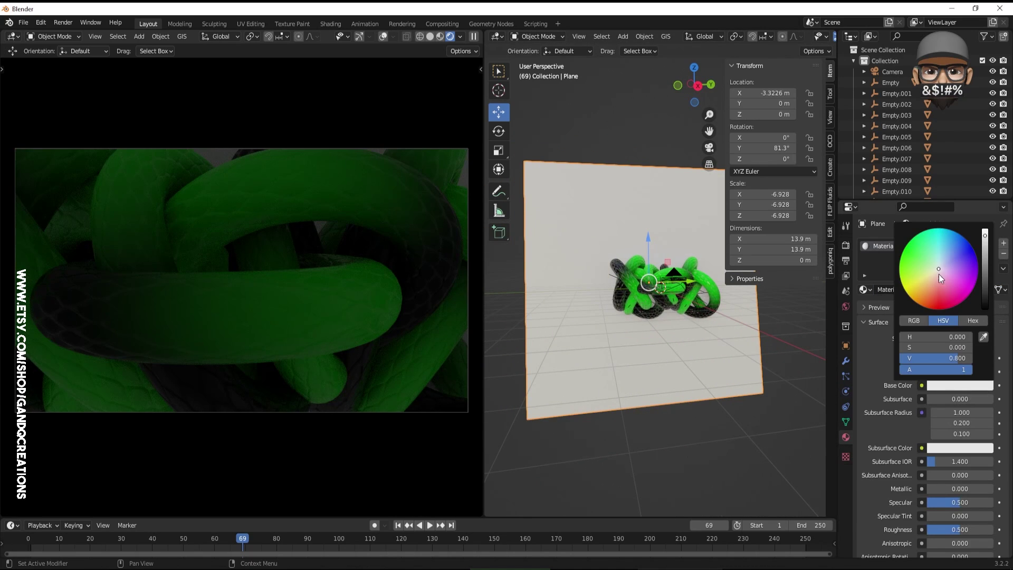
drag(939, 274, 908, 253)
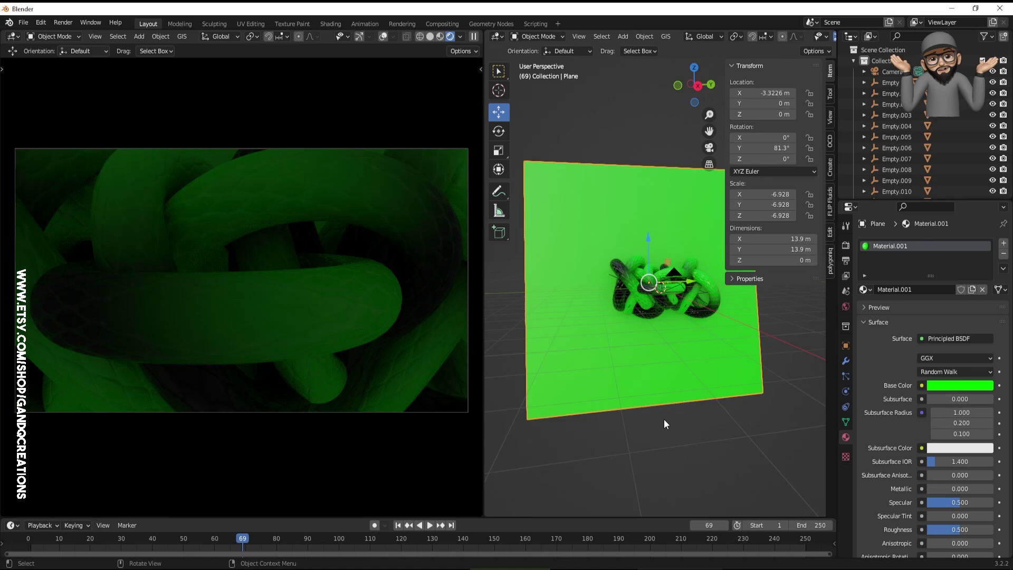
- In the rendered camera view, disable Scene World lighting, choose the second studio HDRI, the warm interior, and lower its strength
middle_drag(664, 419, 668, 331)
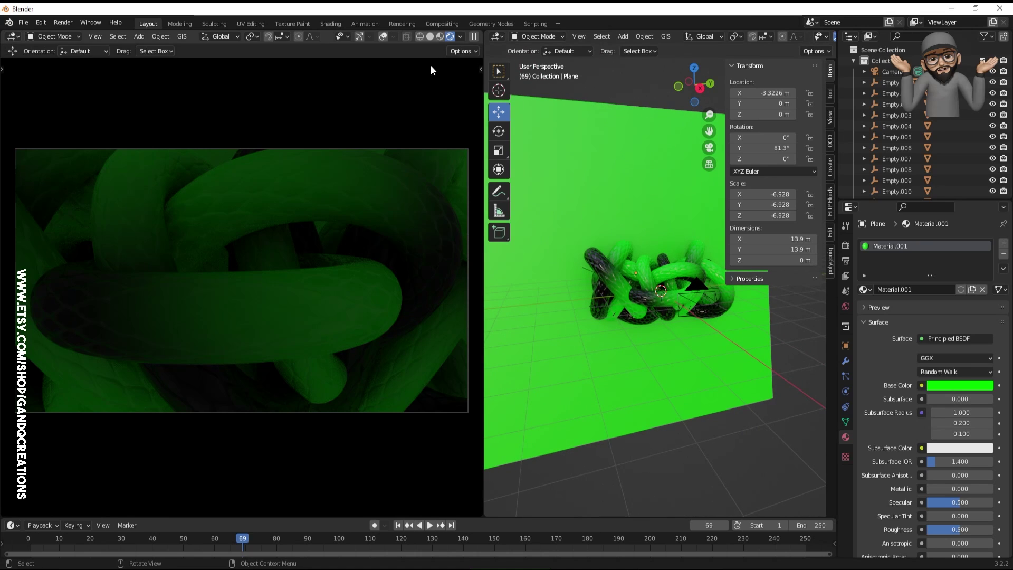
click(461, 36)
click(400, 102)
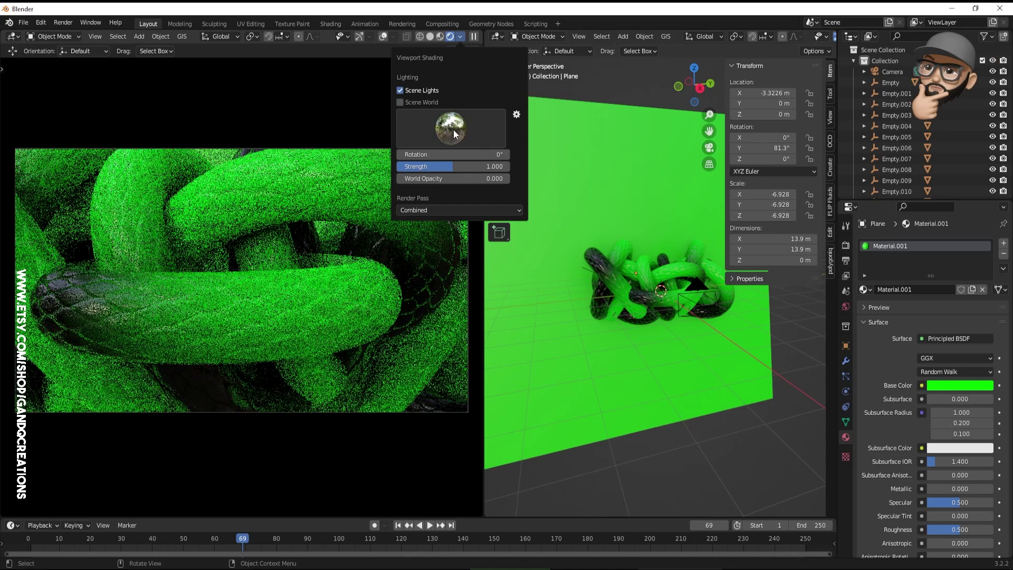
click(448, 138)
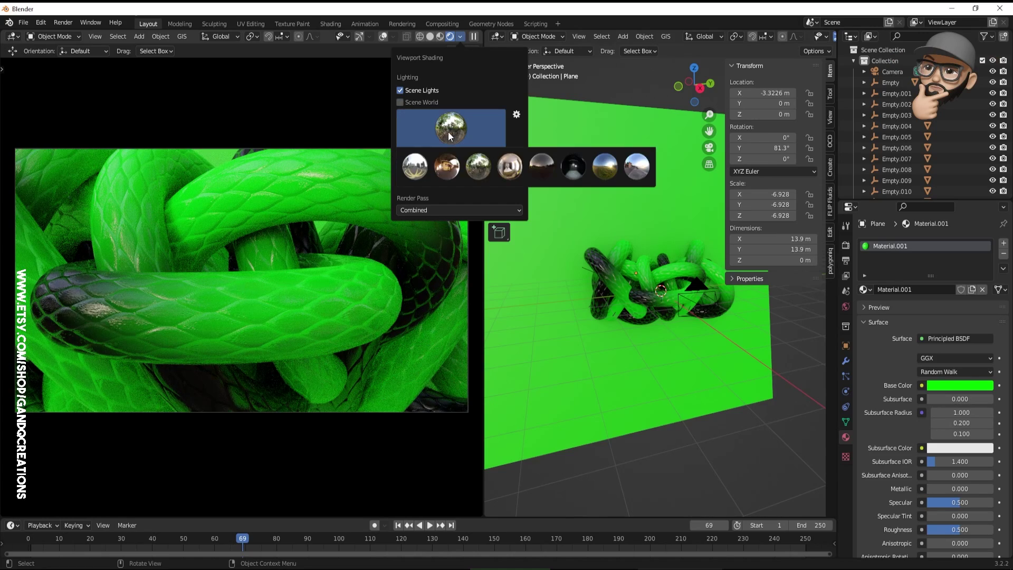
click(445, 170)
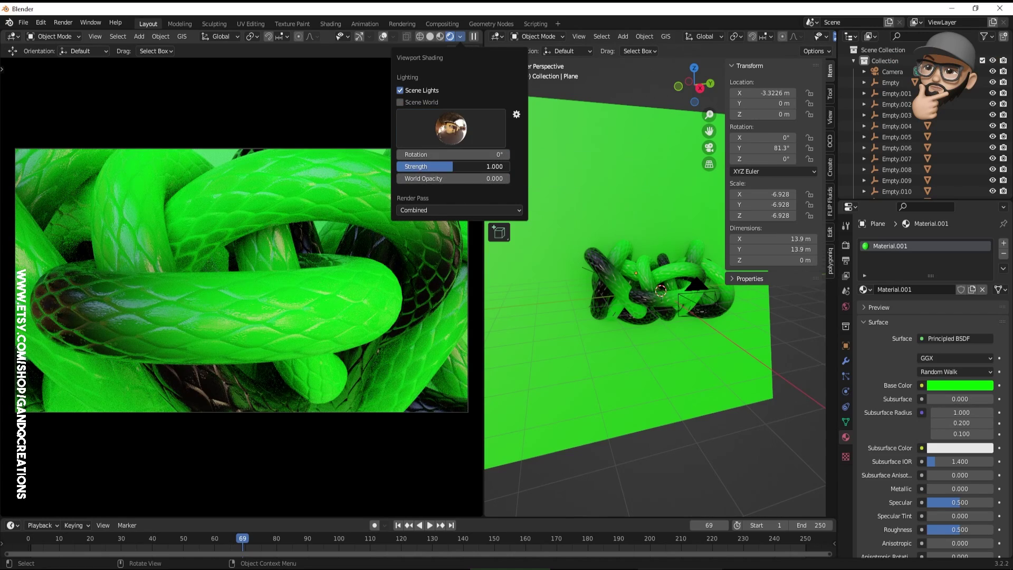
drag(452, 166, 412, 168)
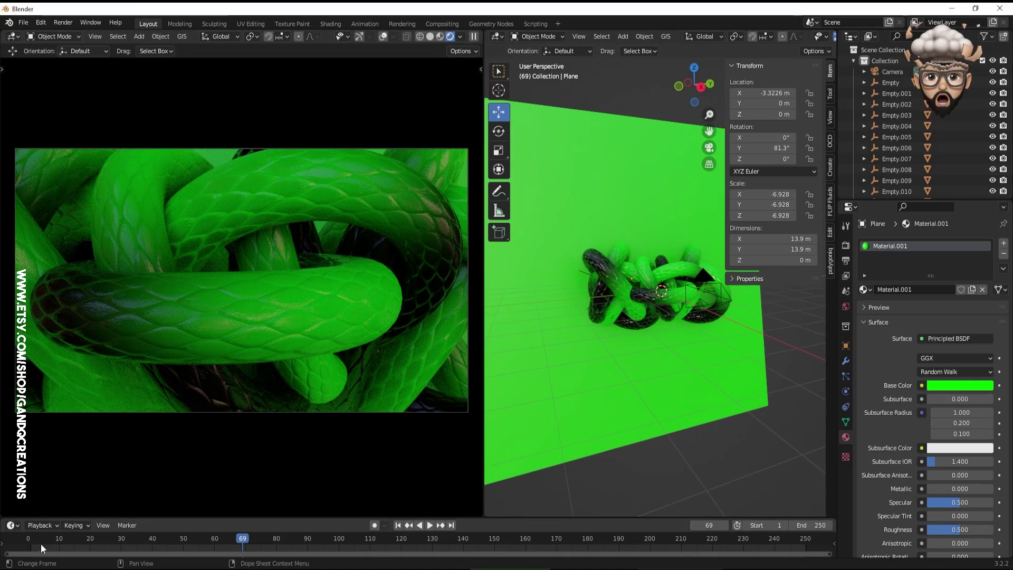
- Enable Cycles viewport denoising and check the rings at frames 44, 113 and 154
drag(40, 544, 165, 539)
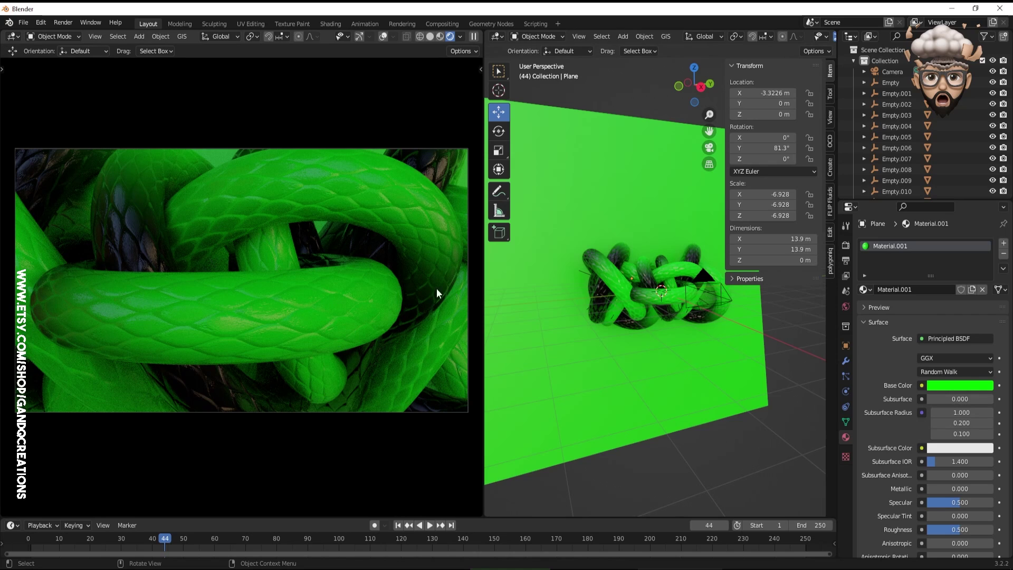
click(846, 246)
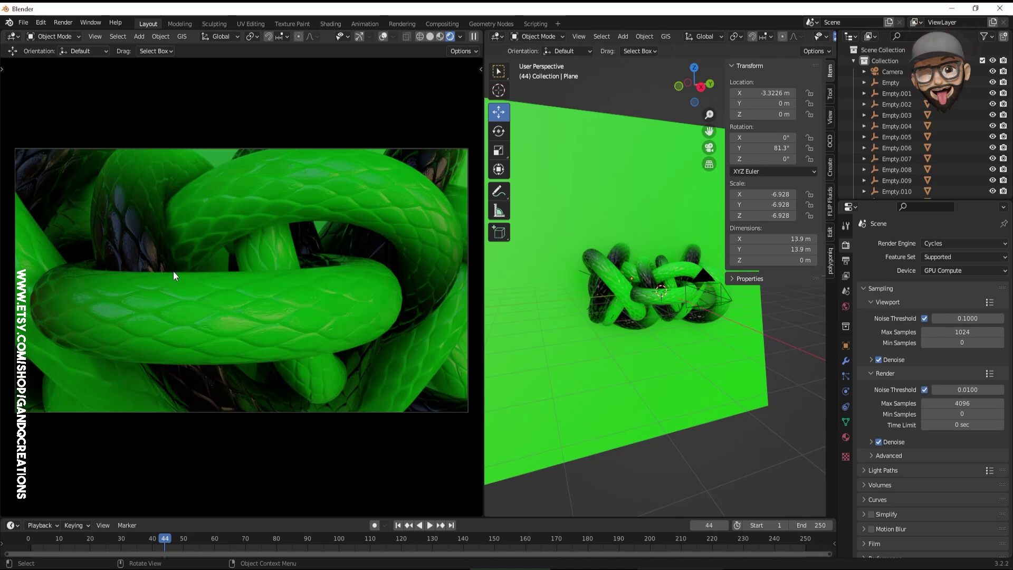
drag(95, 542, 378, 543)
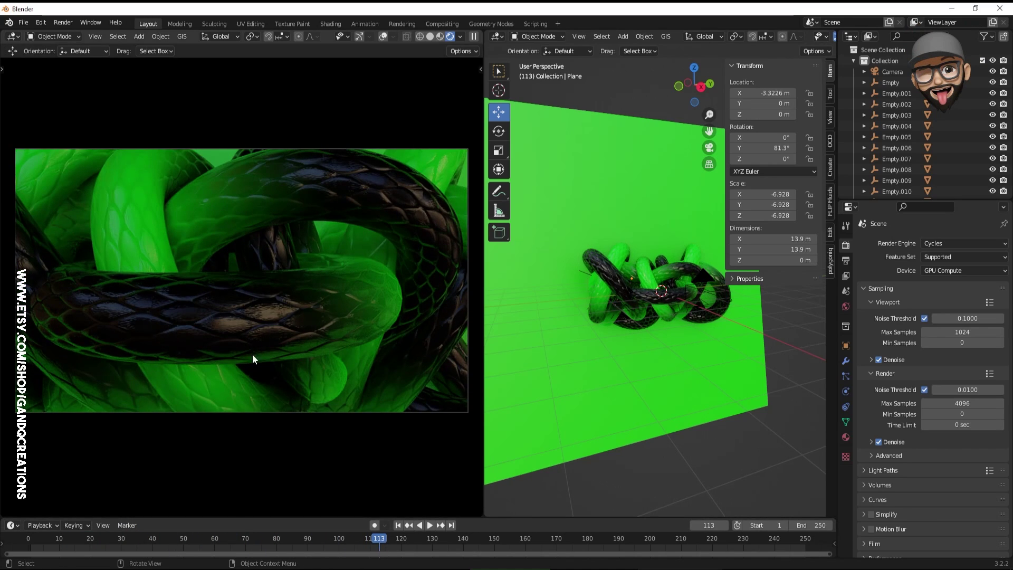
drag(385, 541, 507, 539)
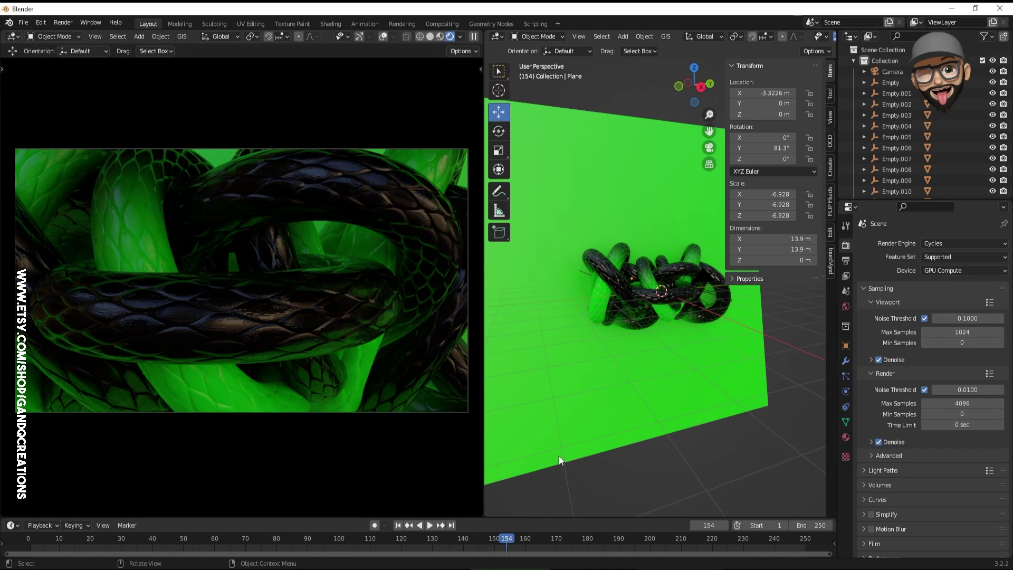
- Split the perspective viewport horizontally and turn the lower area into an Asset Browser showing the Gobos Light Textures library
right_click(548, 516)
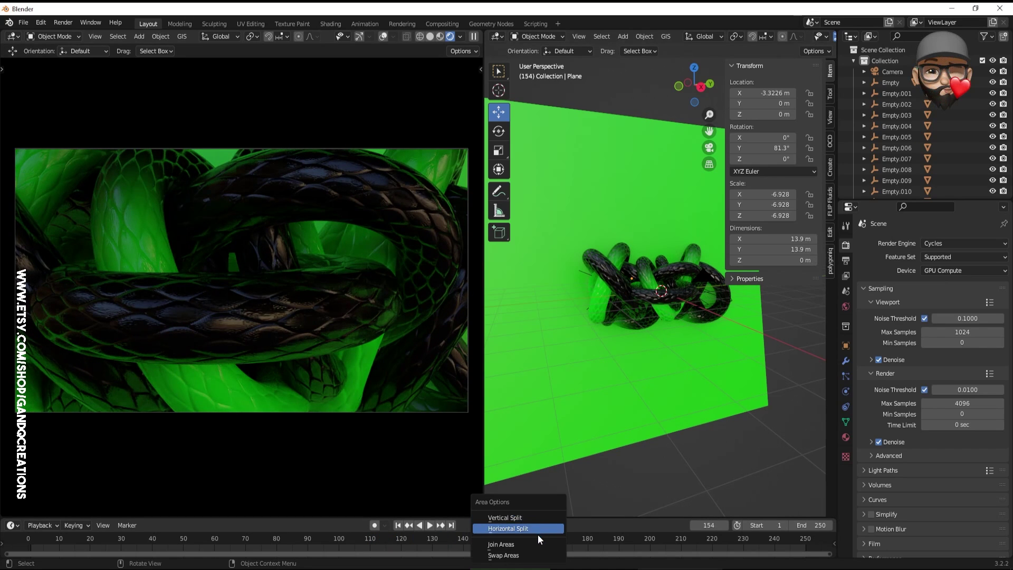
click(538, 529)
click(511, 309)
click(499, 316)
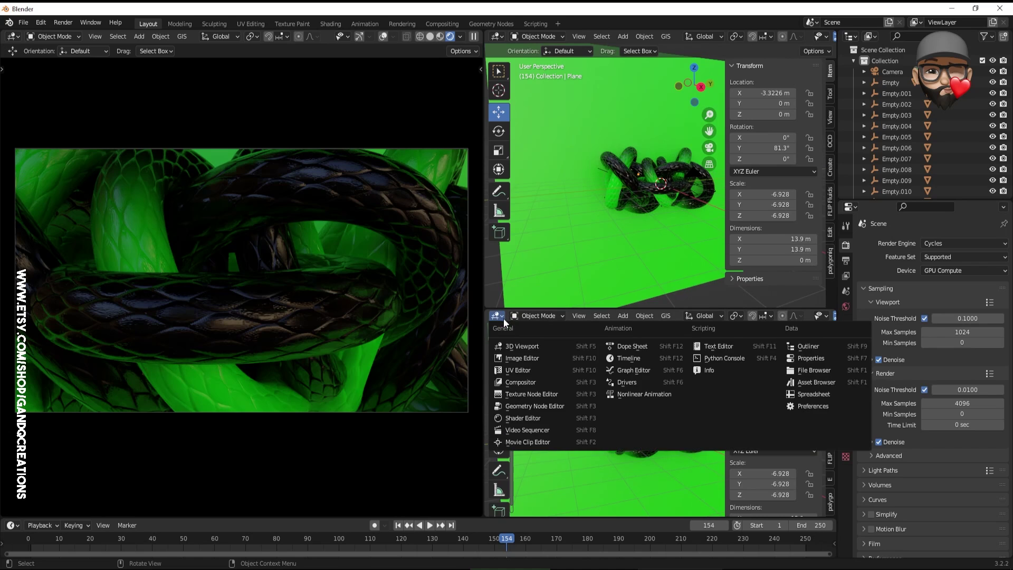
click(815, 381)
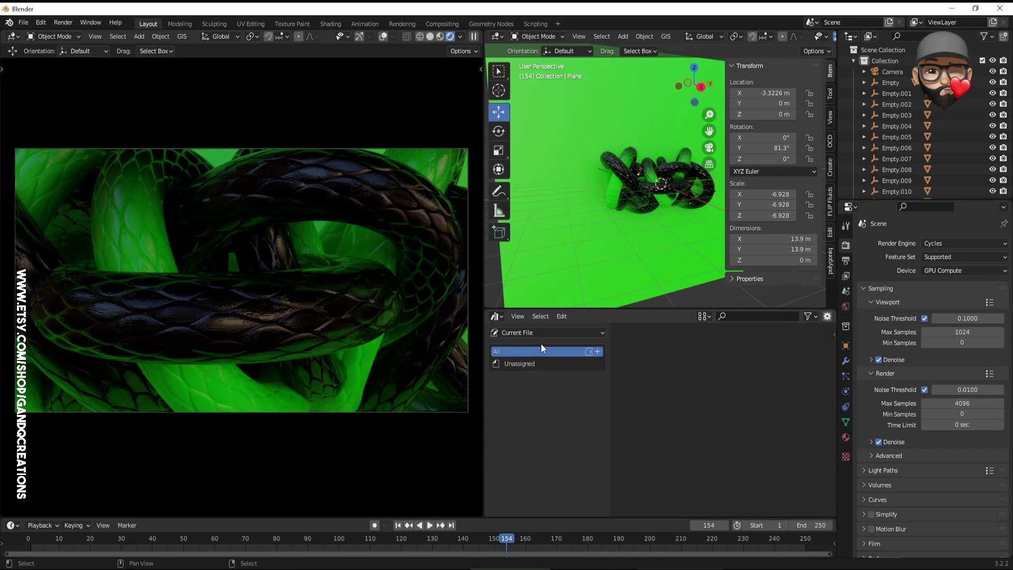
click(530, 333)
click(518, 376)
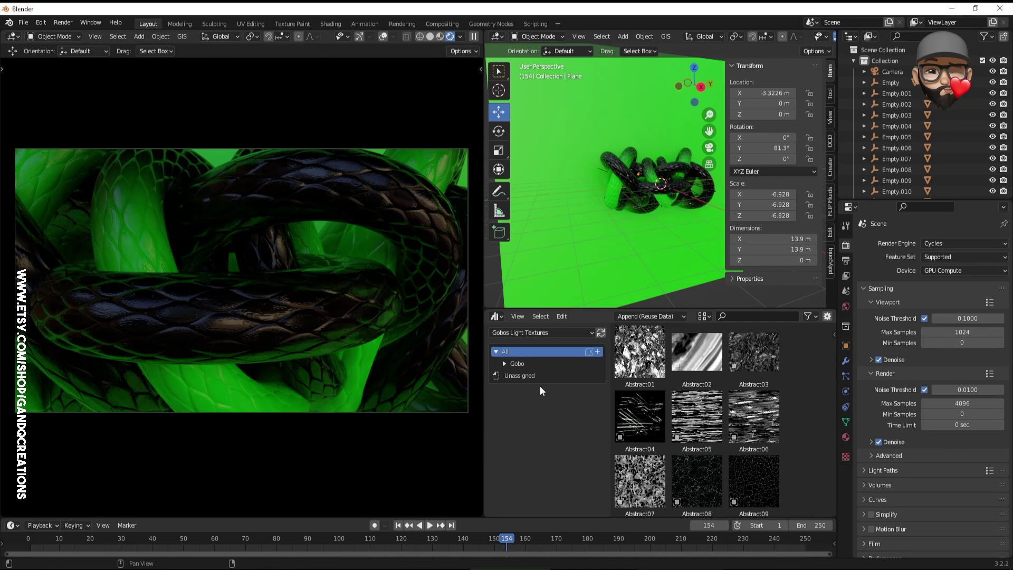
- Expand the Gobo catalog and browse its categories, ending on the Leaves assets
click(505, 364)
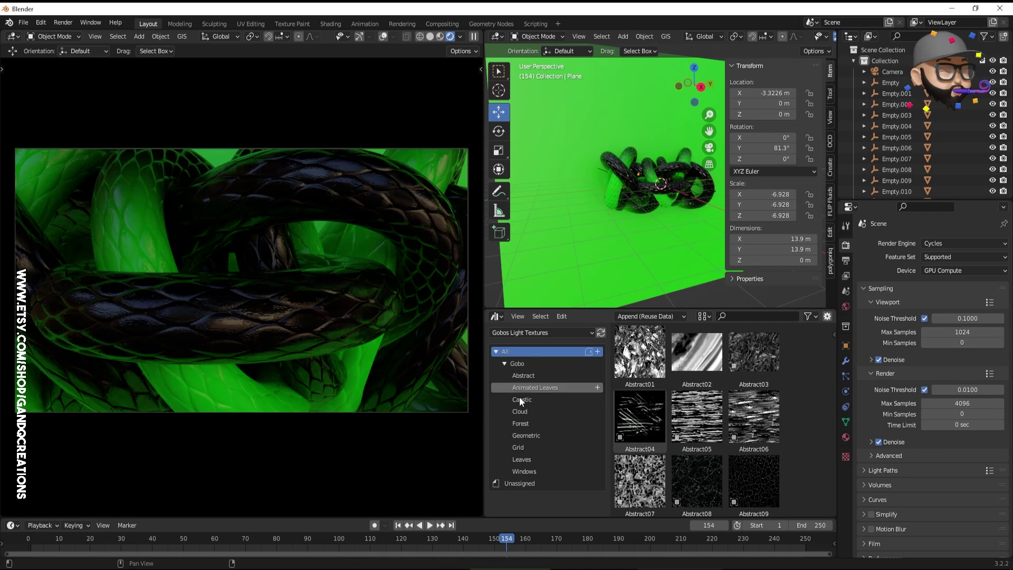
click(553, 387)
click(531, 408)
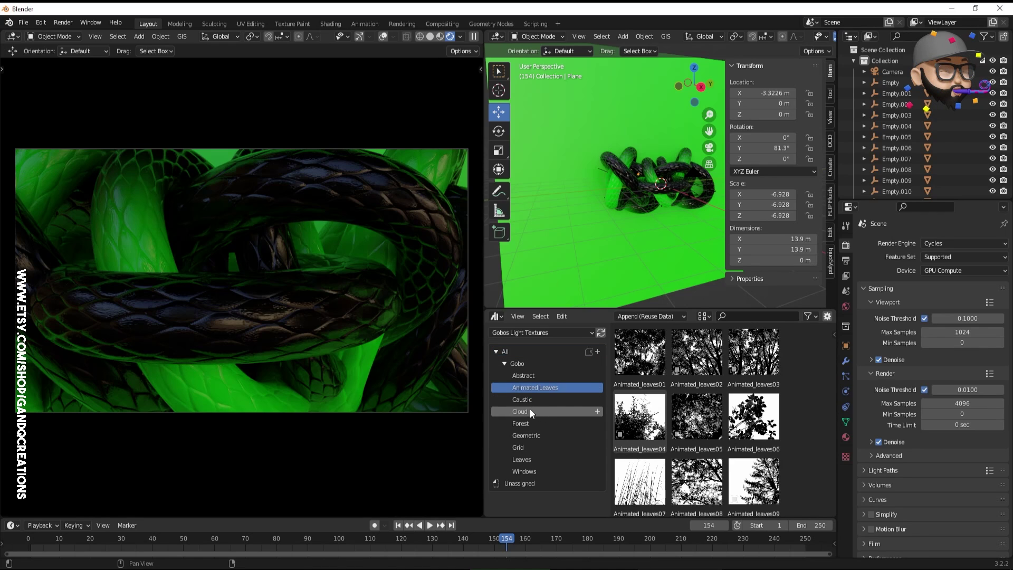
click(528, 423)
click(531, 436)
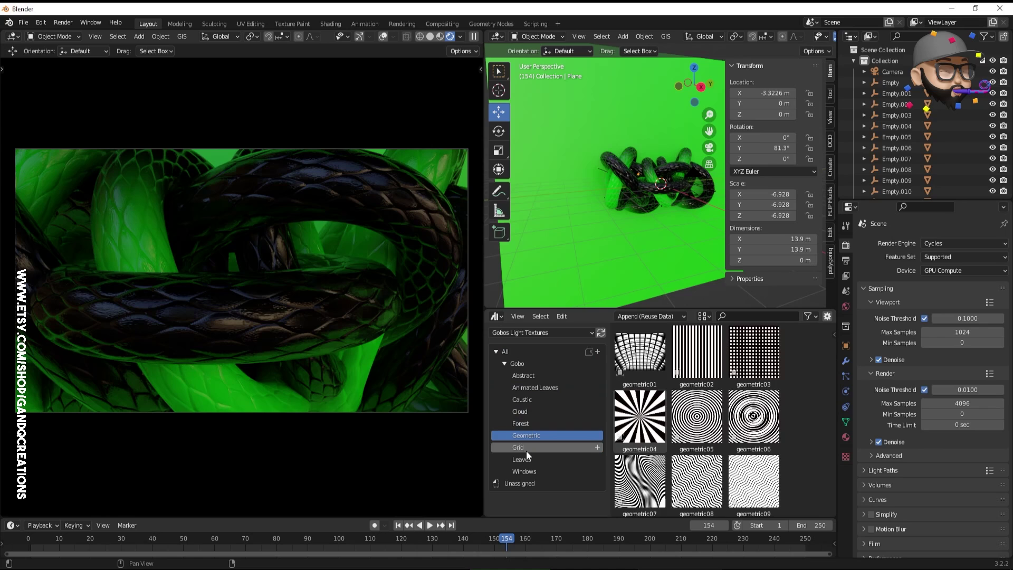
click(527, 449)
click(528, 460)
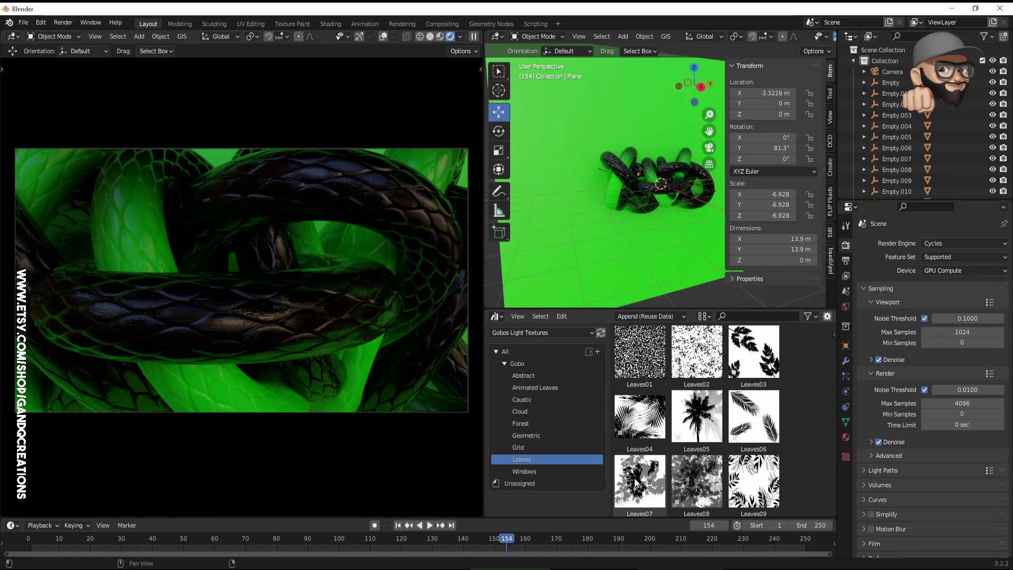
- Add the Leaves07 gobo light onto the rings and raise it to about Z 4.49 m
drag(638, 495, 657, 182)
scroll(669, 270, down, 5)
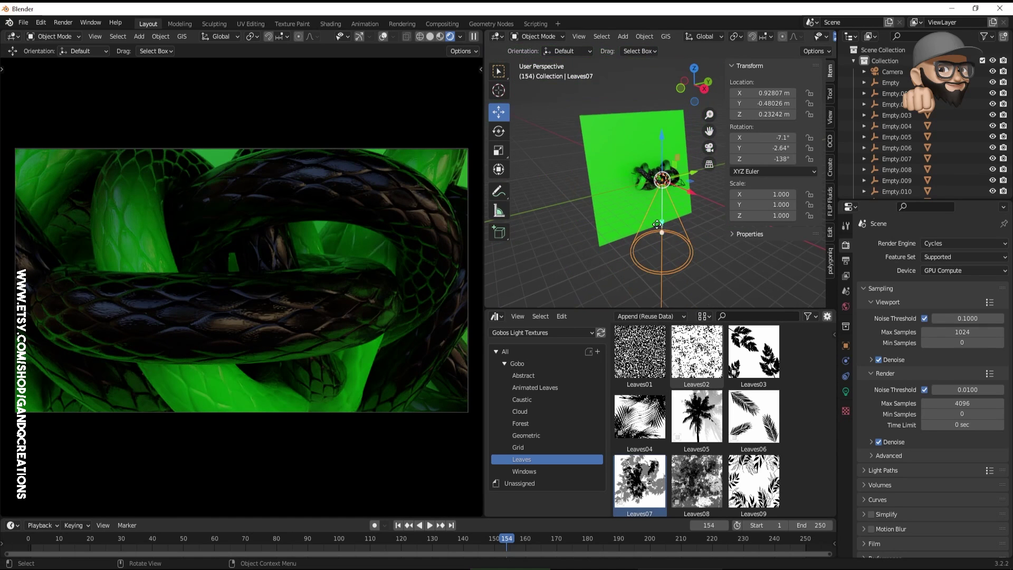
drag(661, 137, 700, 96)
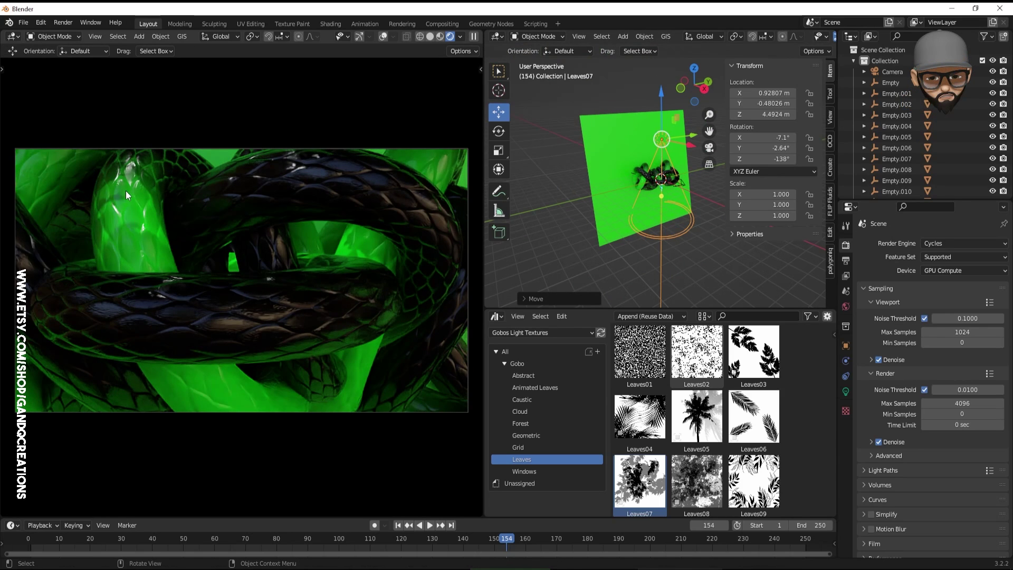
- Shift the Leaves07 light along X to about 7.72 m and rotate it to about X -38.1°, Y -31.8°, Z -129°
drag(685, 145, 701, 143)
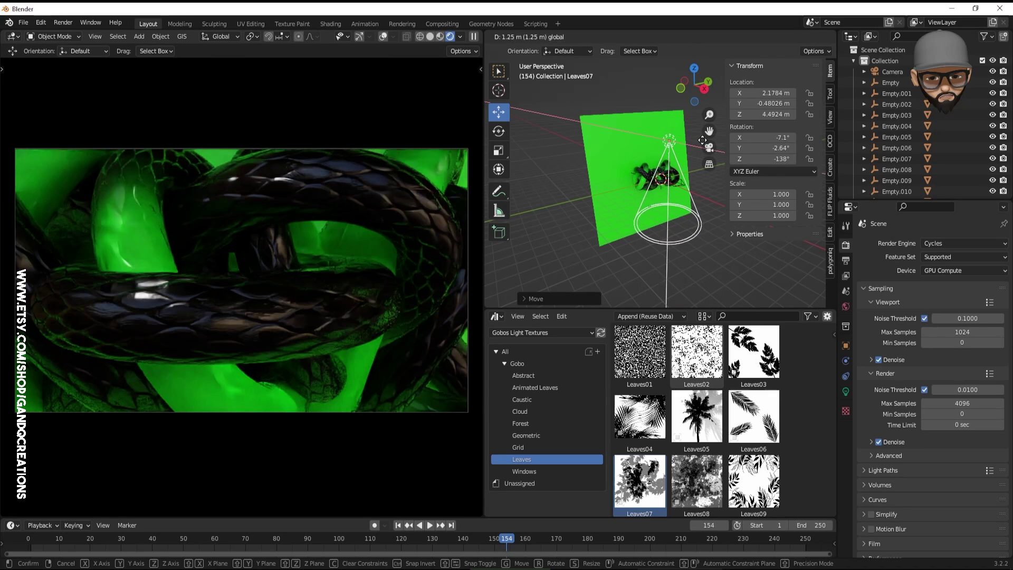
click(499, 132)
drag(694, 127, 596, 248)
click(498, 112)
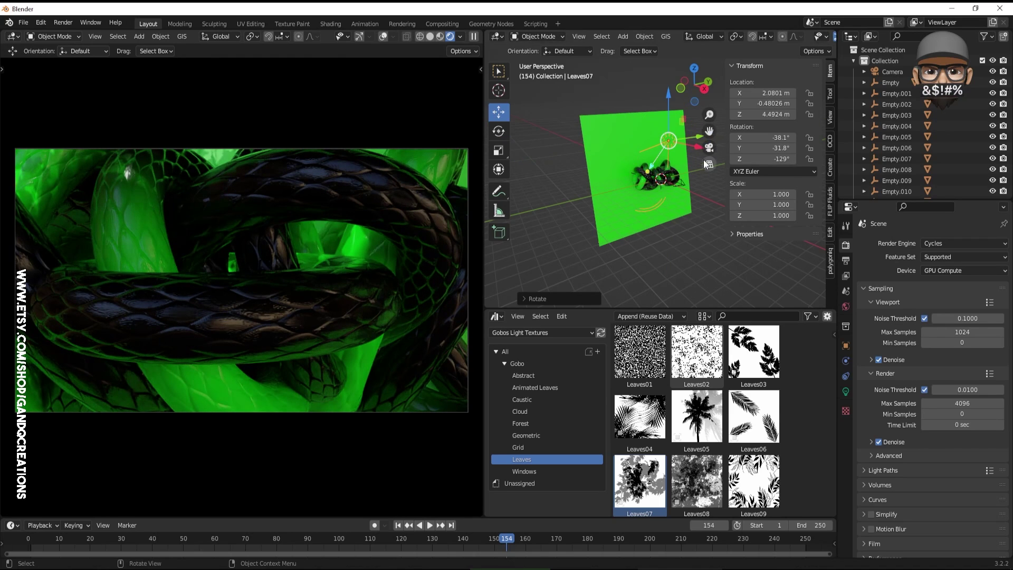
drag(701, 150, 736, 153)
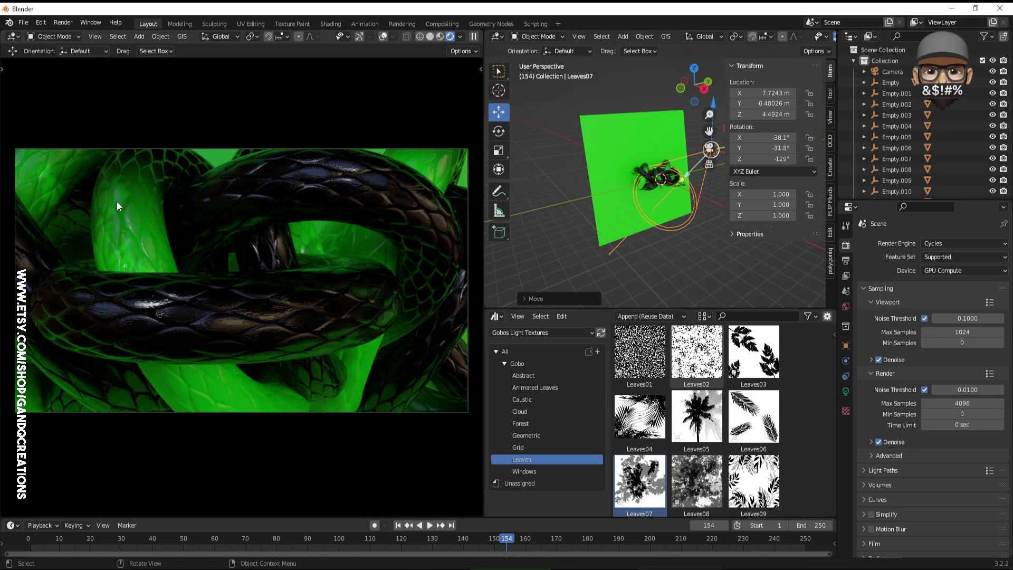
- Play the animation up to frame 230 and set the Leaves07 spot light's radius to 0.03 m
click(430, 525)
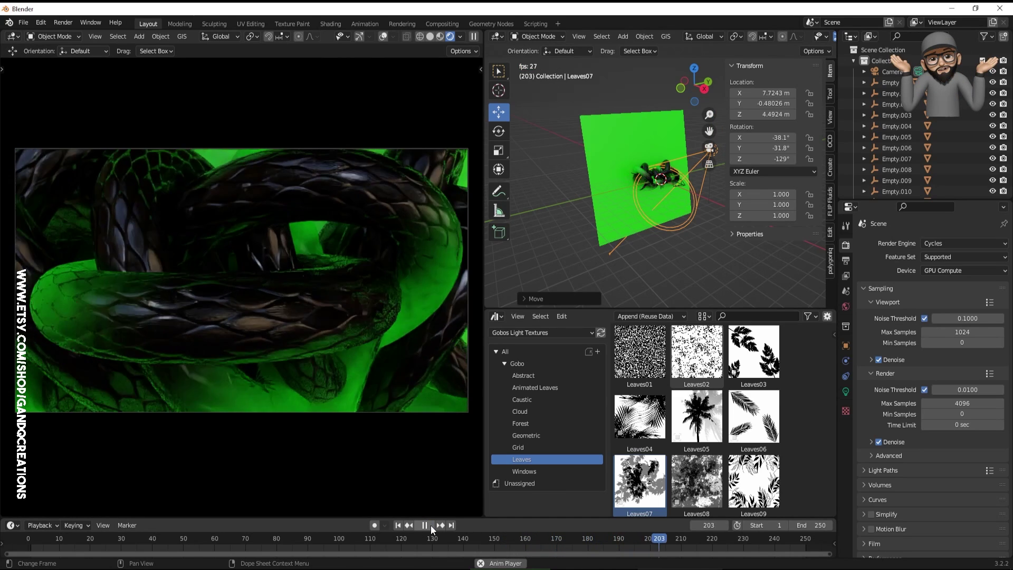
click(430, 525)
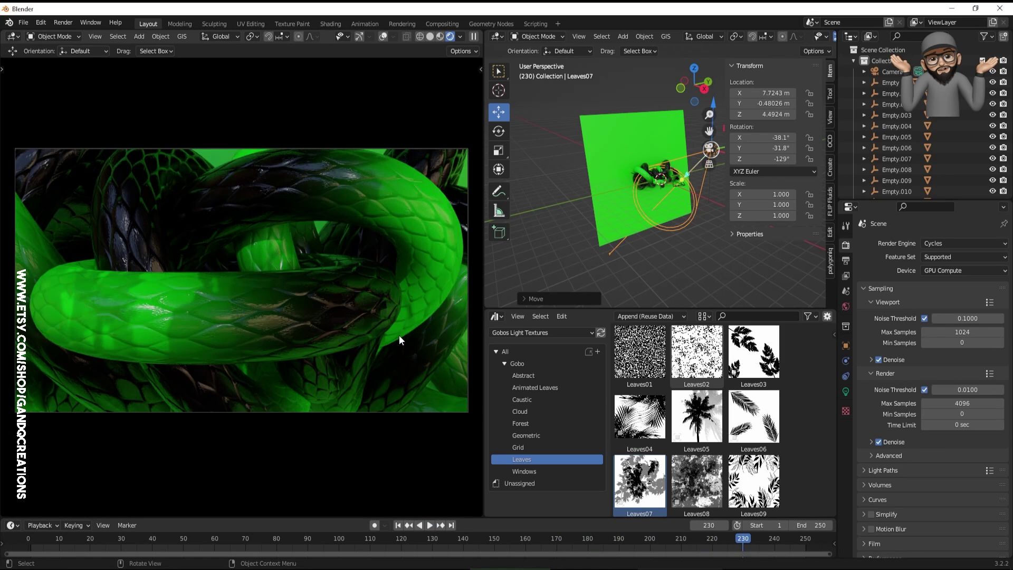
click(845, 391)
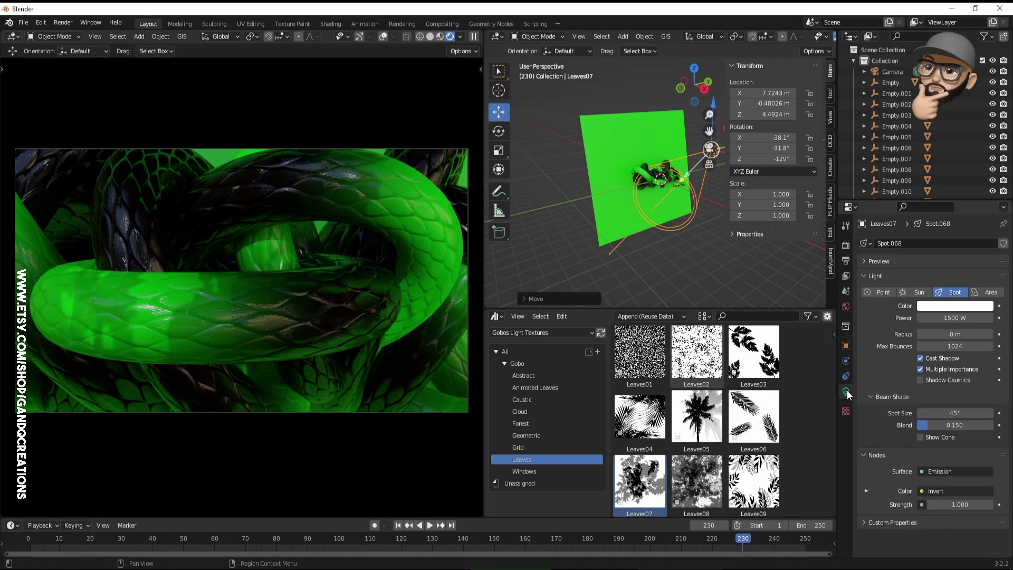
drag(955, 334, 963, 334)
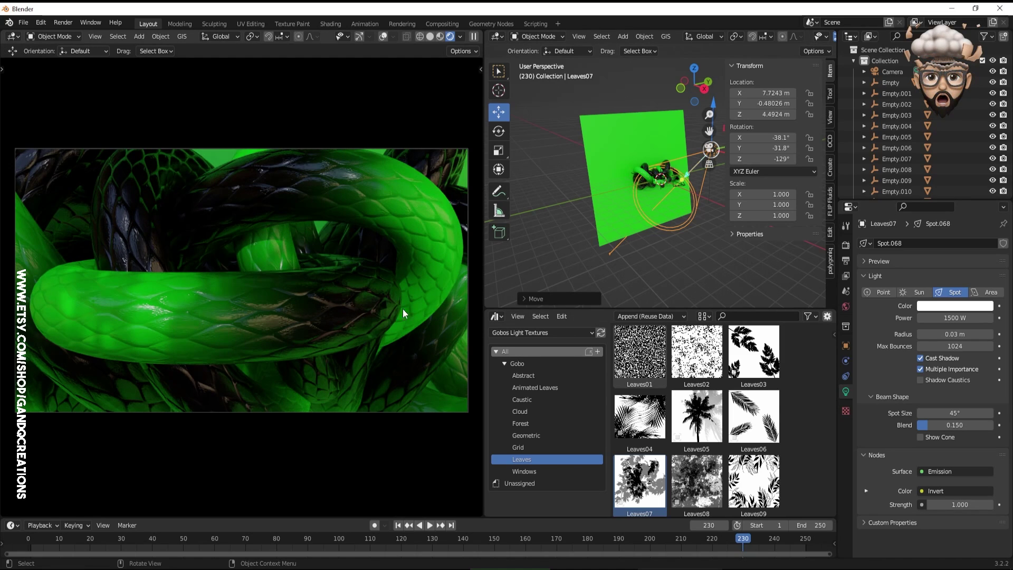
- Select the green backdrop plane behind the rings and change its material surface to Emission
scroll(646, 233, up, 7)
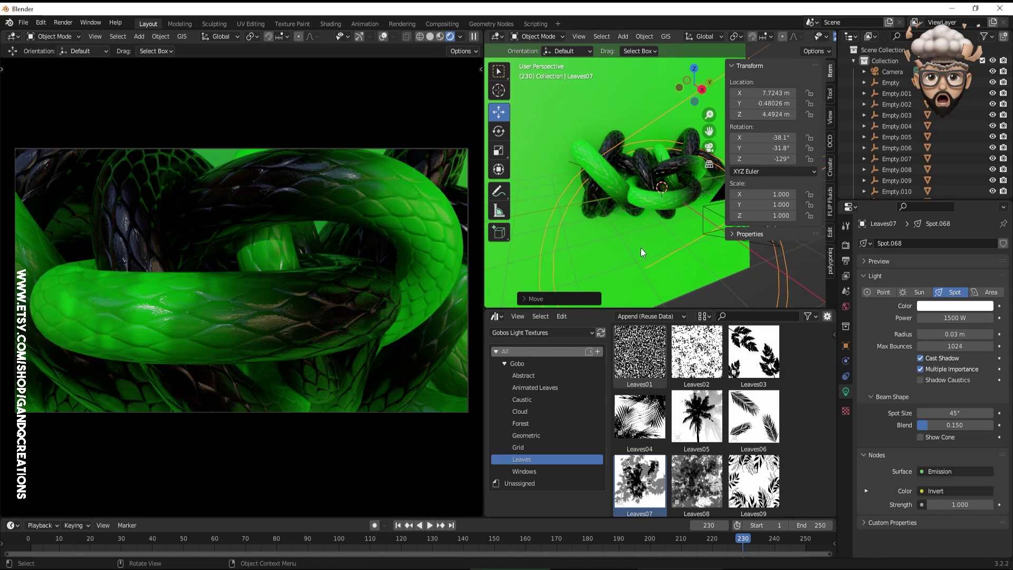
middle_drag(640, 260, 590, 239)
click(565, 134)
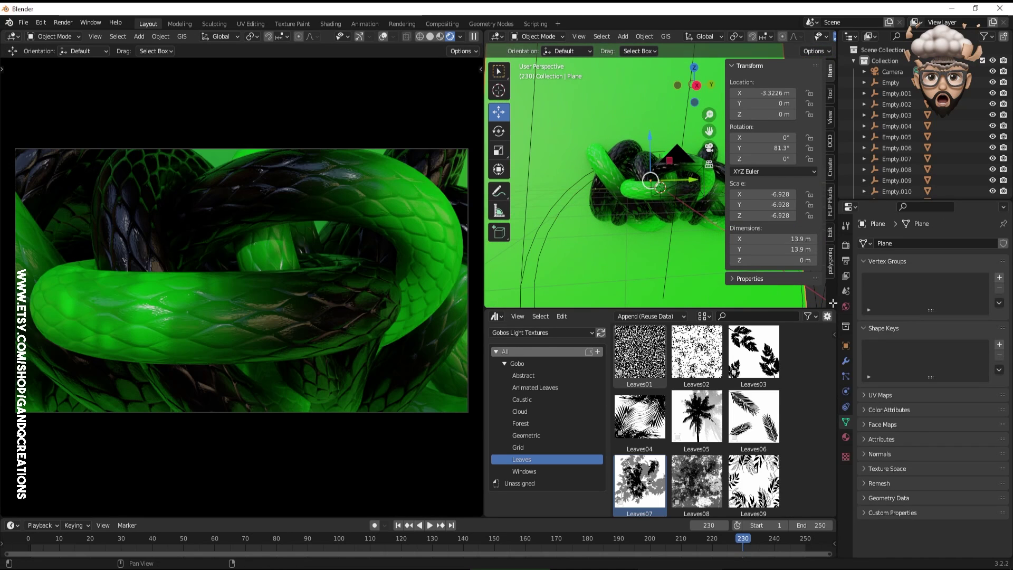
middle_drag(564, 134, 633, 280)
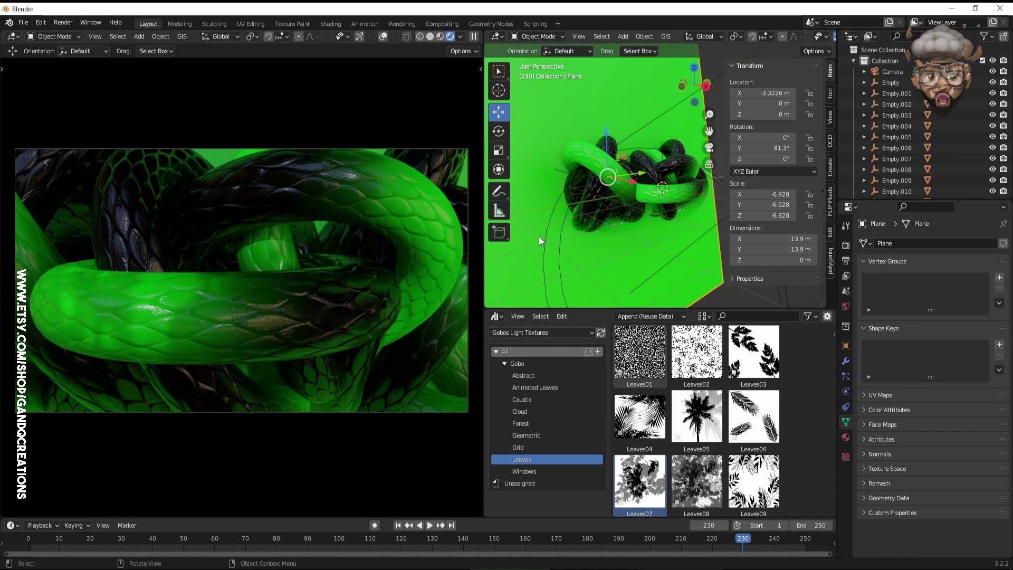
click(846, 437)
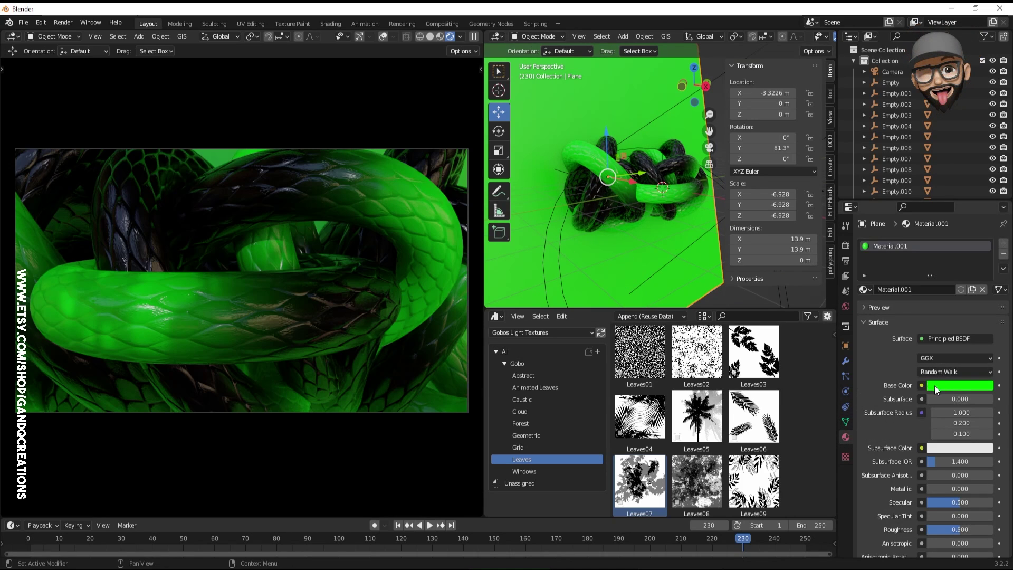
click(952, 338)
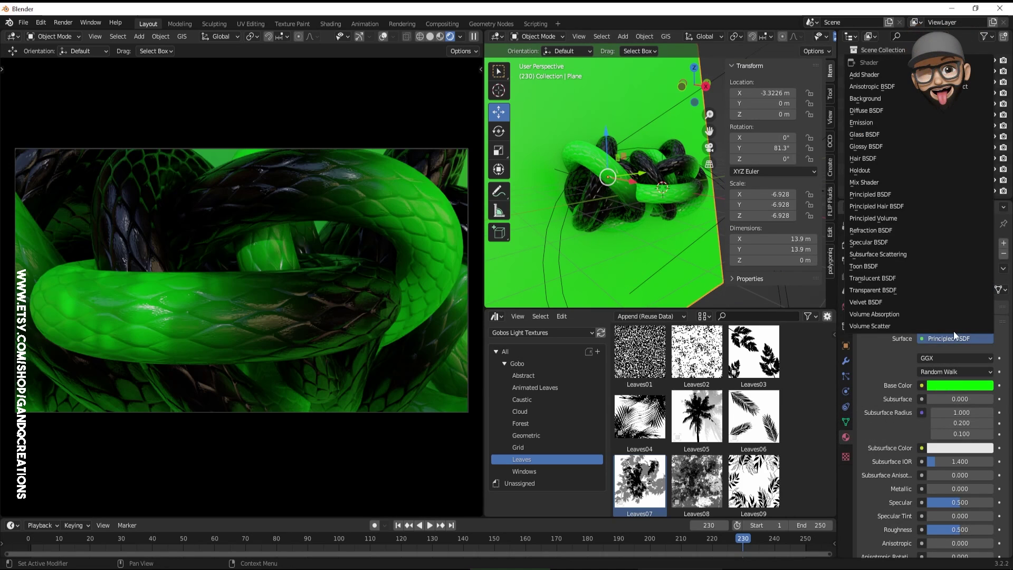
click(871, 124)
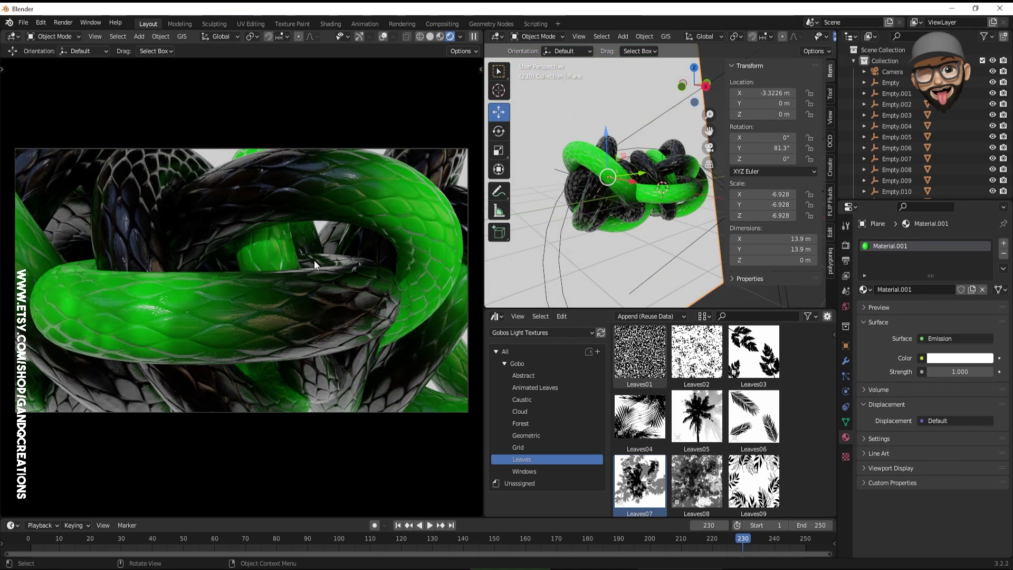
- Try a fully saturated green emission colour on the backdrop plane
click(950, 358)
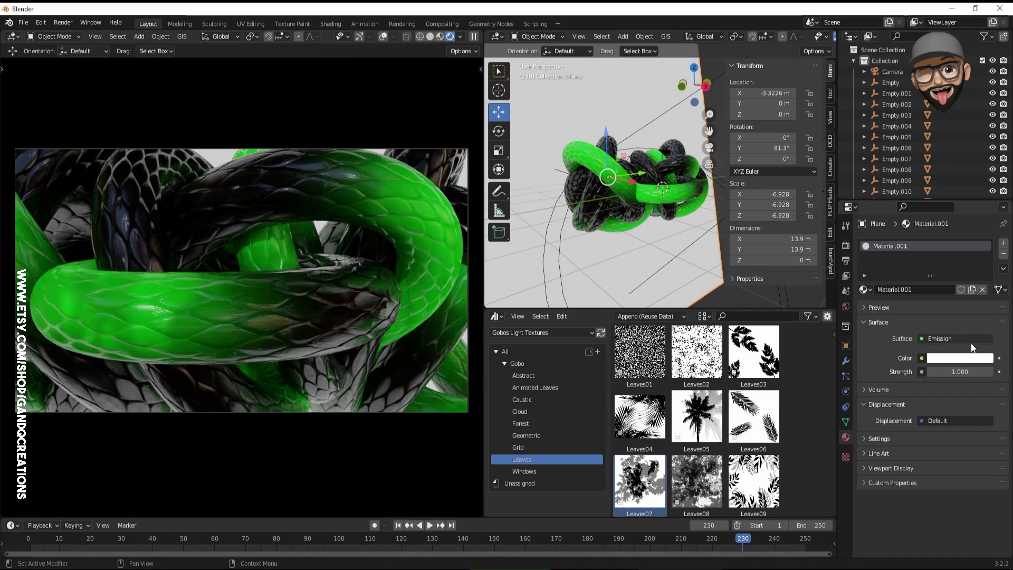
click(948, 357)
drag(937, 242, 903, 227)
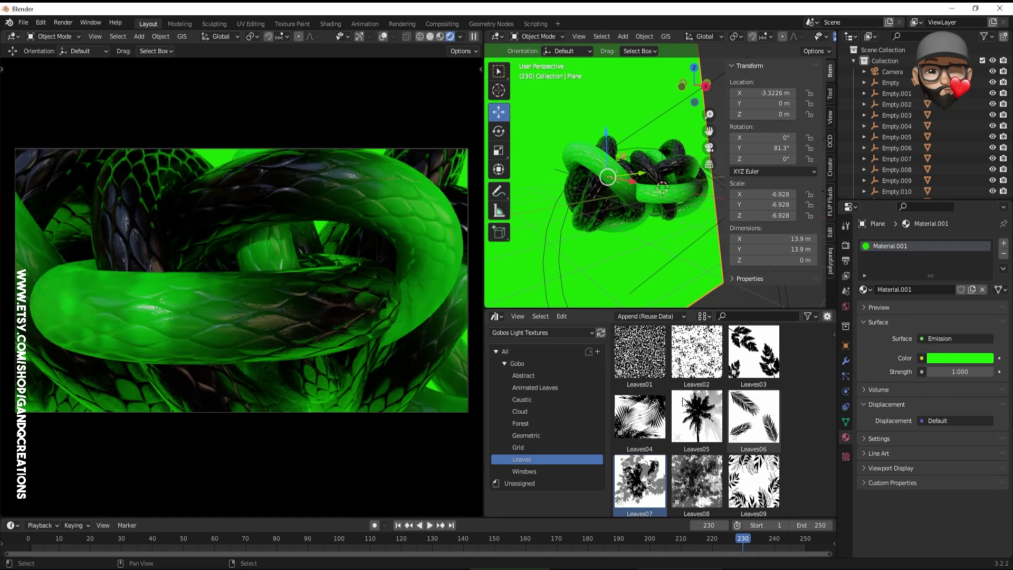
- Try a pure blue and a light pink emission colour on the backdrop, raising the emission strength to between 7.3 and 8.3
click(952, 356)
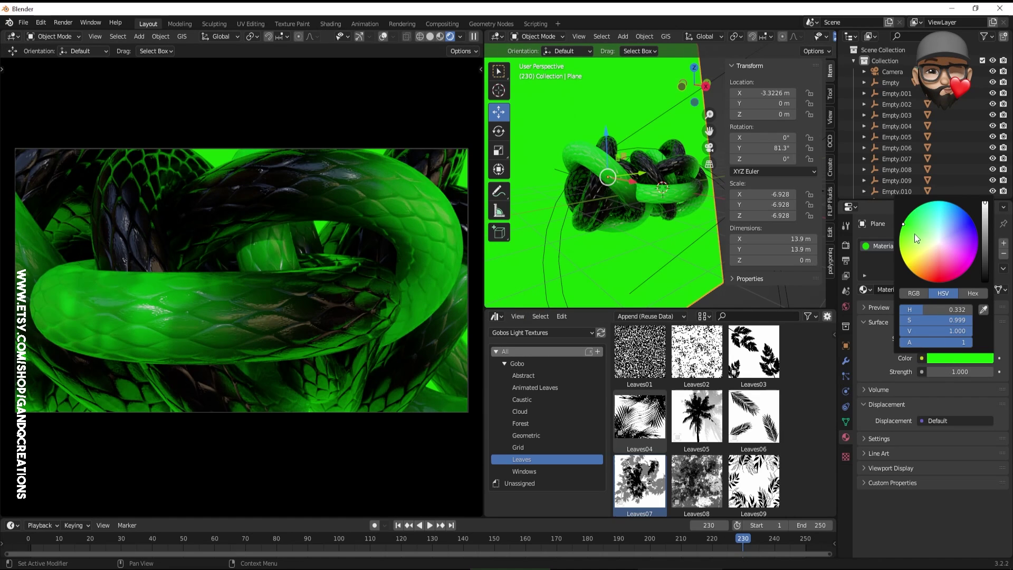
drag(914, 233, 956, 206)
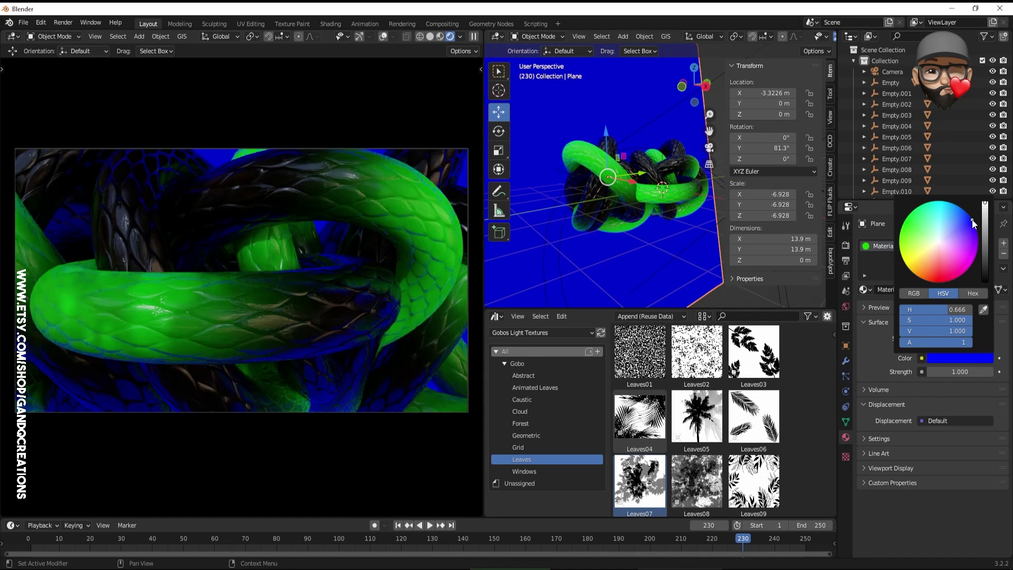
drag(960, 372, 993, 372)
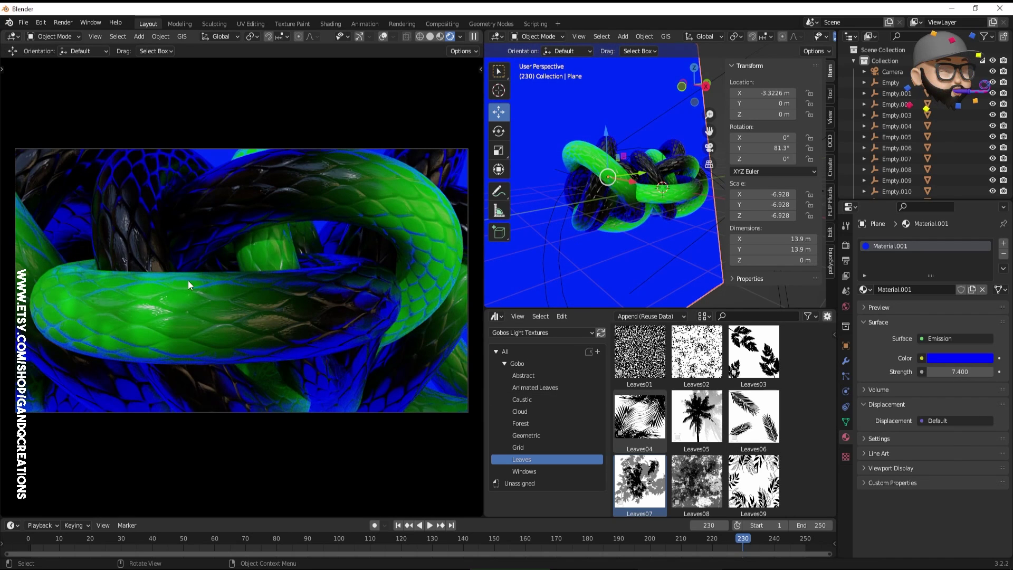
drag(960, 373, 965, 372)
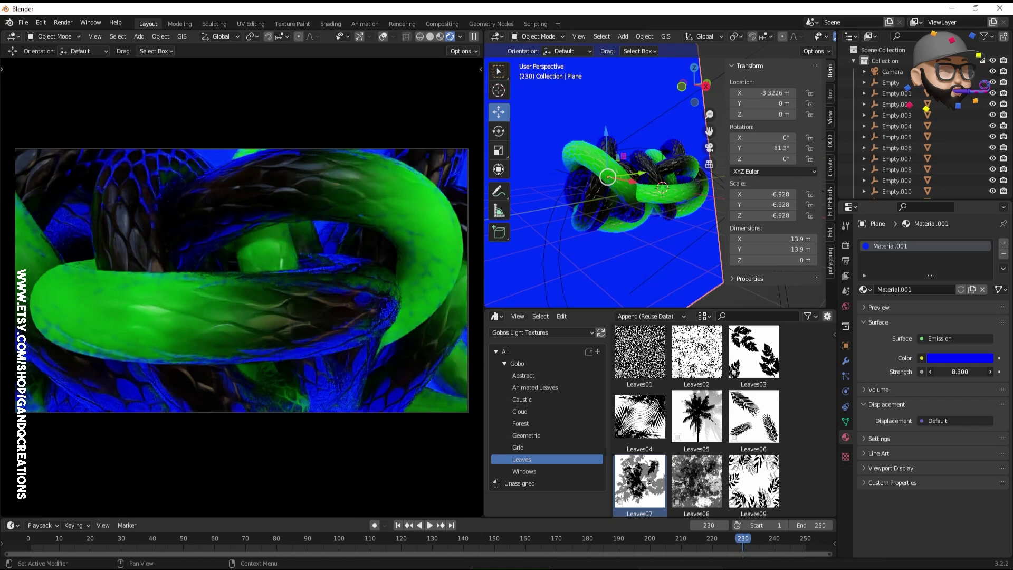
click(954, 359)
click(939, 255)
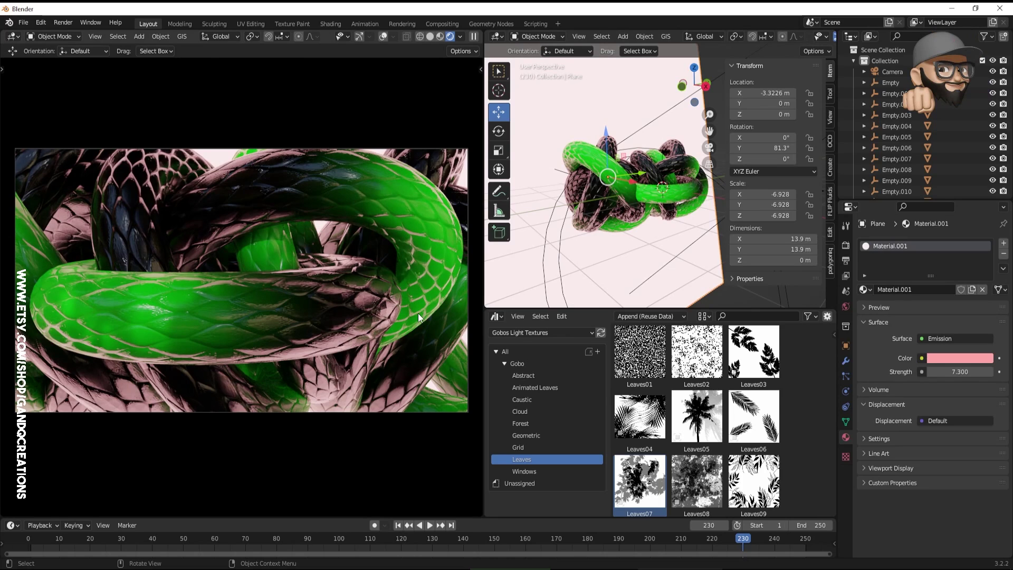
- Give the backdrop a nearly white, faintly green emission colour with strength 1.5
click(962, 358)
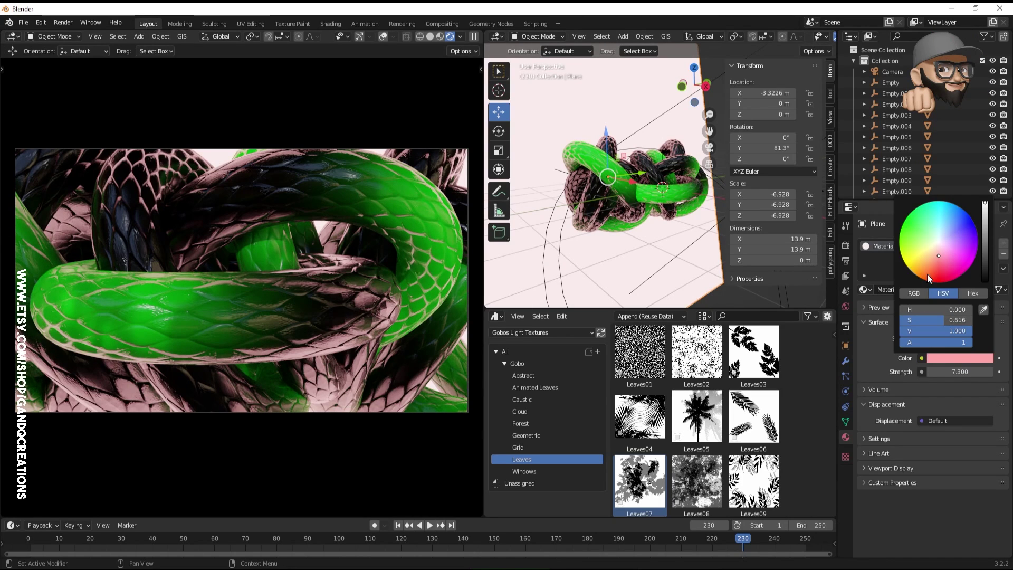
click(937, 241)
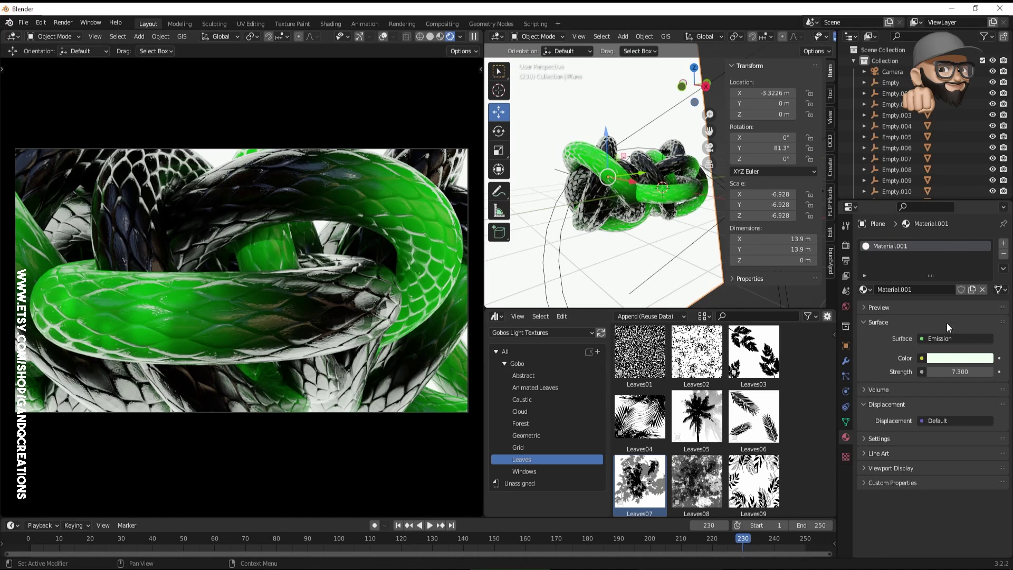
drag(964, 375, 998, 371)
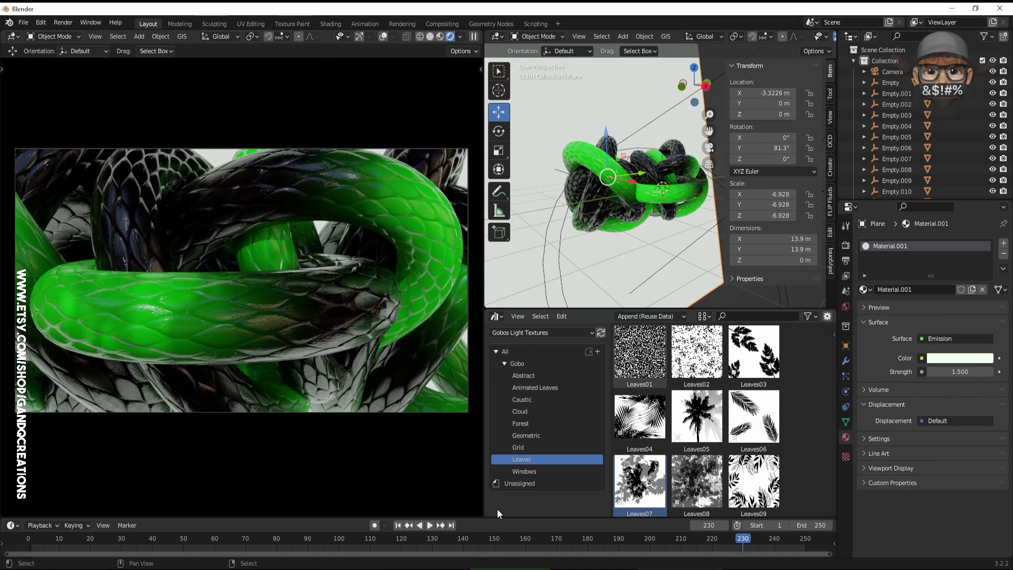
- Play the animation from about frame 50 to frame 197 to check the rings against the emissive backdrop
click(183, 539)
key(space)
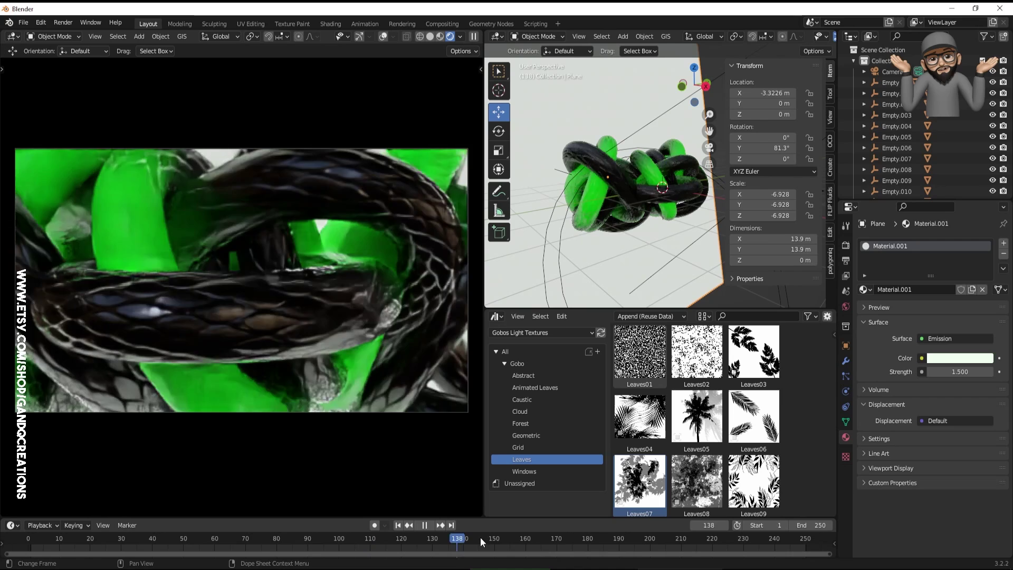
key(space)
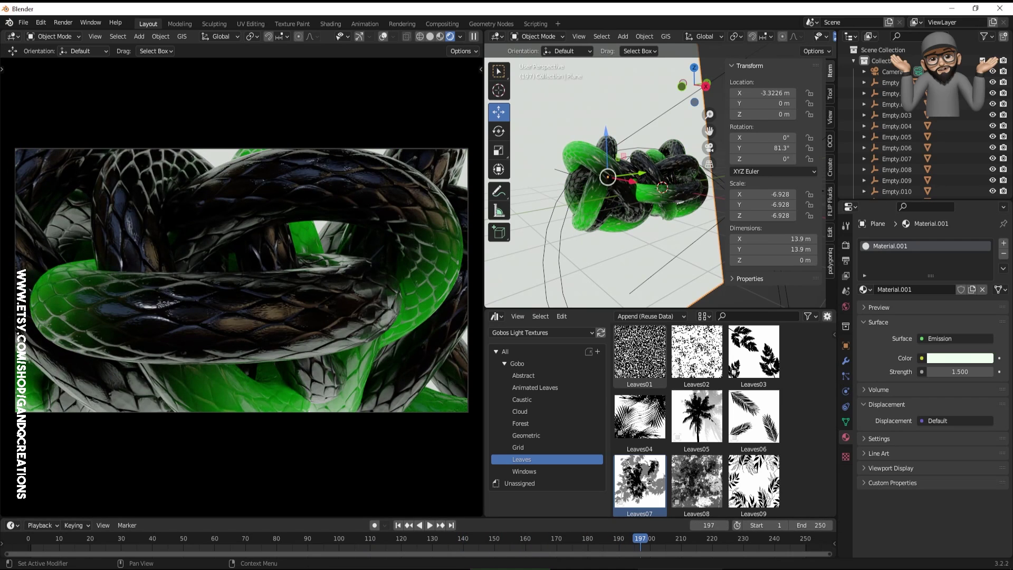